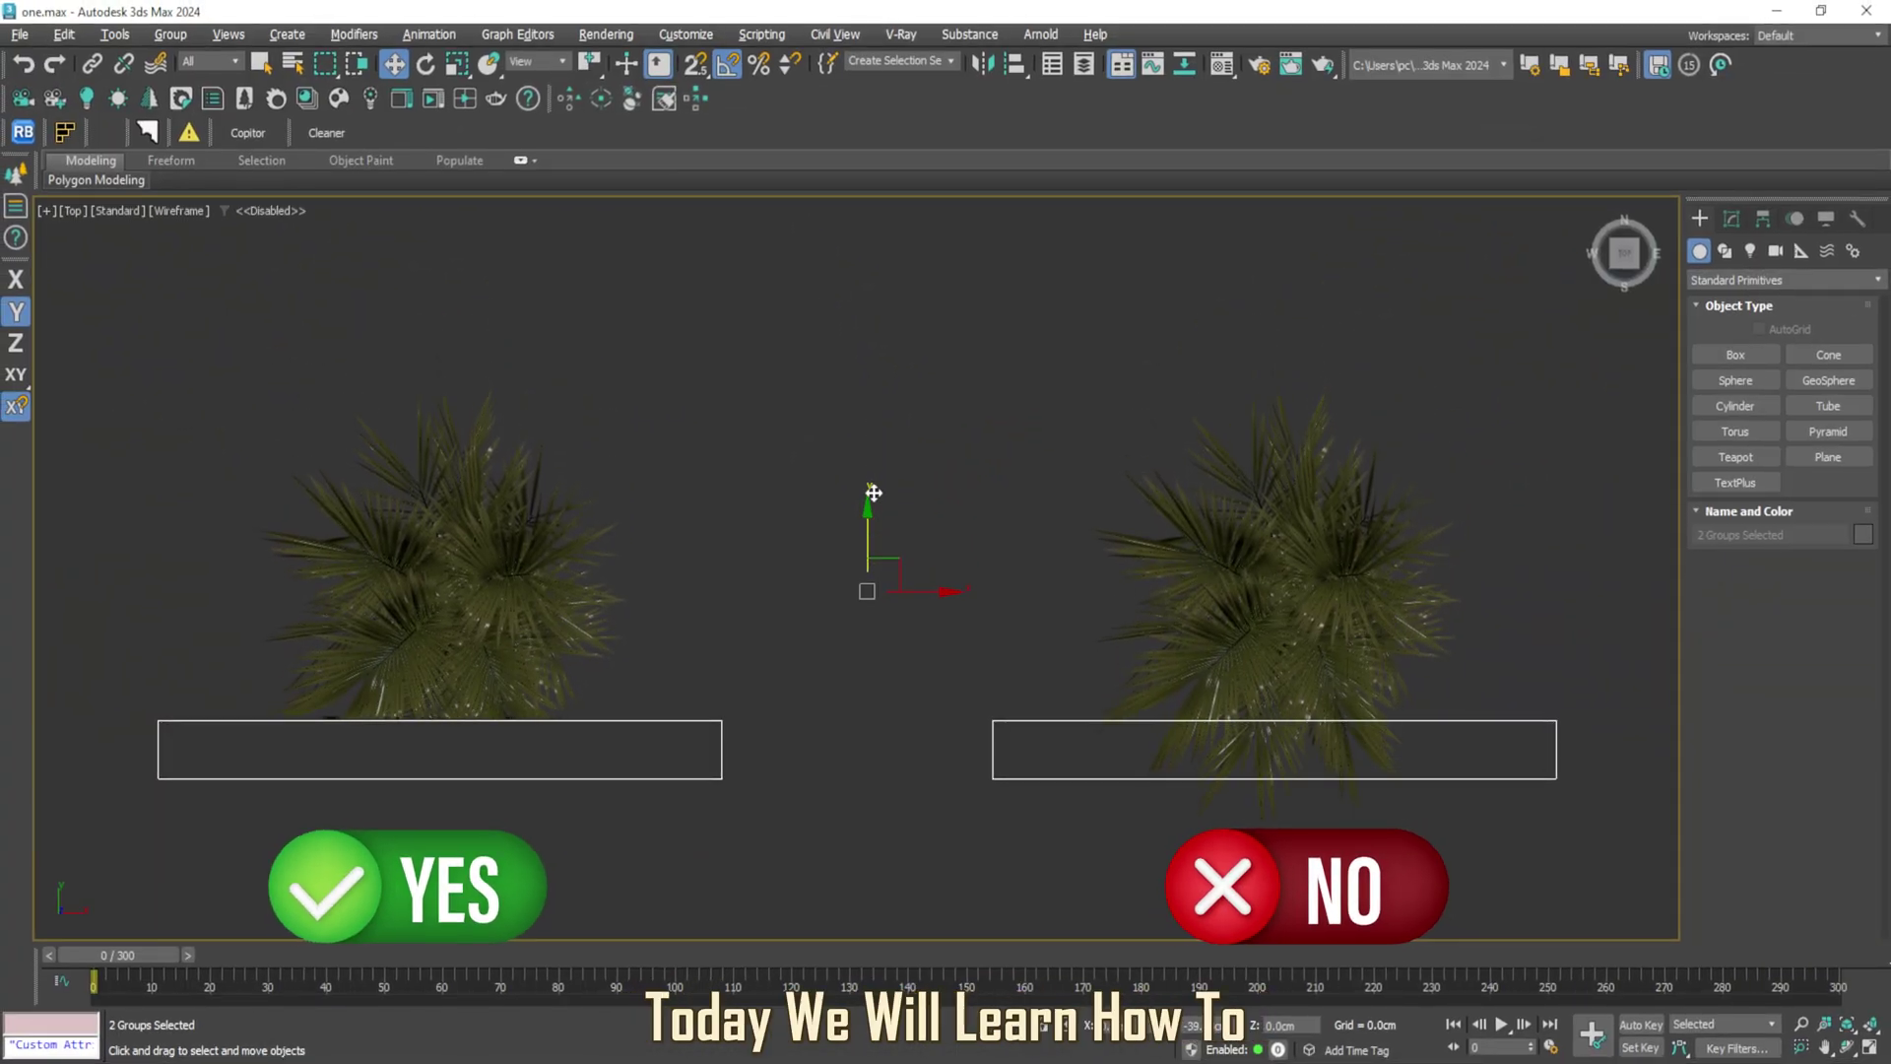
# Move the two selected plant groups relative to their walls to compare how the fronds meet each wall
pyautogui.moveTo(874, 493)
pyautogui.mouseDown()
pyautogui.moveTo(870, 399)
pyautogui.moveTo(871, 475)
pyautogui.mouseUp()
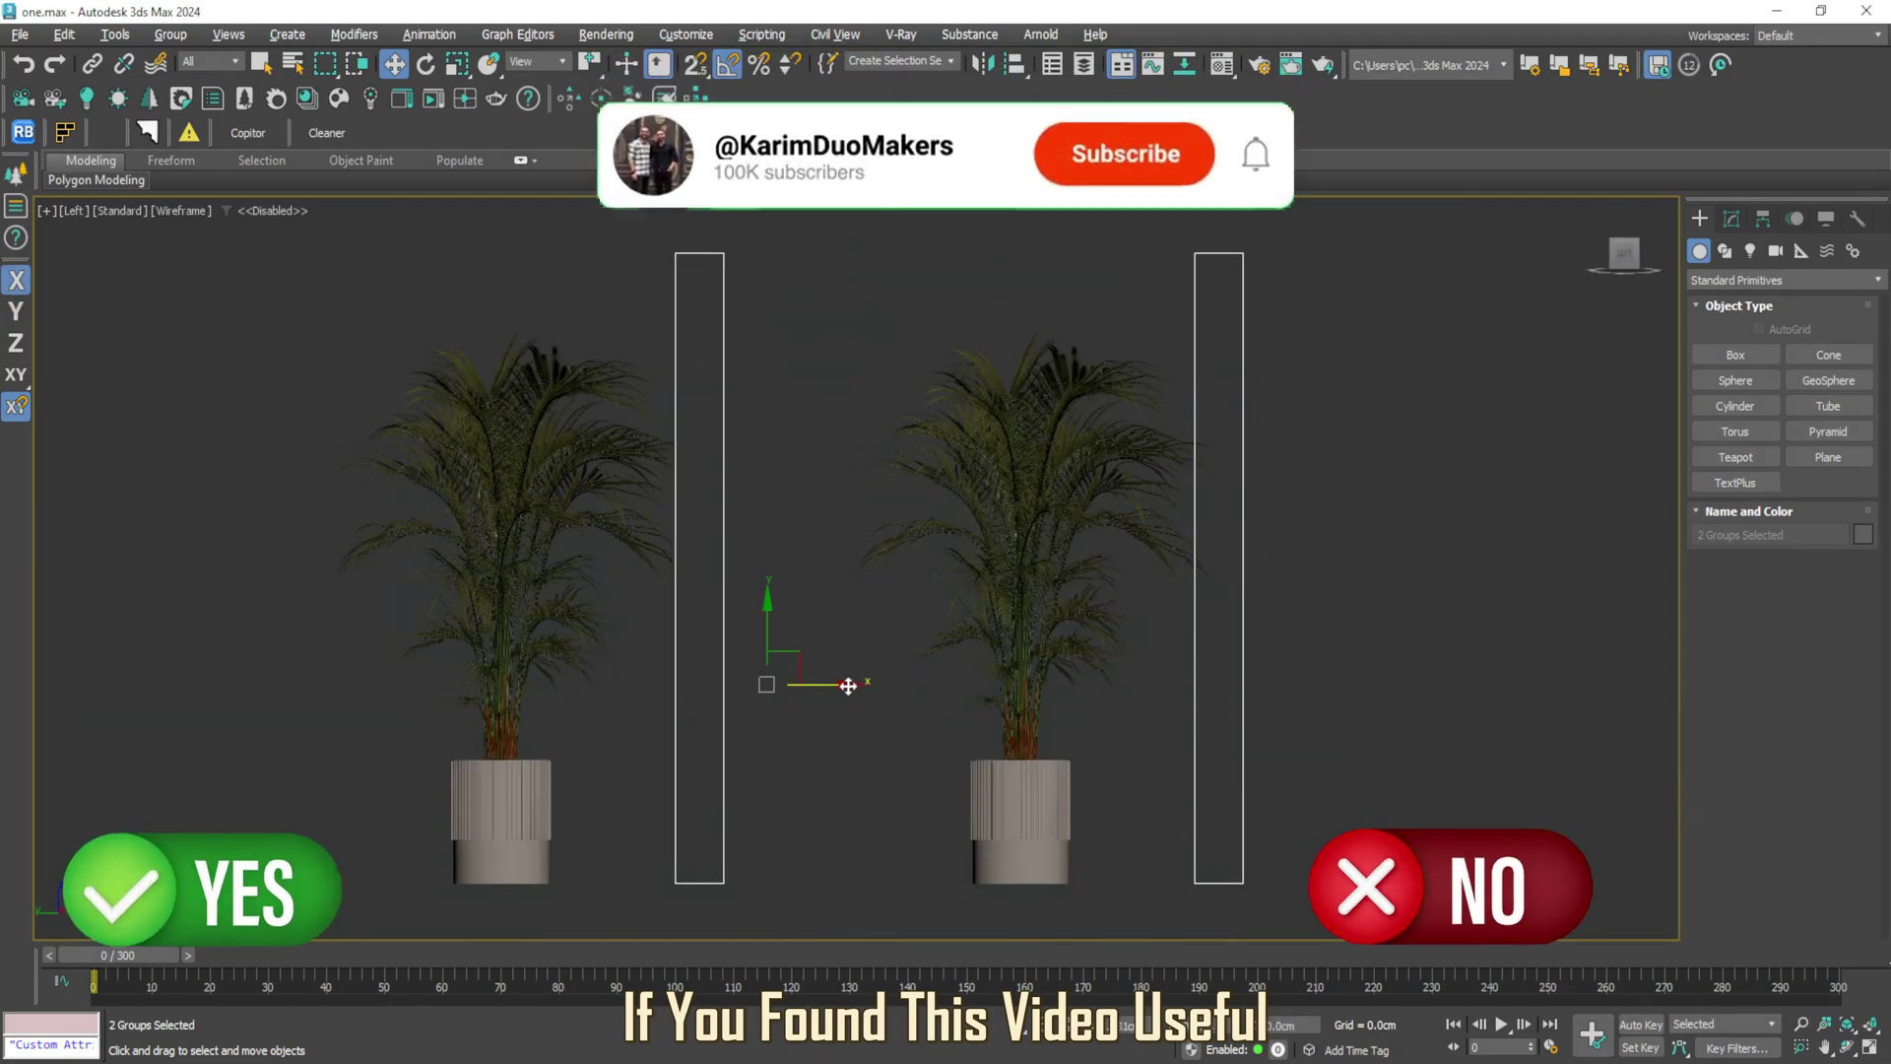
pyautogui.moveTo(848, 686); pyautogui.dragTo(914, 698)
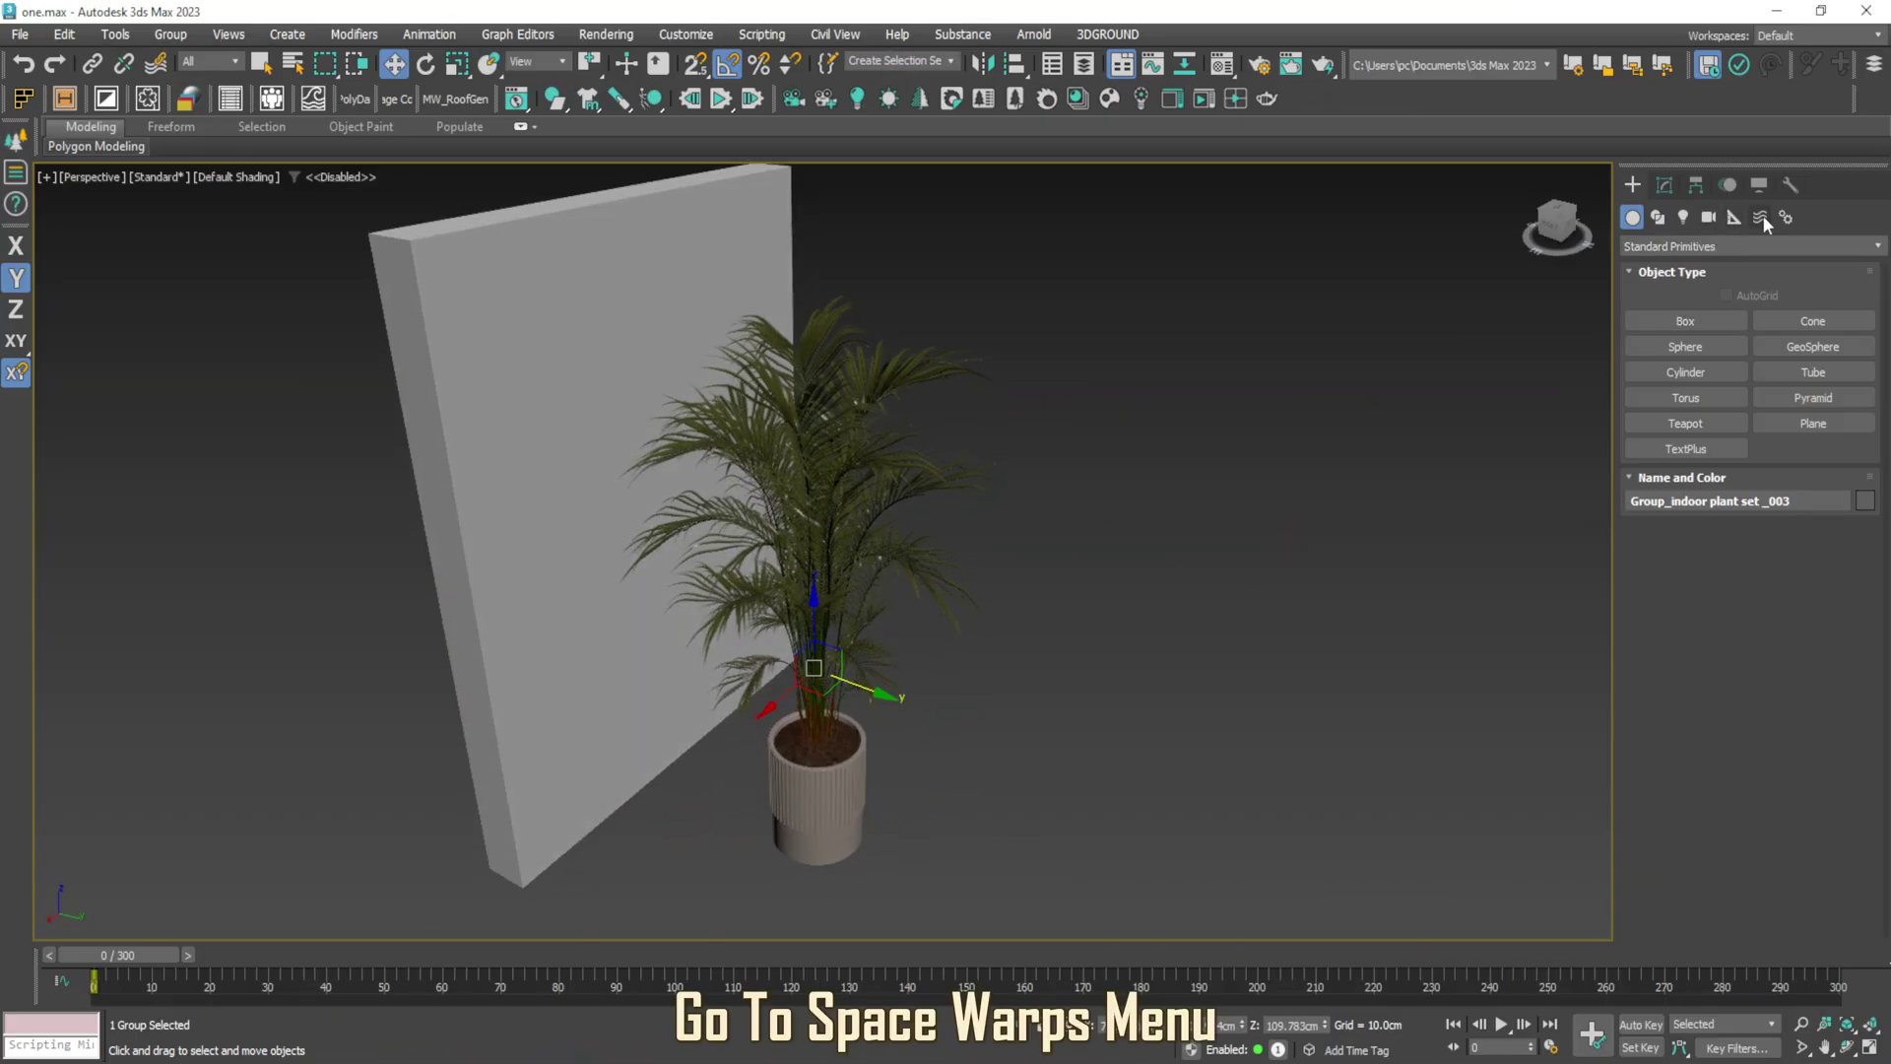
# Create a Geometric/Deformable FFD(Box) space warp around the potted plant, about 118 cm long, 159 cm wide and 183 cm high
pyautogui.click(1763, 216)
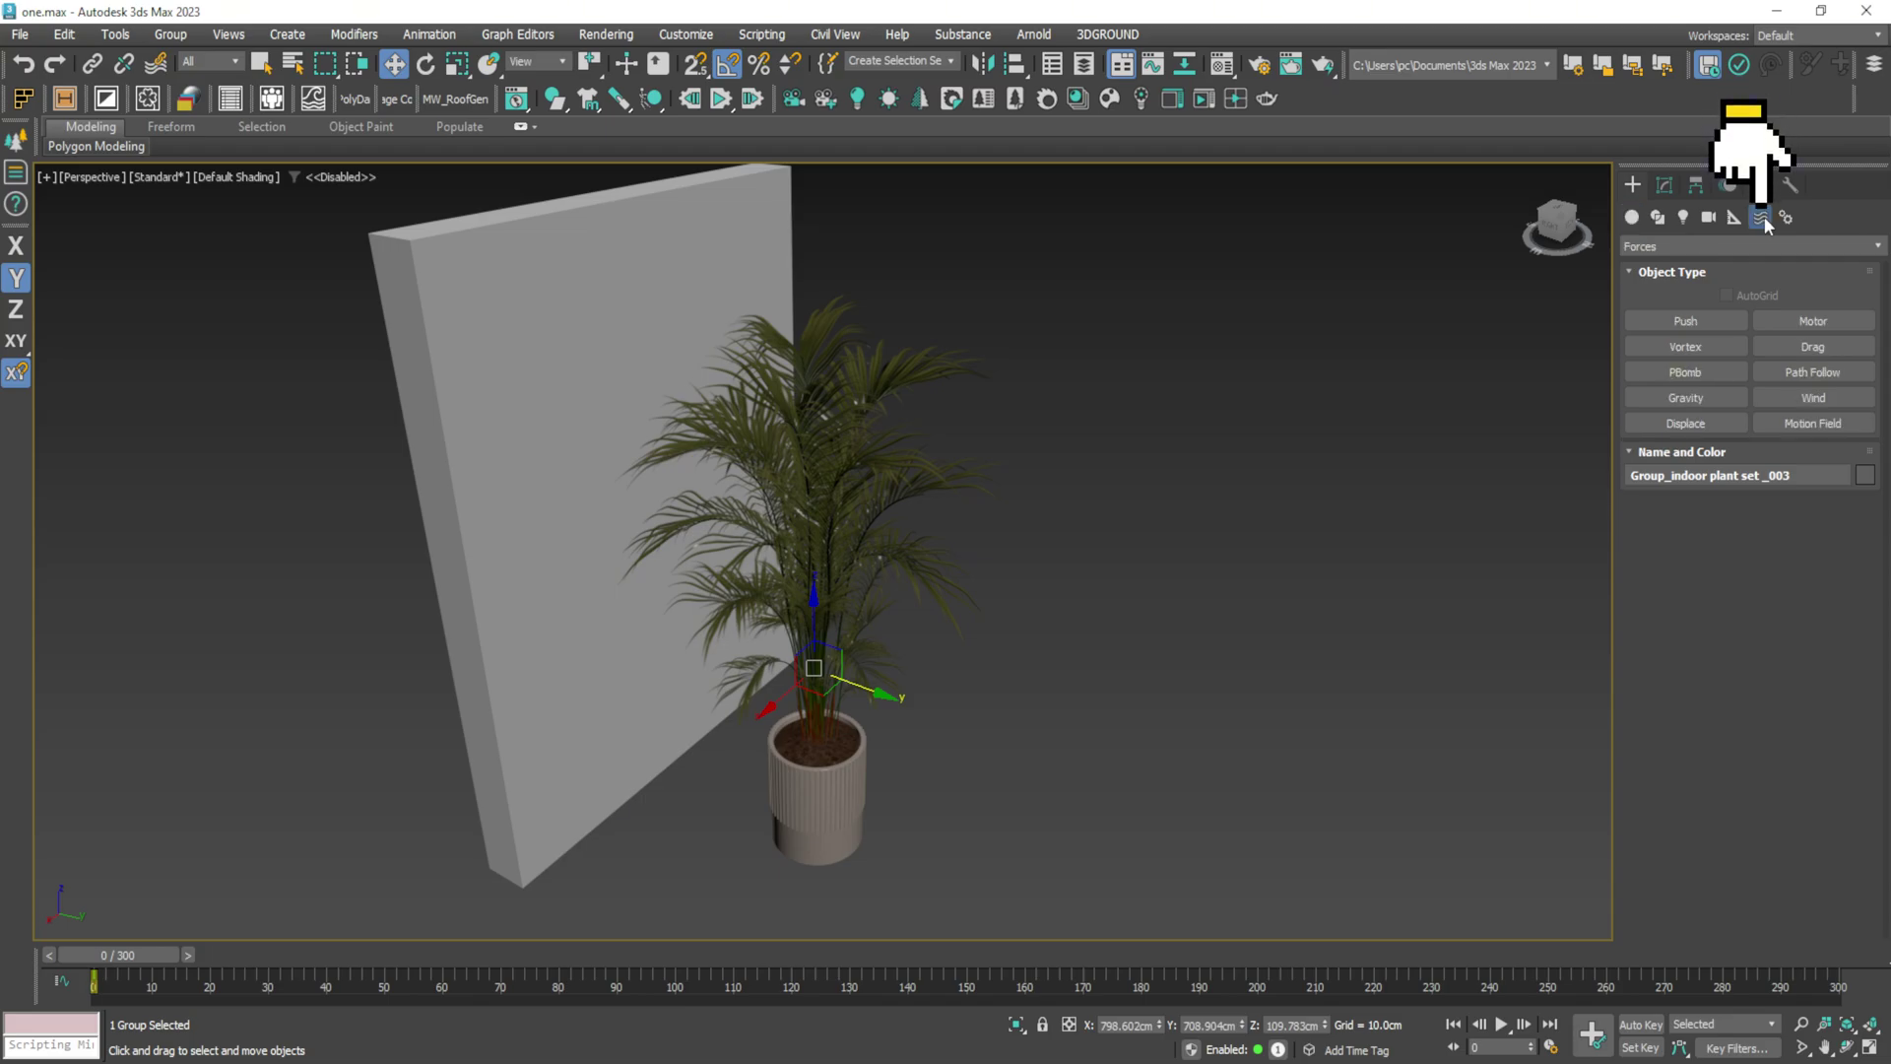
pyautogui.click(1660, 245)
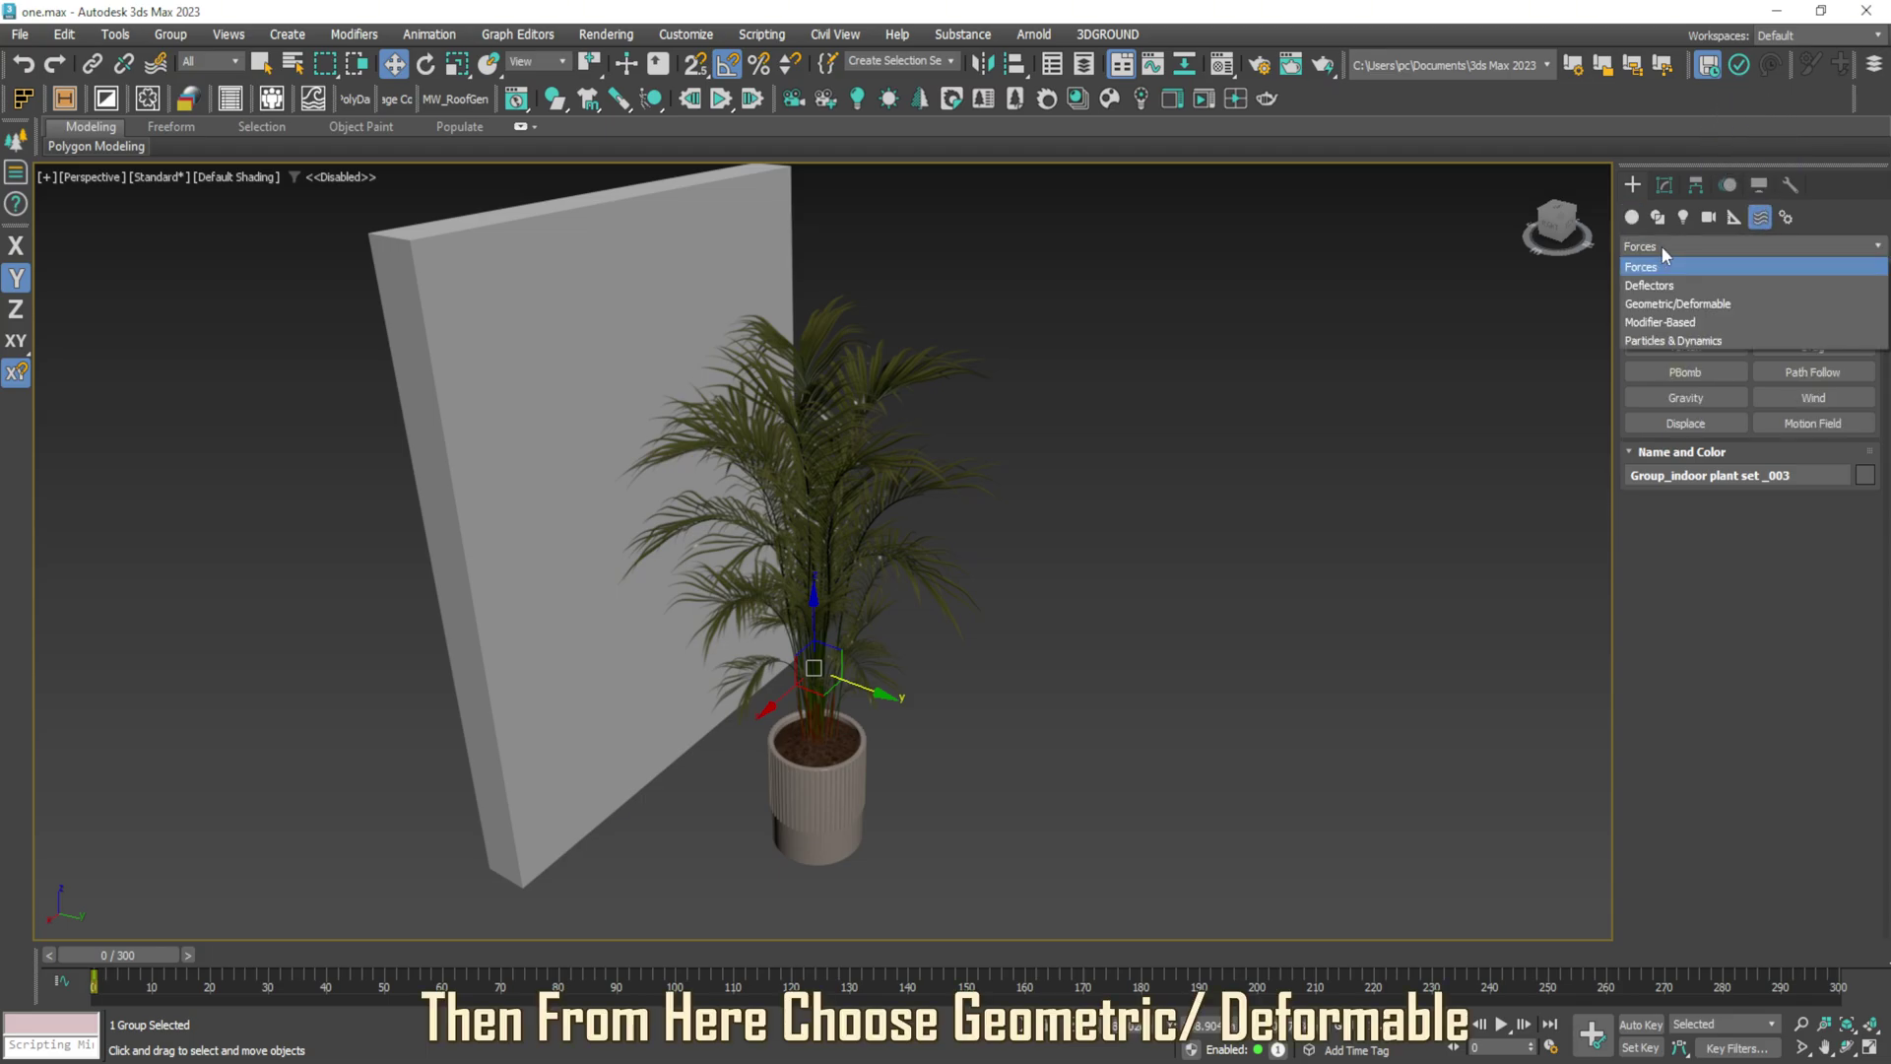
pyautogui.click(1682, 308)
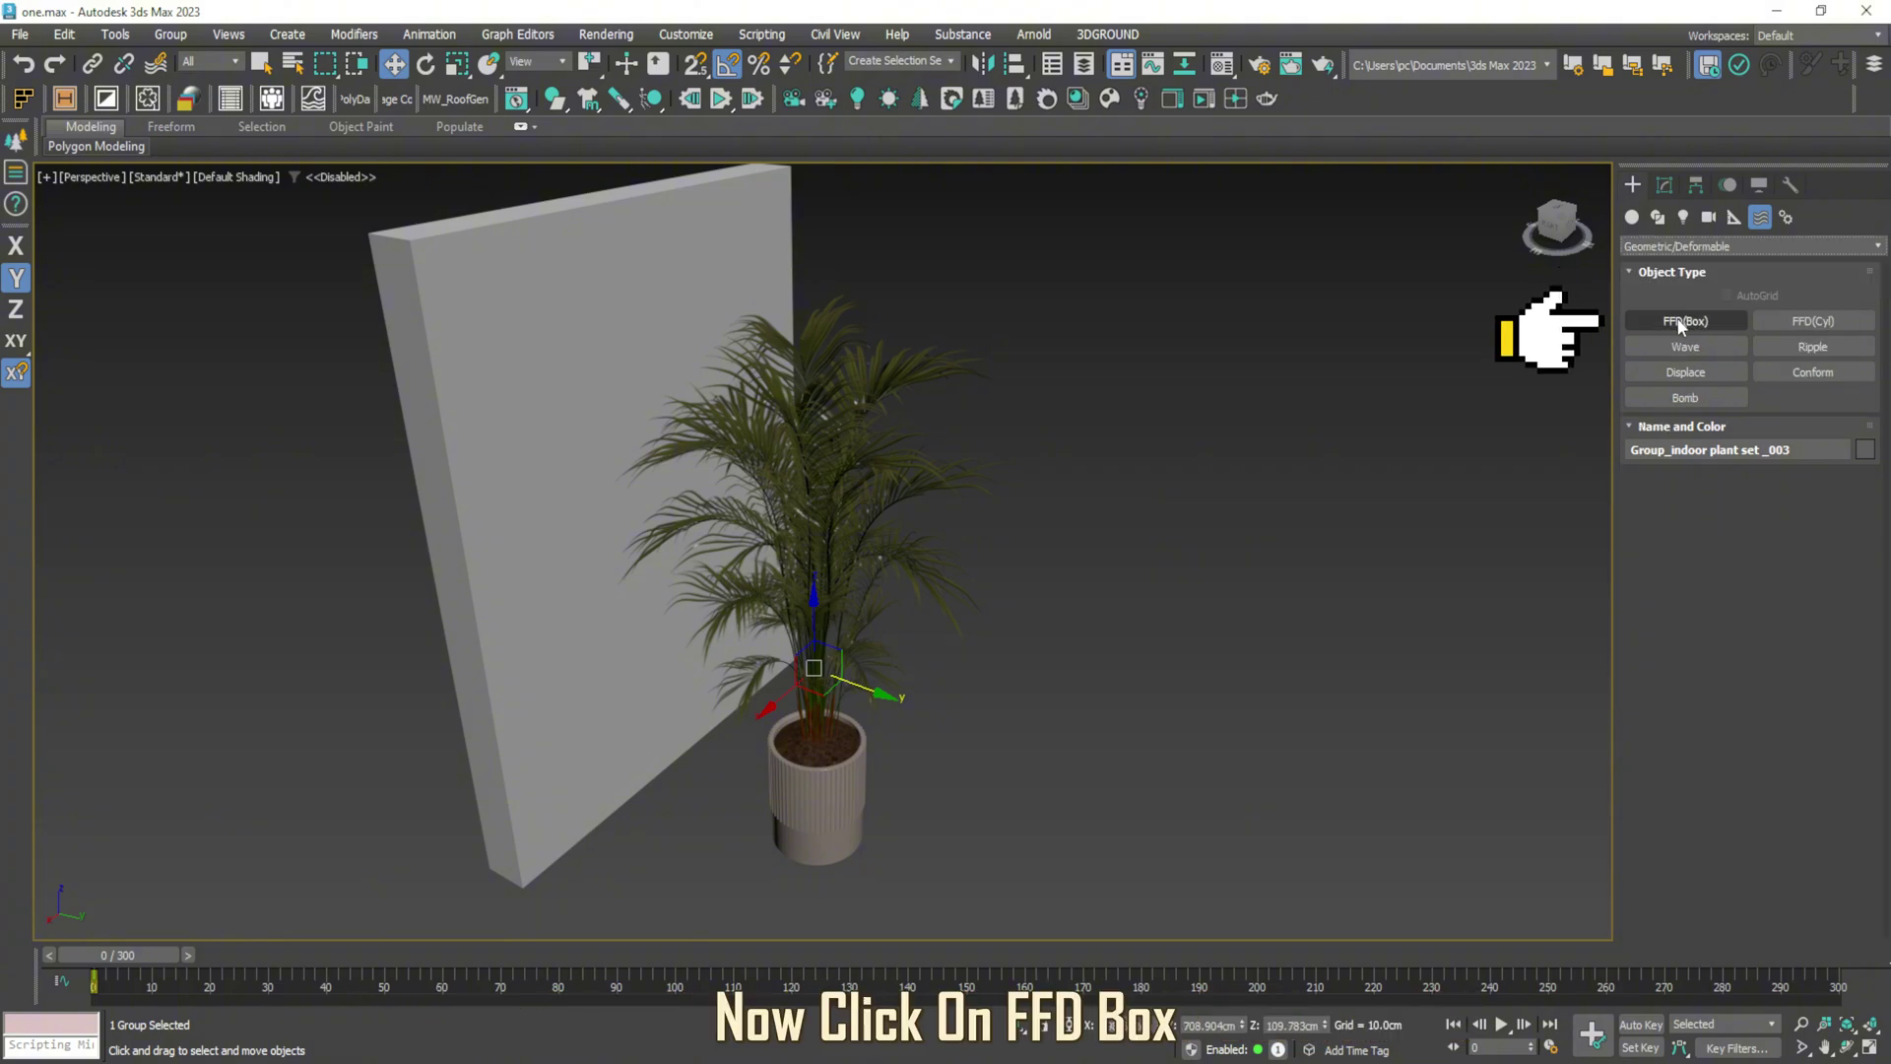
pyautogui.click(1679, 325)
pyautogui.moveTo(905, 745); pyautogui.dragTo(936, 664, button='middle')
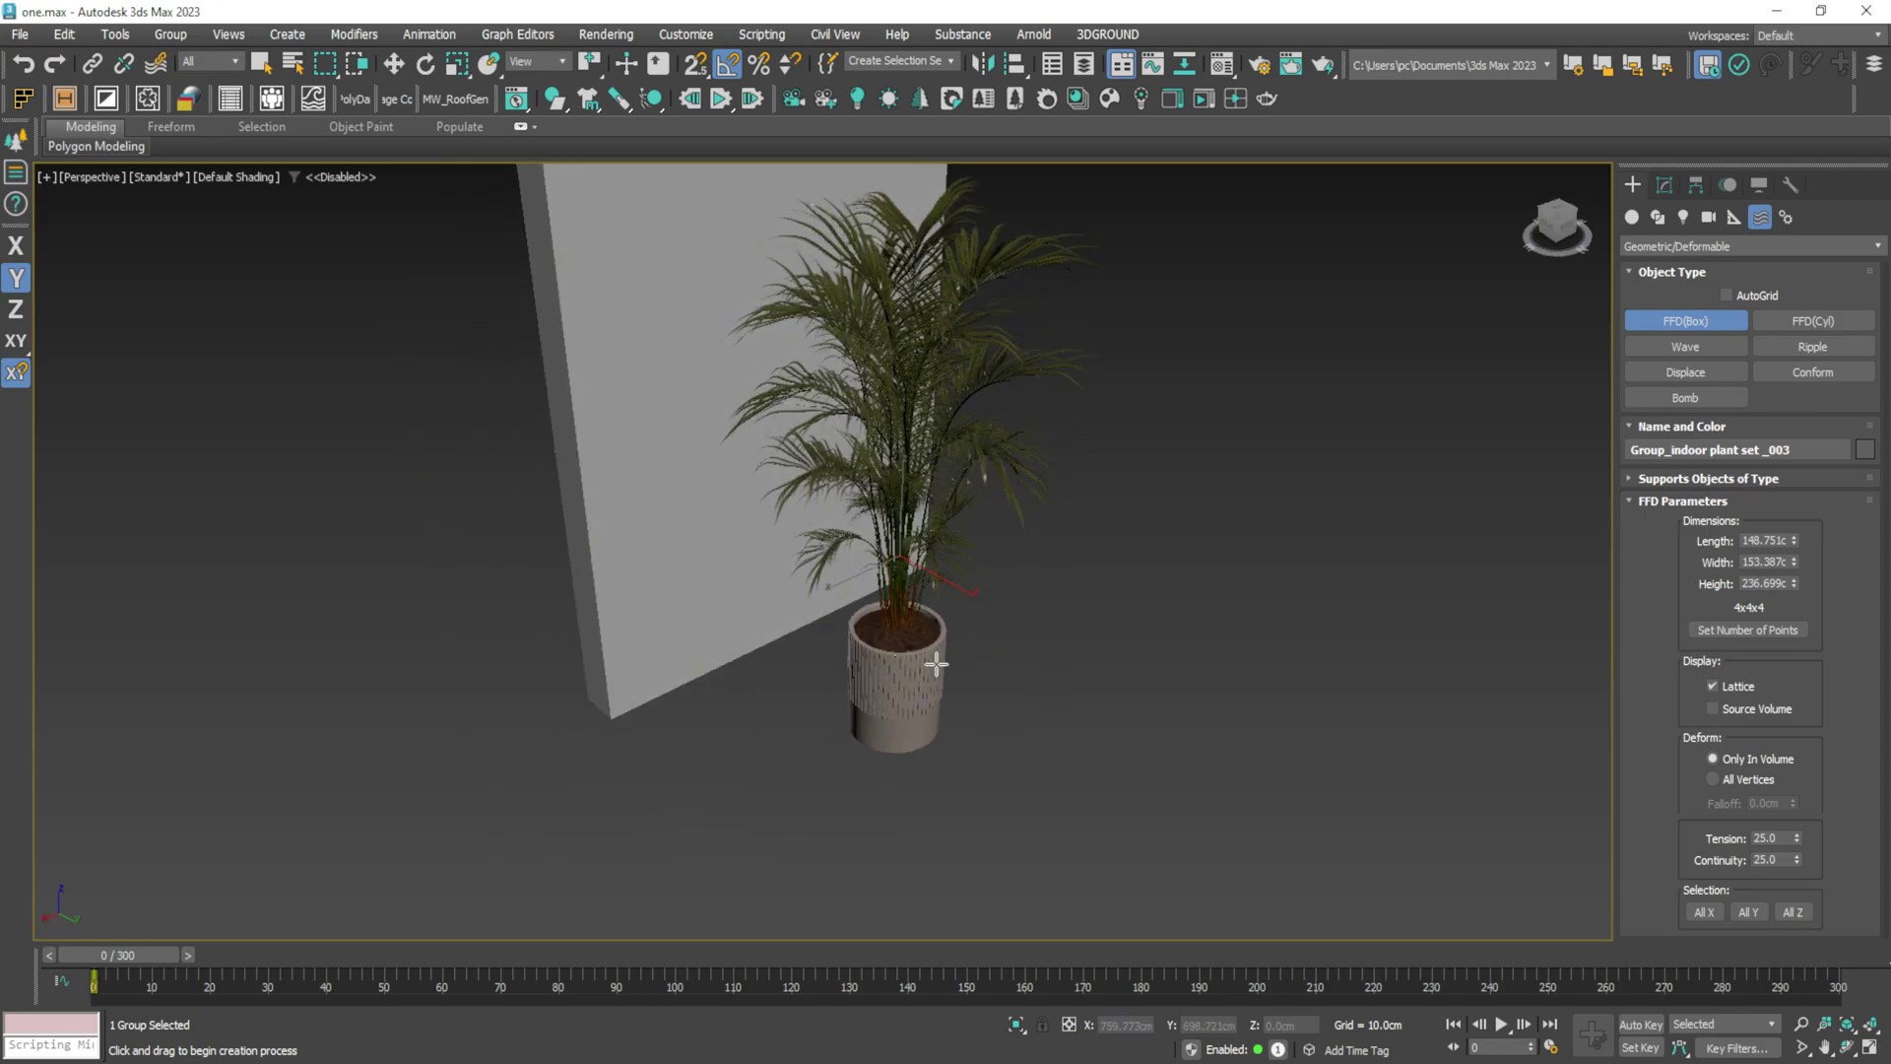
pyautogui.moveTo(962, 594); pyautogui.dragTo(866, 866)
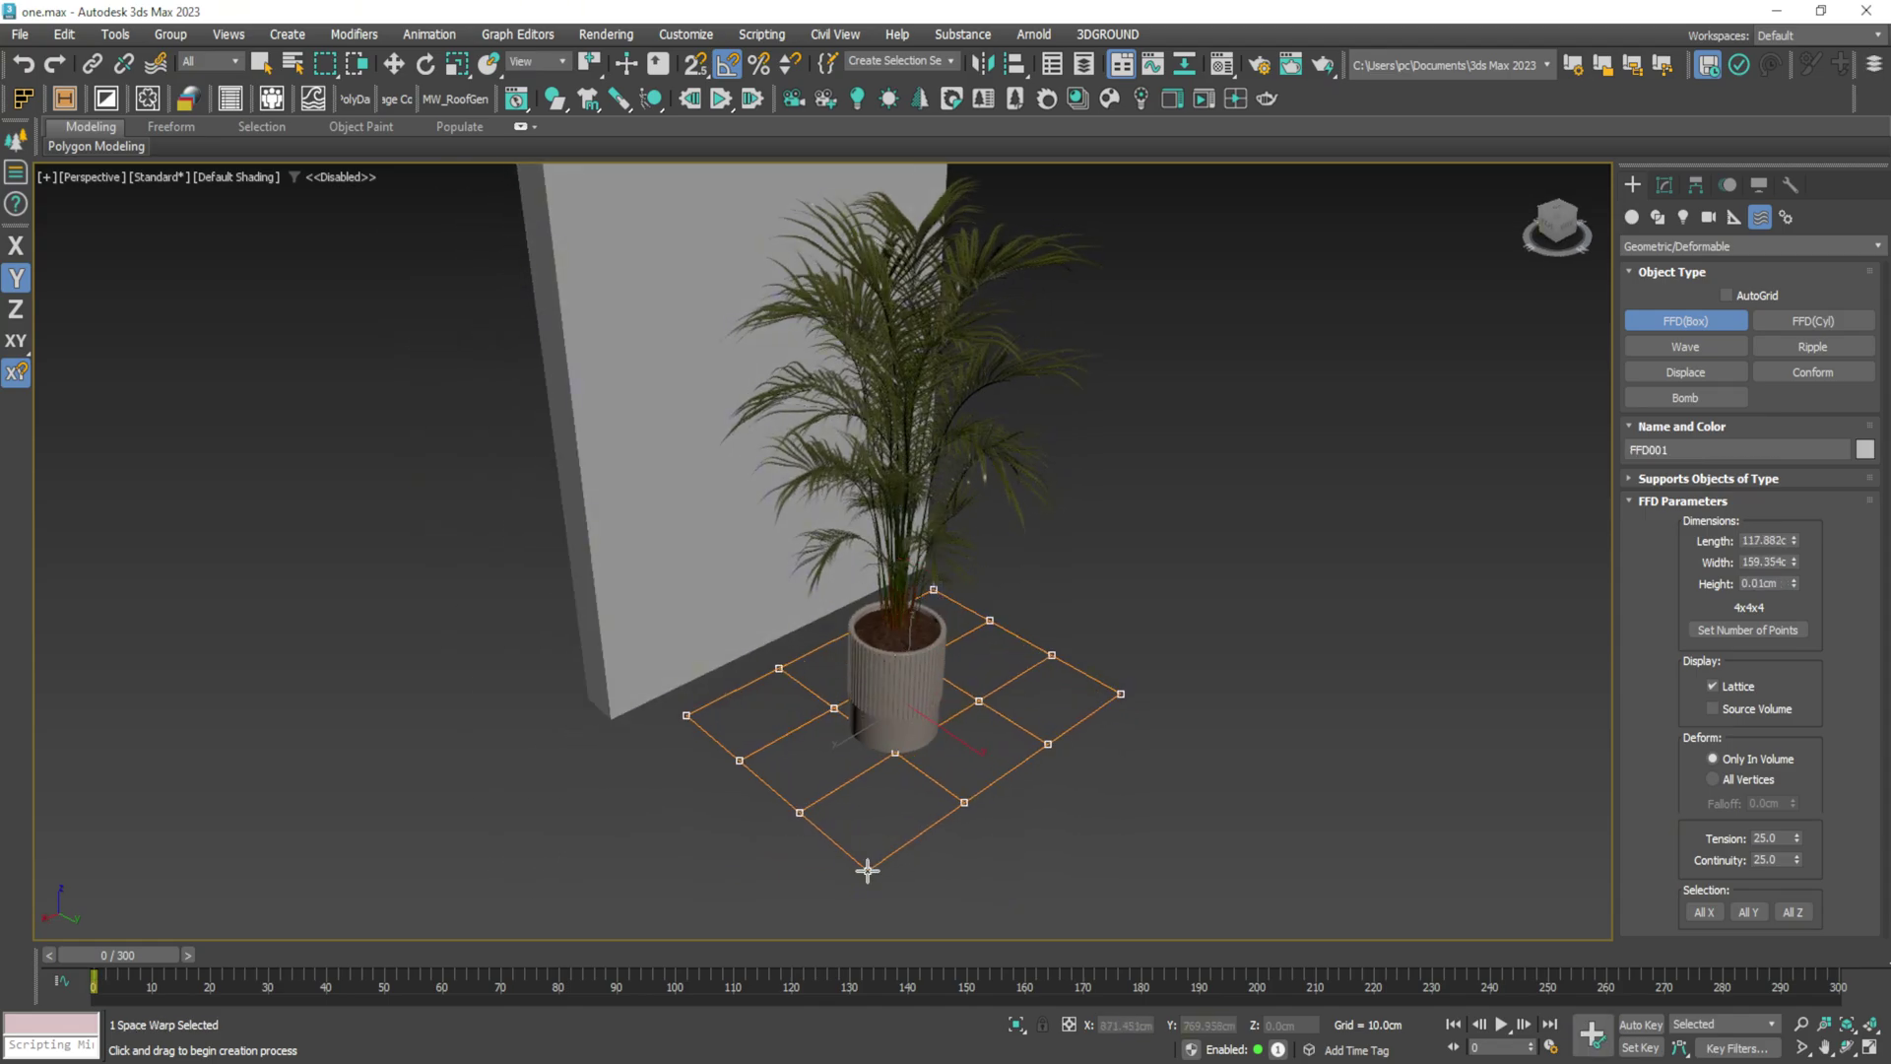
pyautogui.moveTo(878, 503); pyautogui.dragTo(1004, 459, button='middle')
pyautogui.click(949, 194)
pyautogui.rightClick(949, 194)
# Shift the FFD box along X over the plant in the Top view and set its length to 150 cm and width to 180 cm
pyautogui.press('t')
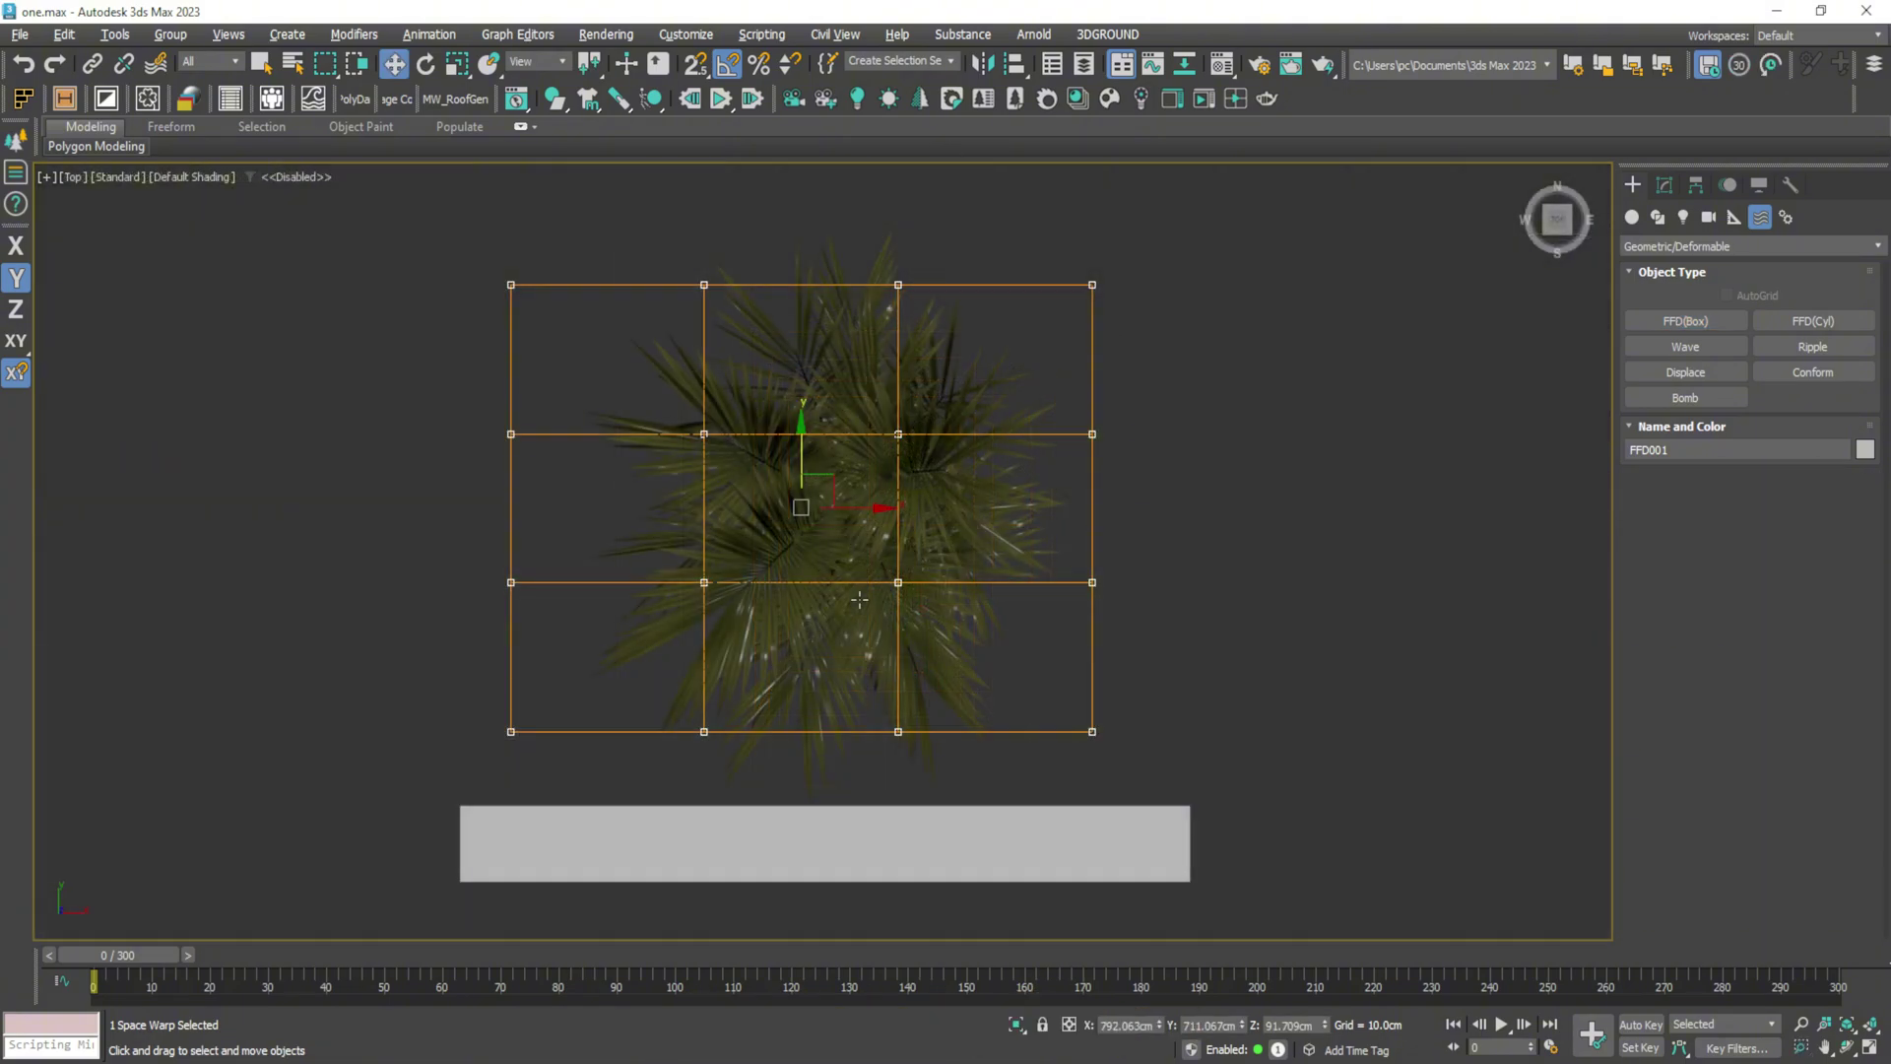
pyautogui.click(1665, 184)
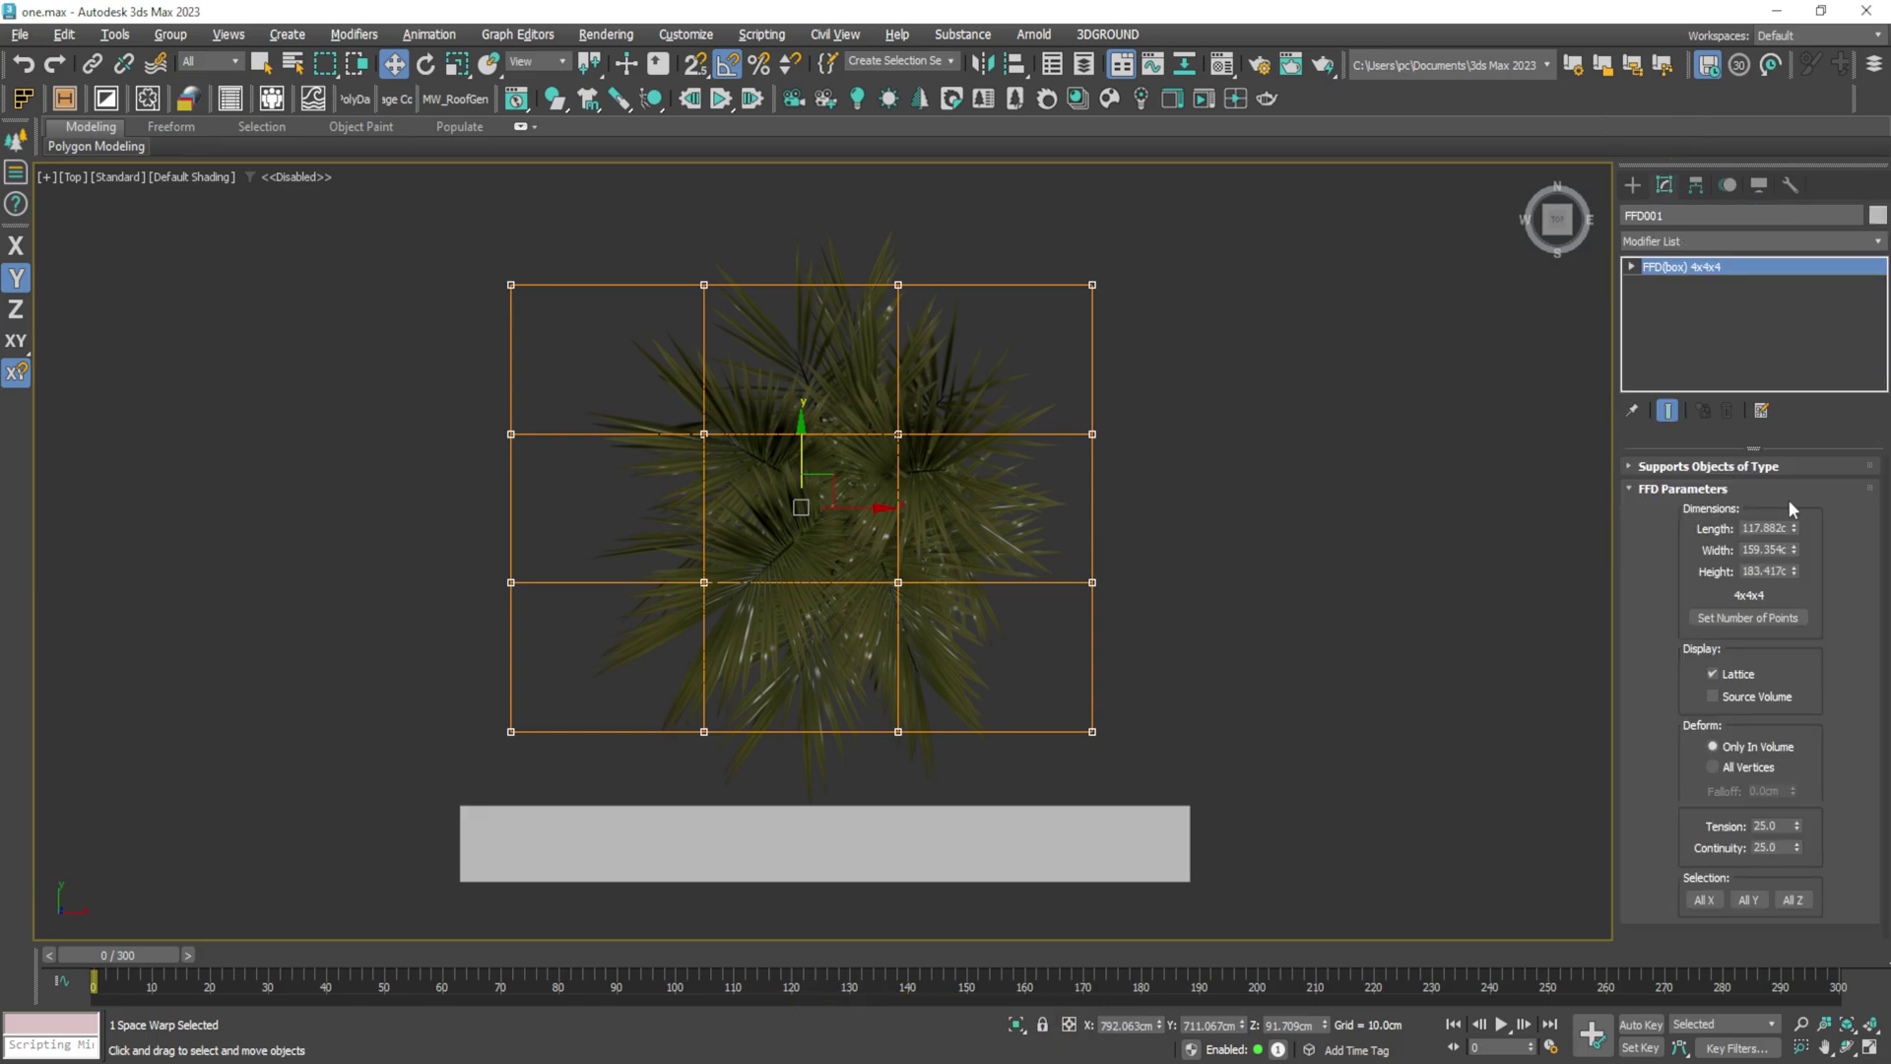
pyautogui.moveTo(1794, 528); pyautogui.dragTo(1794, 518)
pyautogui.click(1793, 532)
pyautogui.click(1794, 531)
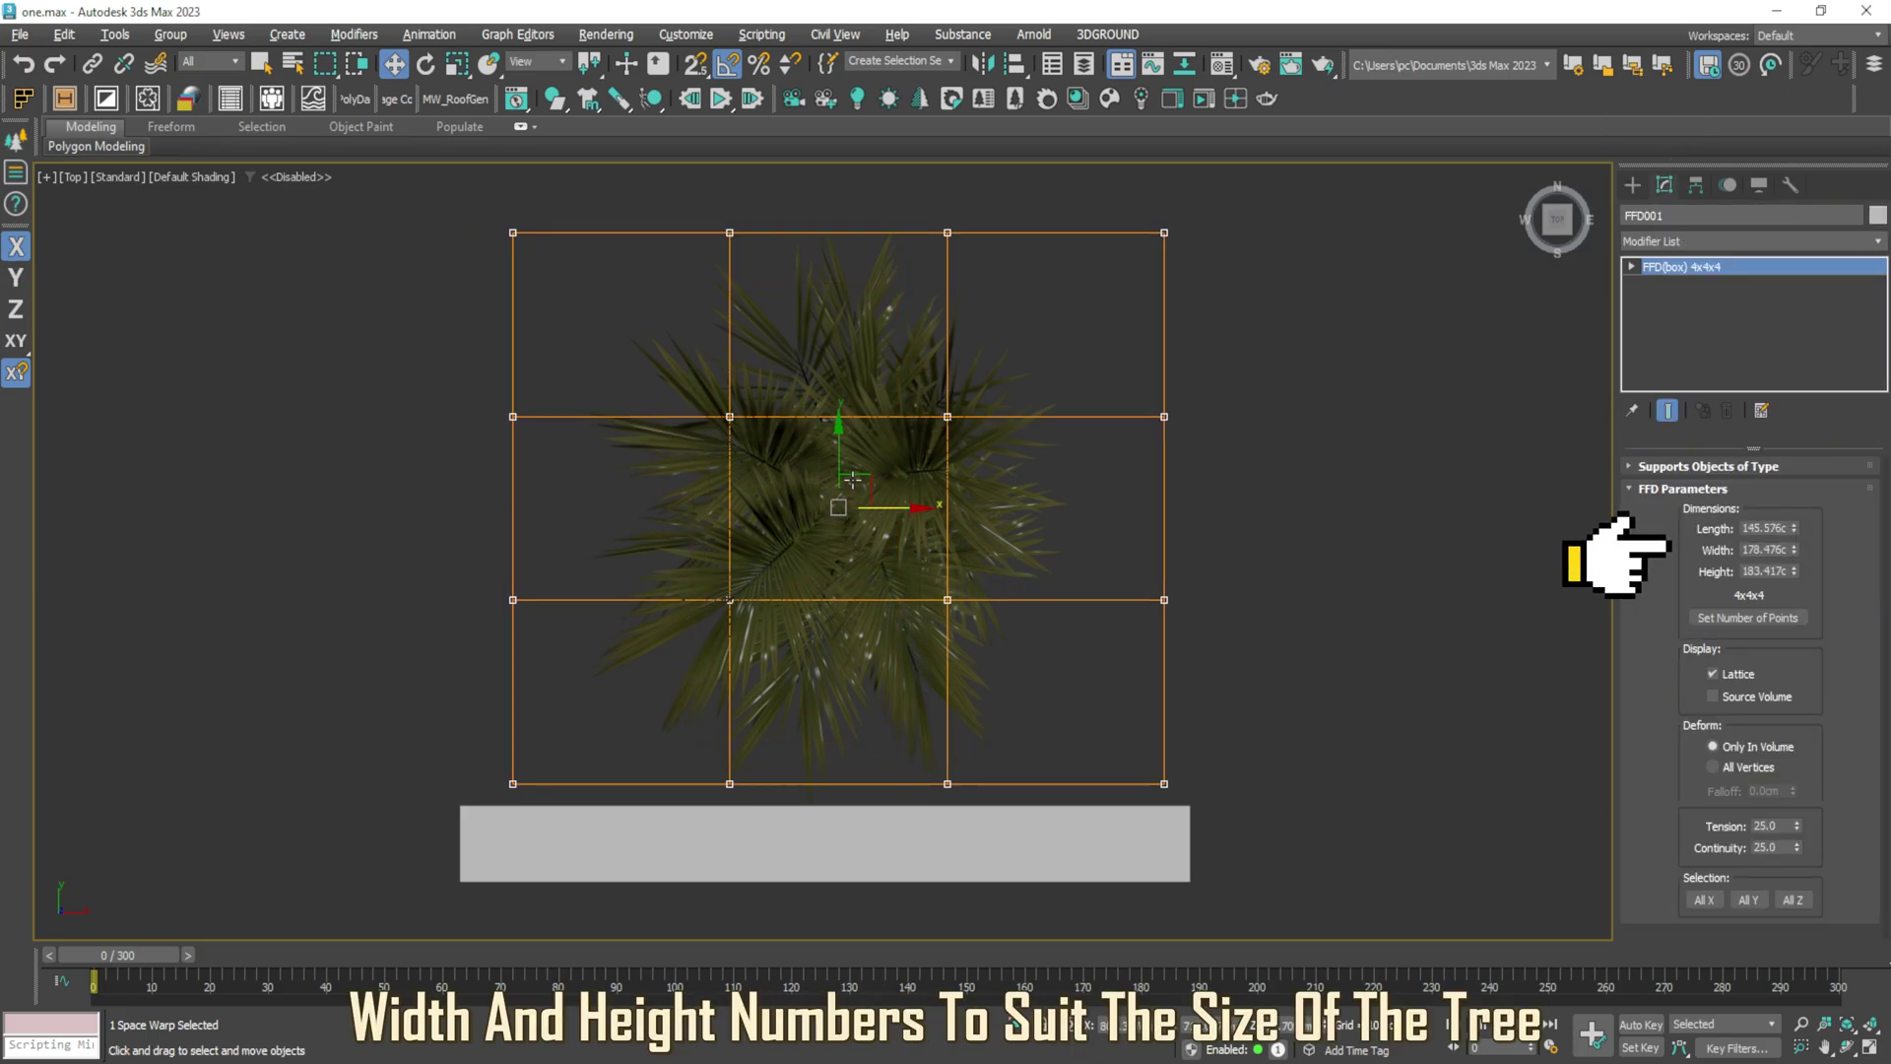
pyautogui.click(1793, 524)
pyautogui.doubleClick(1774, 525)
pyautogui.write('150')
pyautogui.press('Tab')
pyautogui.write('180')
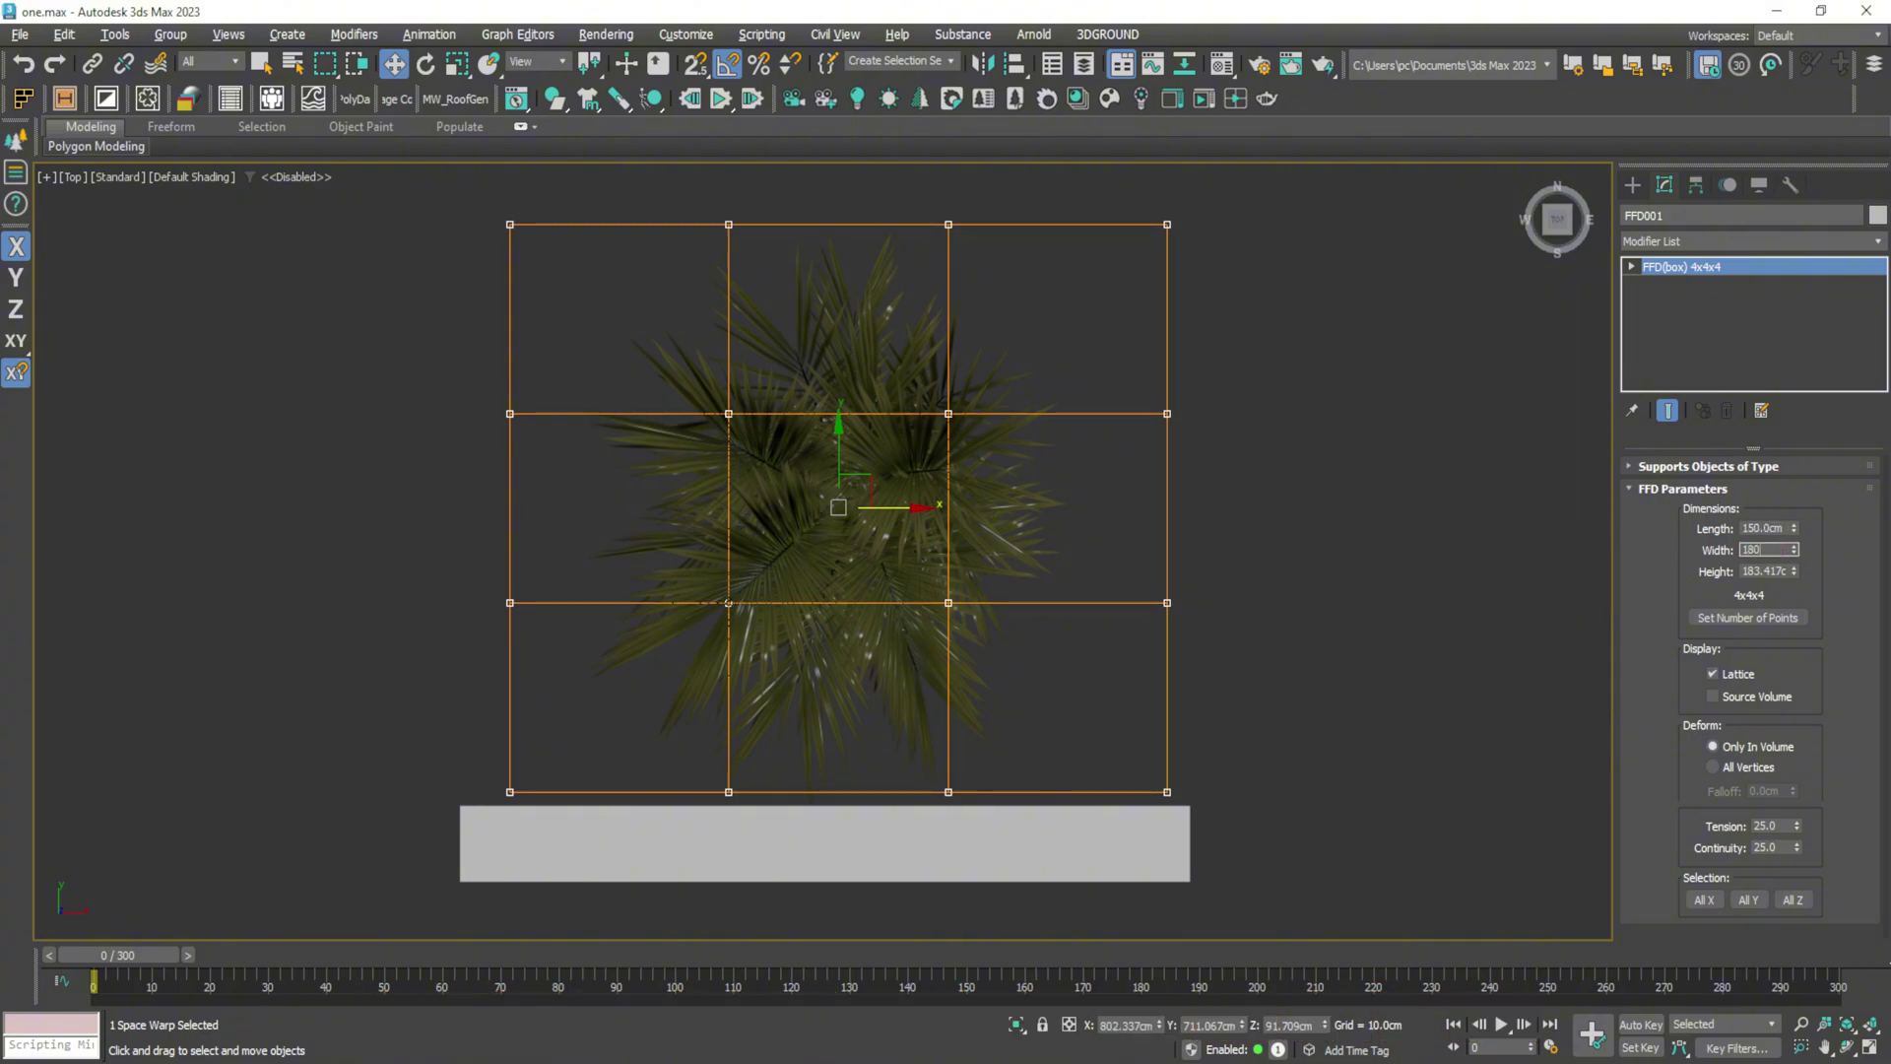
pyautogui.click(1297, 651)
# In the Left view, set the FFD box's height to 230 cm and move it vertically to enclose the potted plant
pyautogui.hotkey('alt', 'w')
pyautogui.click(571, 751)
pyautogui.hotkey('alt', 'w')
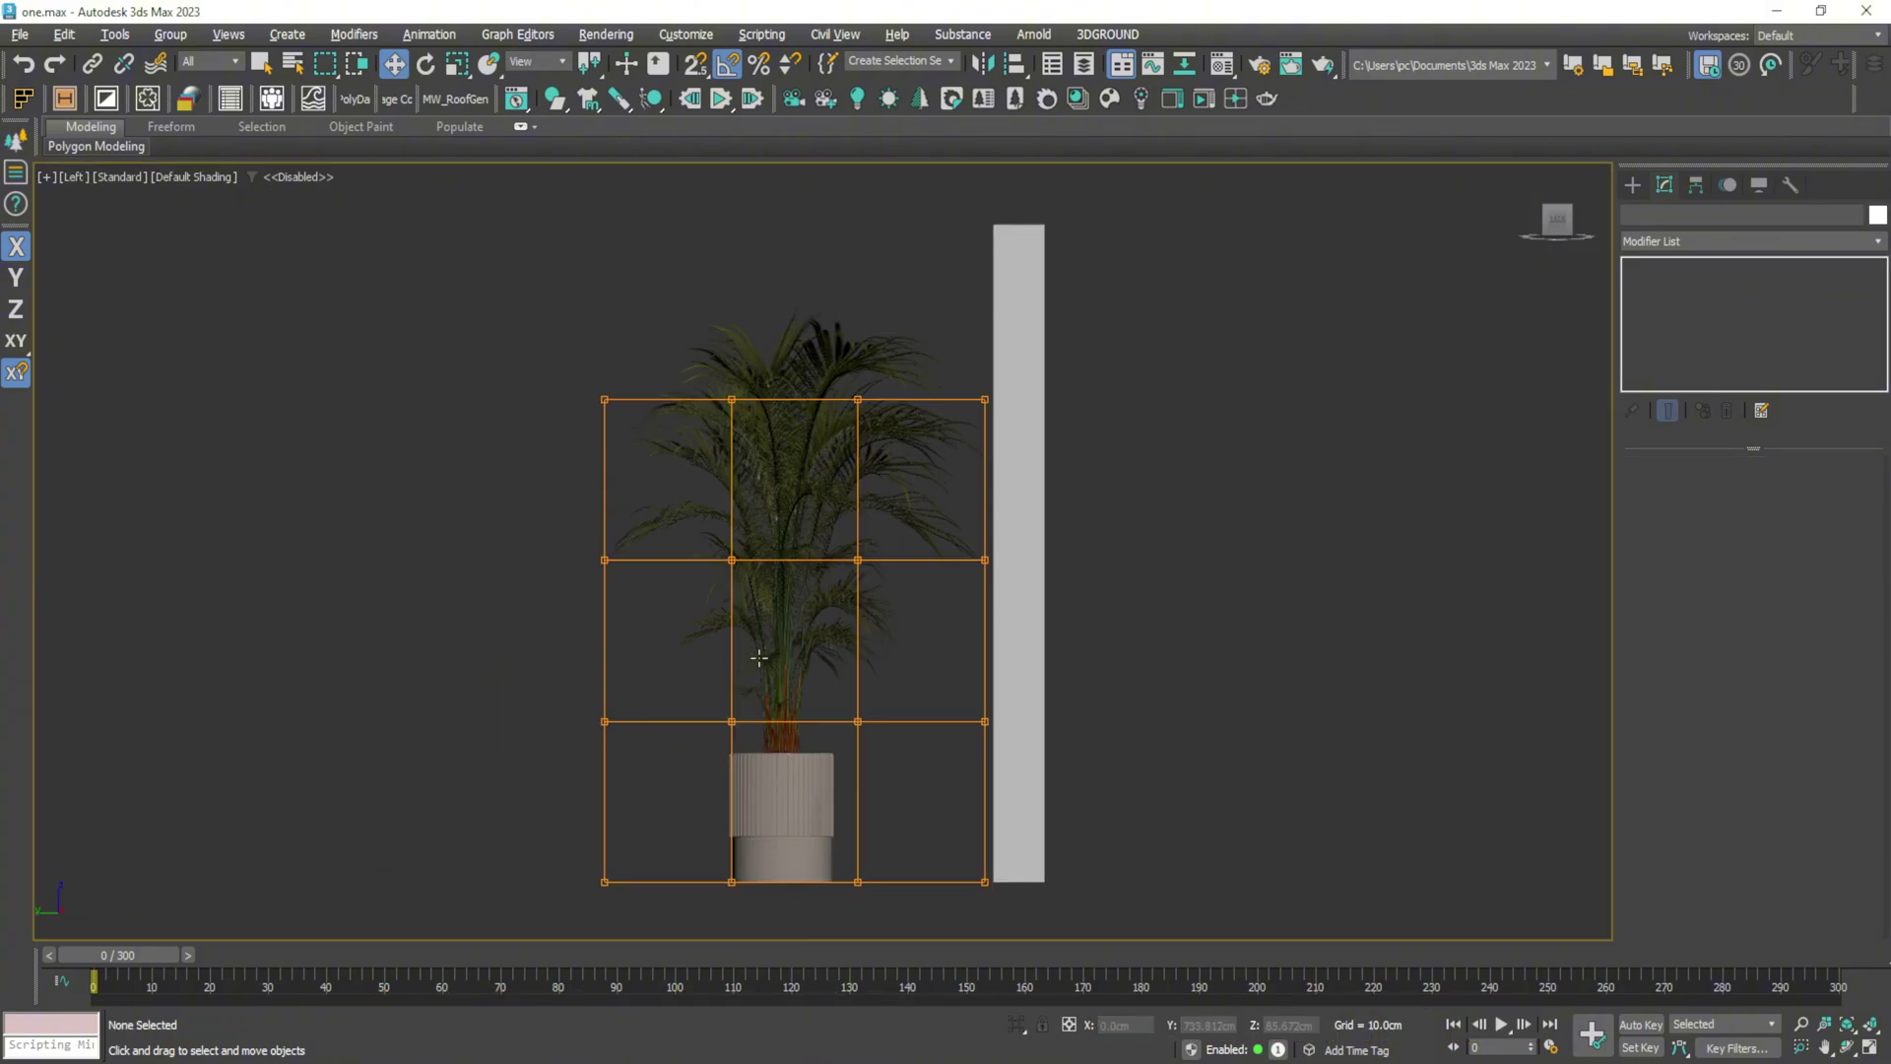
pyautogui.click(963, 561)
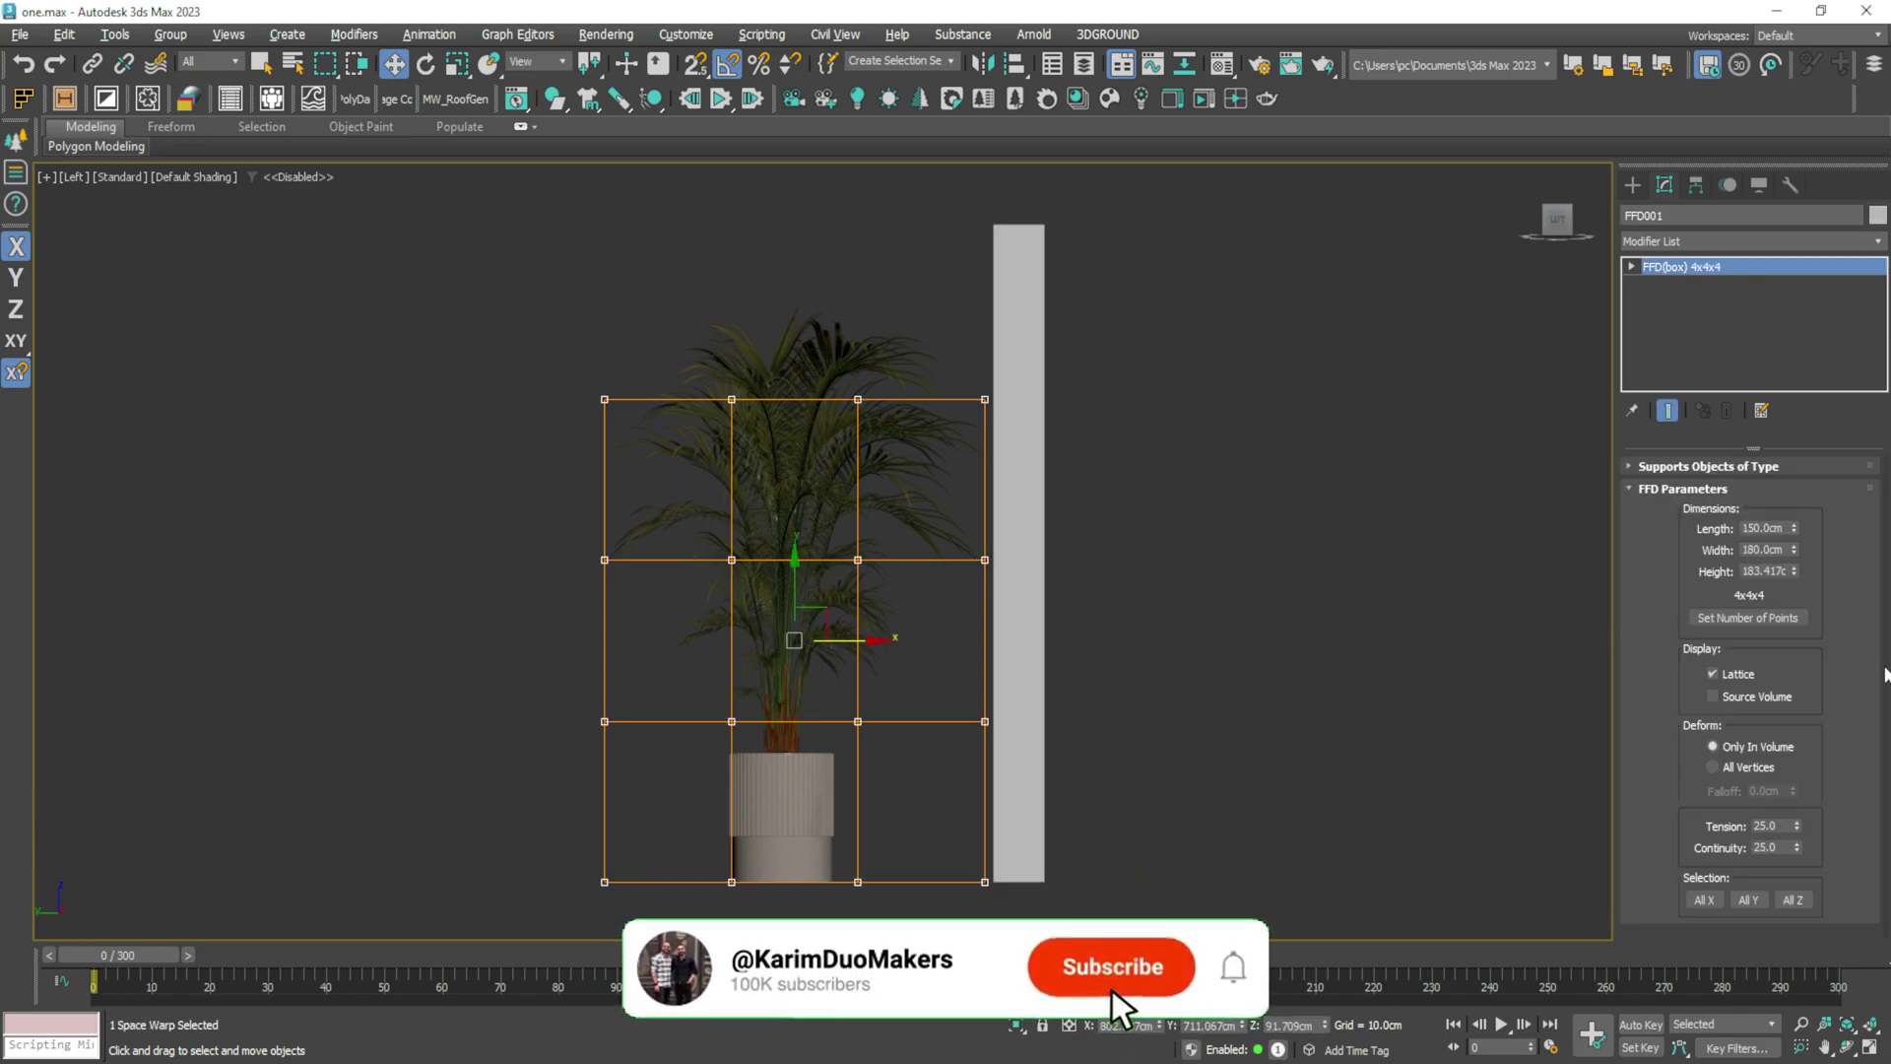
pyautogui.moveTo(1794, 572); pyautogui.dragTo(1798, 531)
pyautogui.scroll(-2, 865, 582)
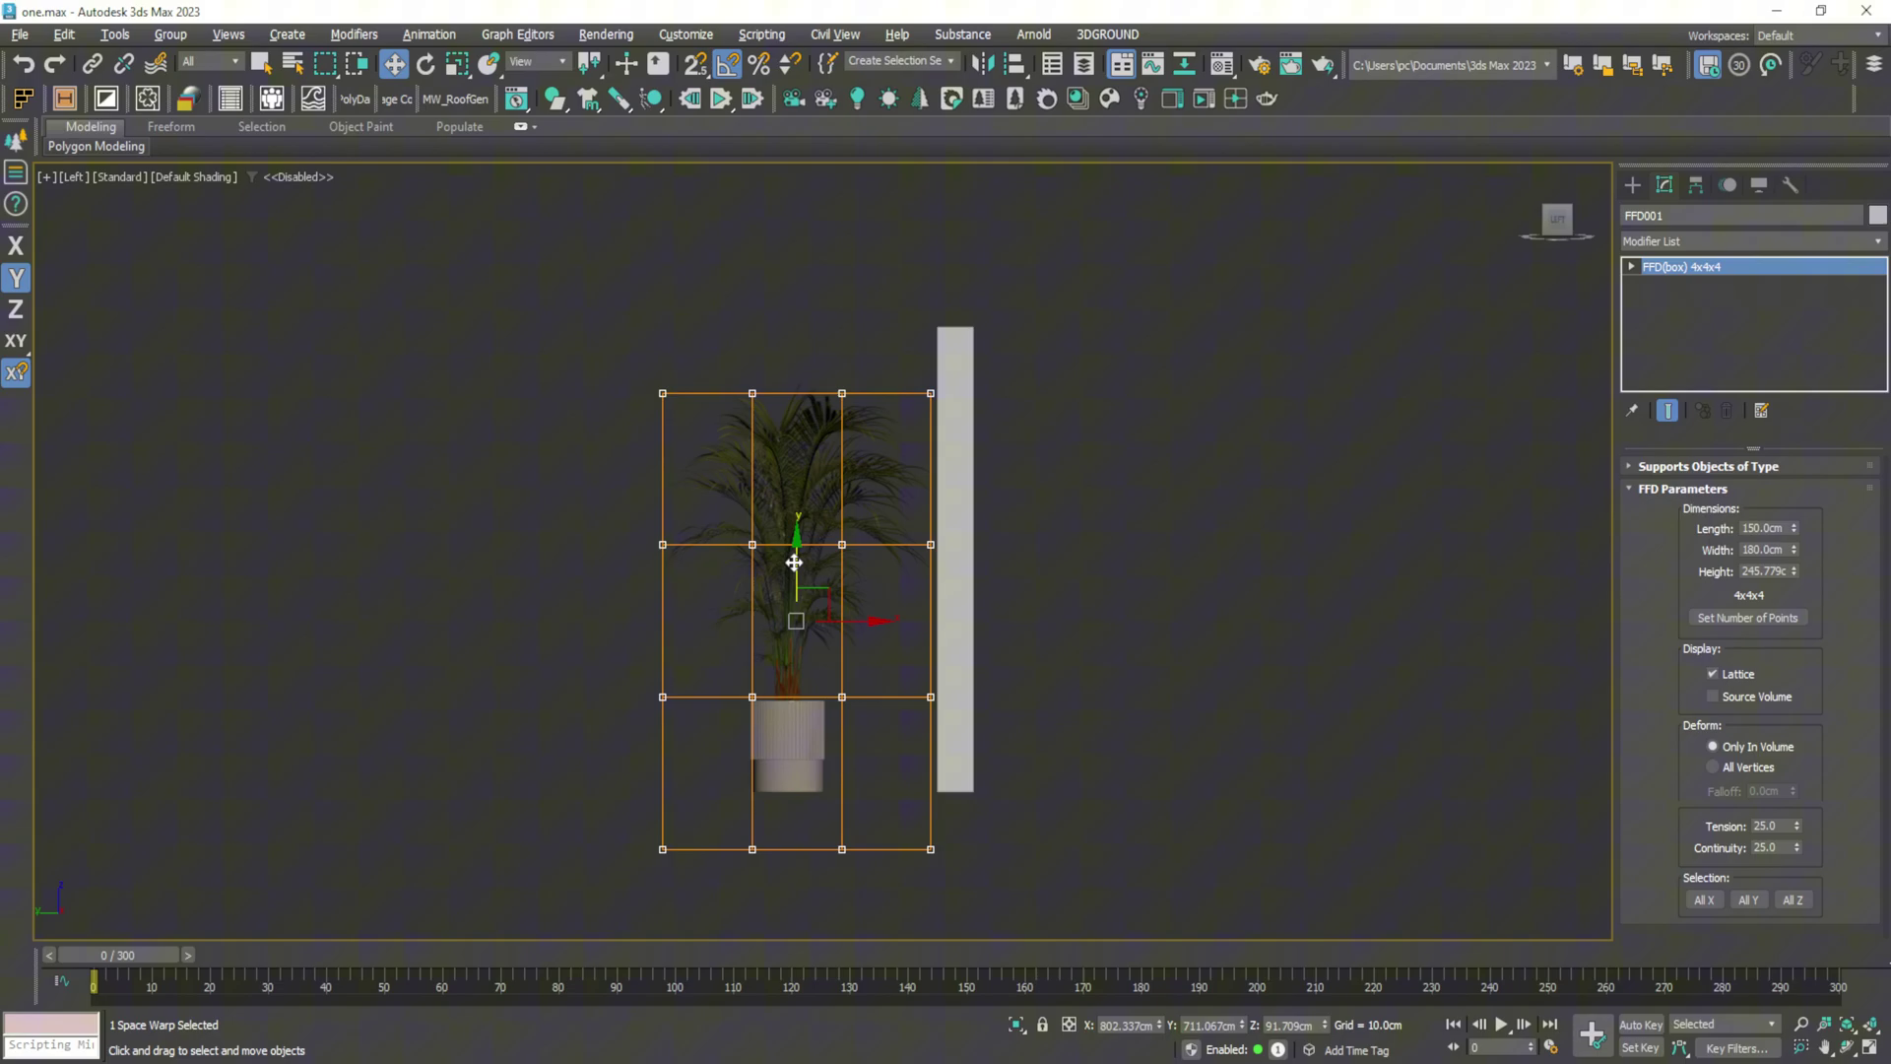
pyautogui.moveTo(793, 557); pyautogui.dragTo(801, 510)
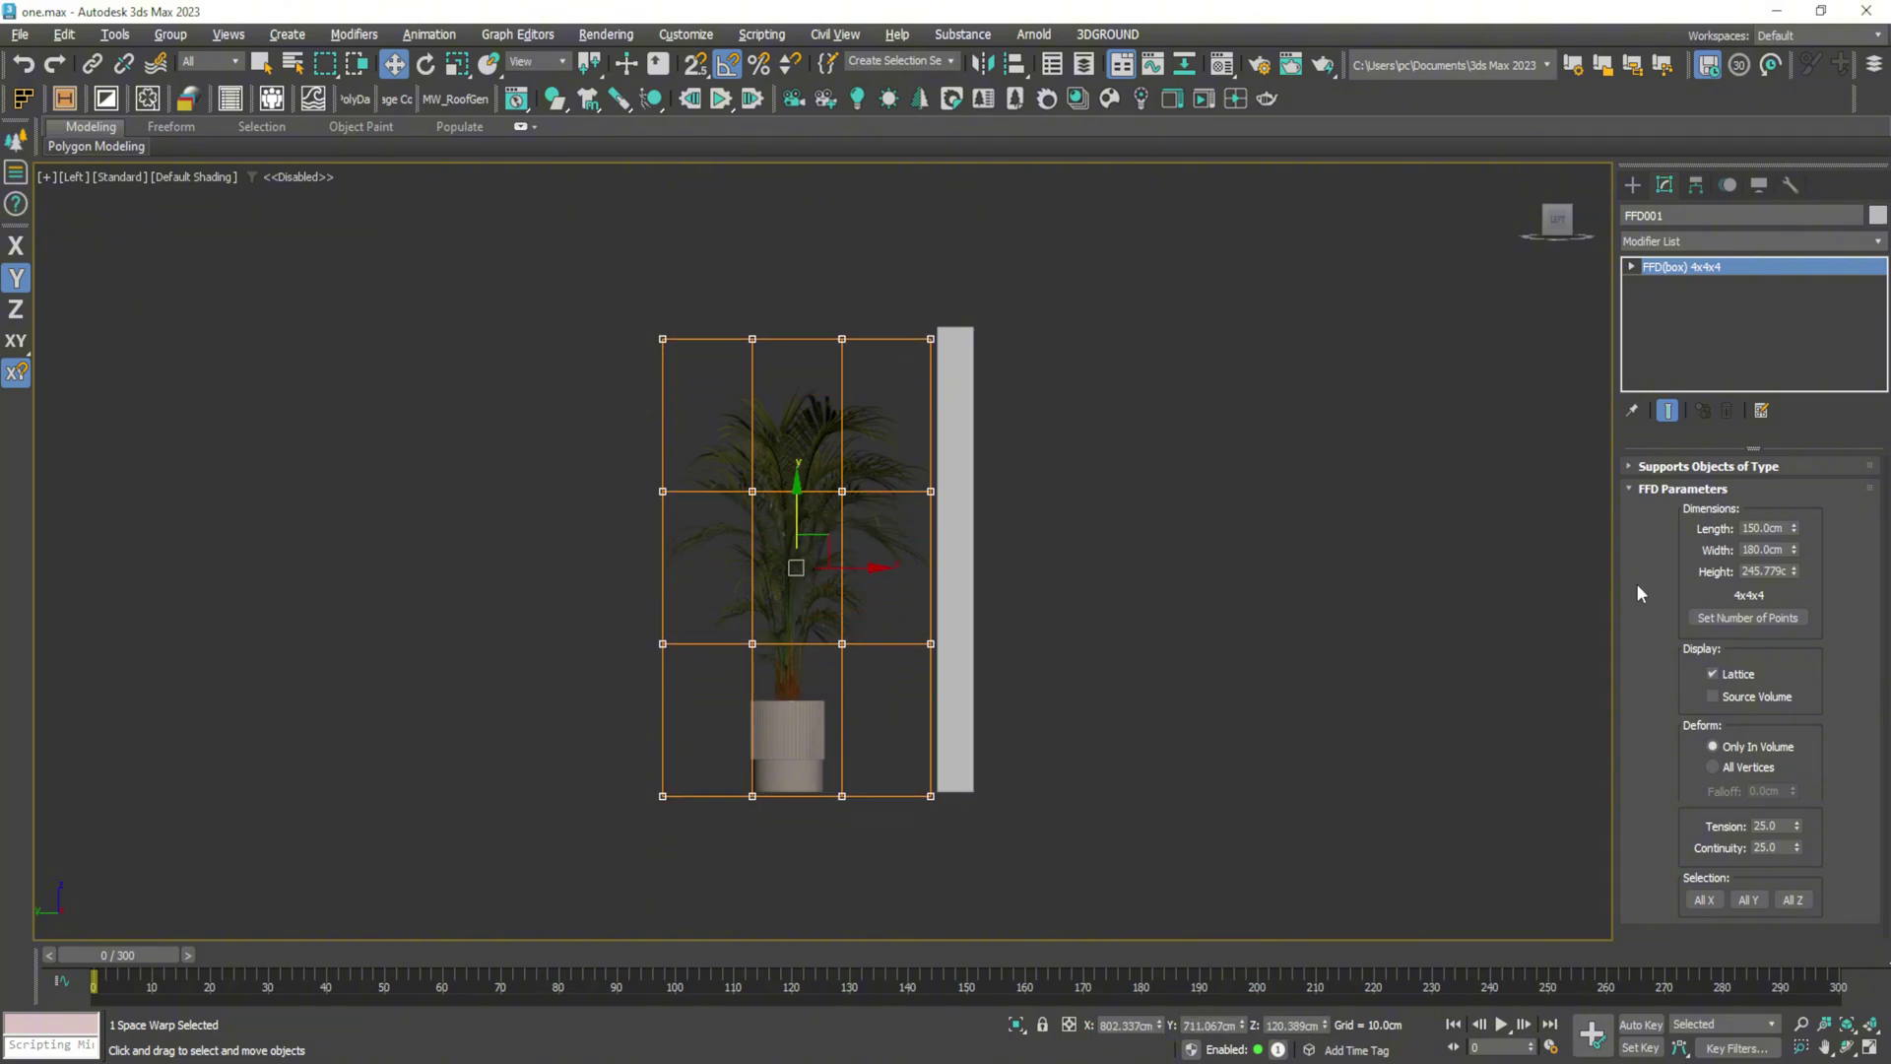
pyautogui.write('230')
pyautogui.press('Return')
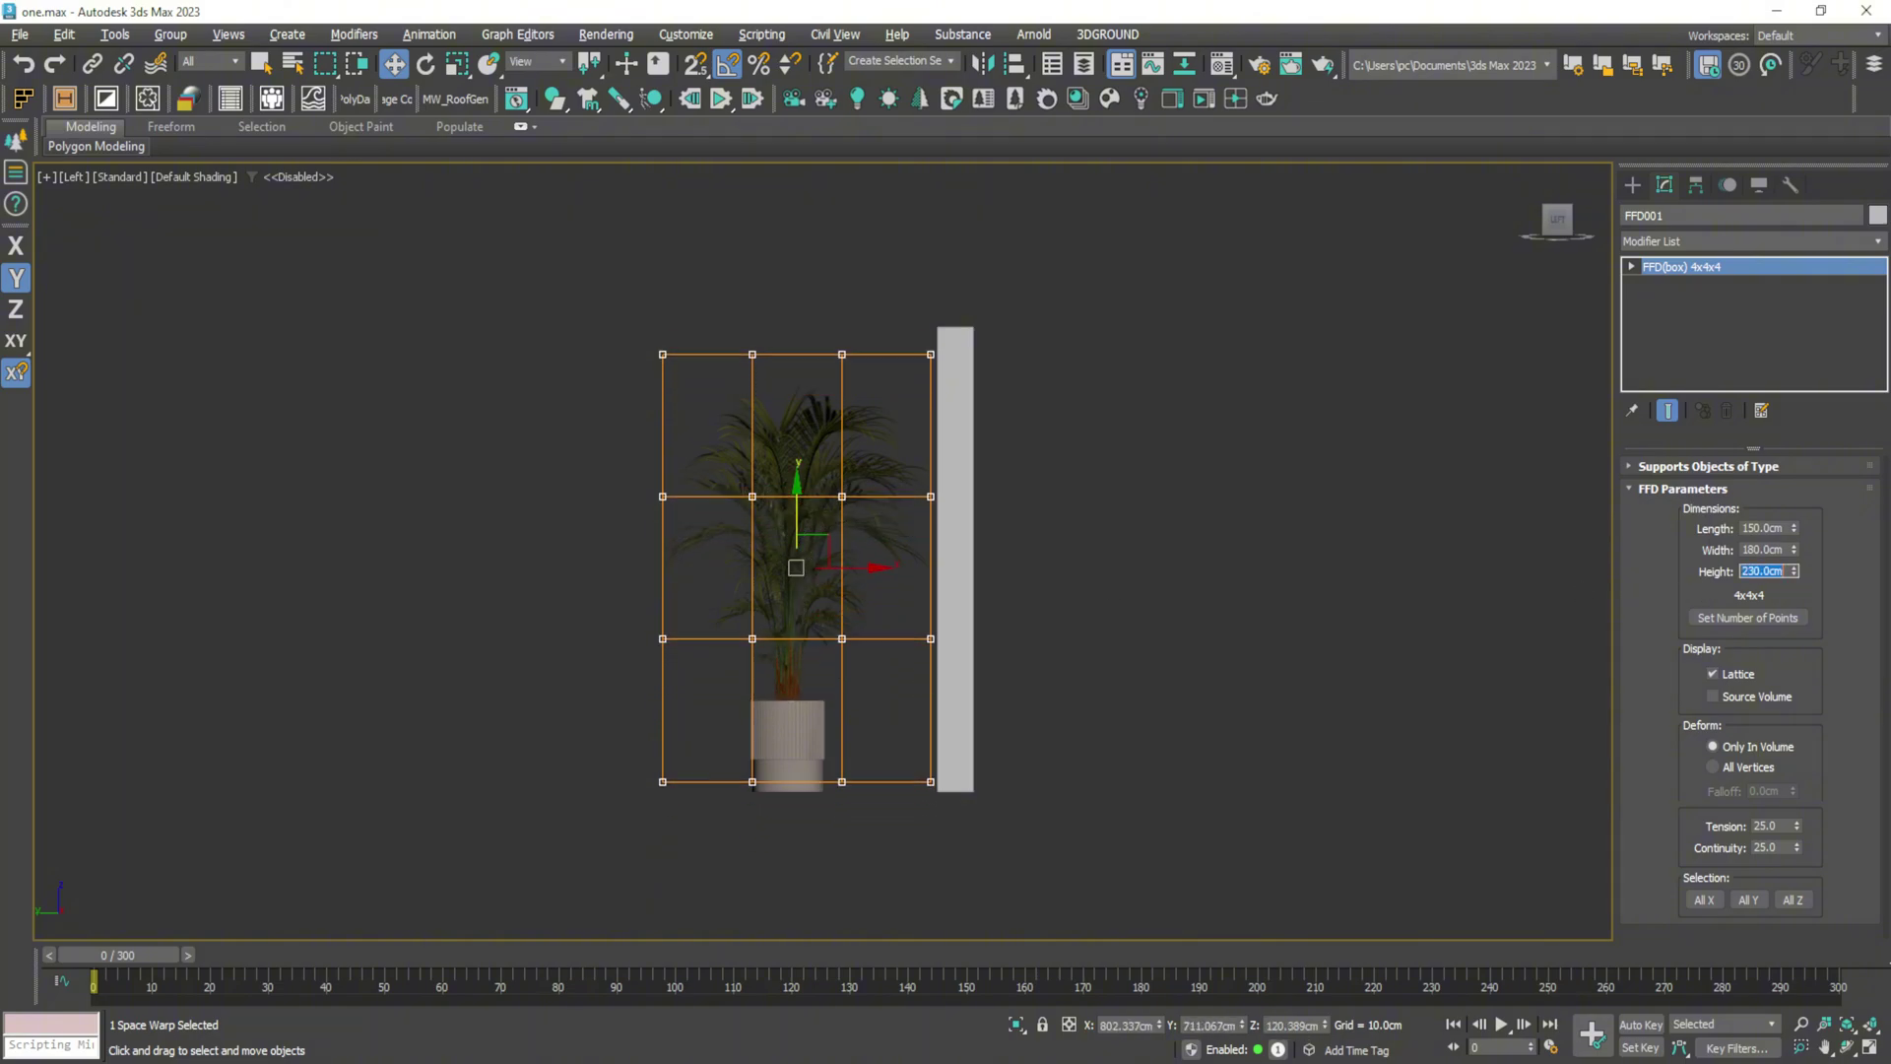
pyautogui.moveTo(798, 513); pyautogui.dragTo(797, 526)
pyautogui.scroll(3, 805, 530)
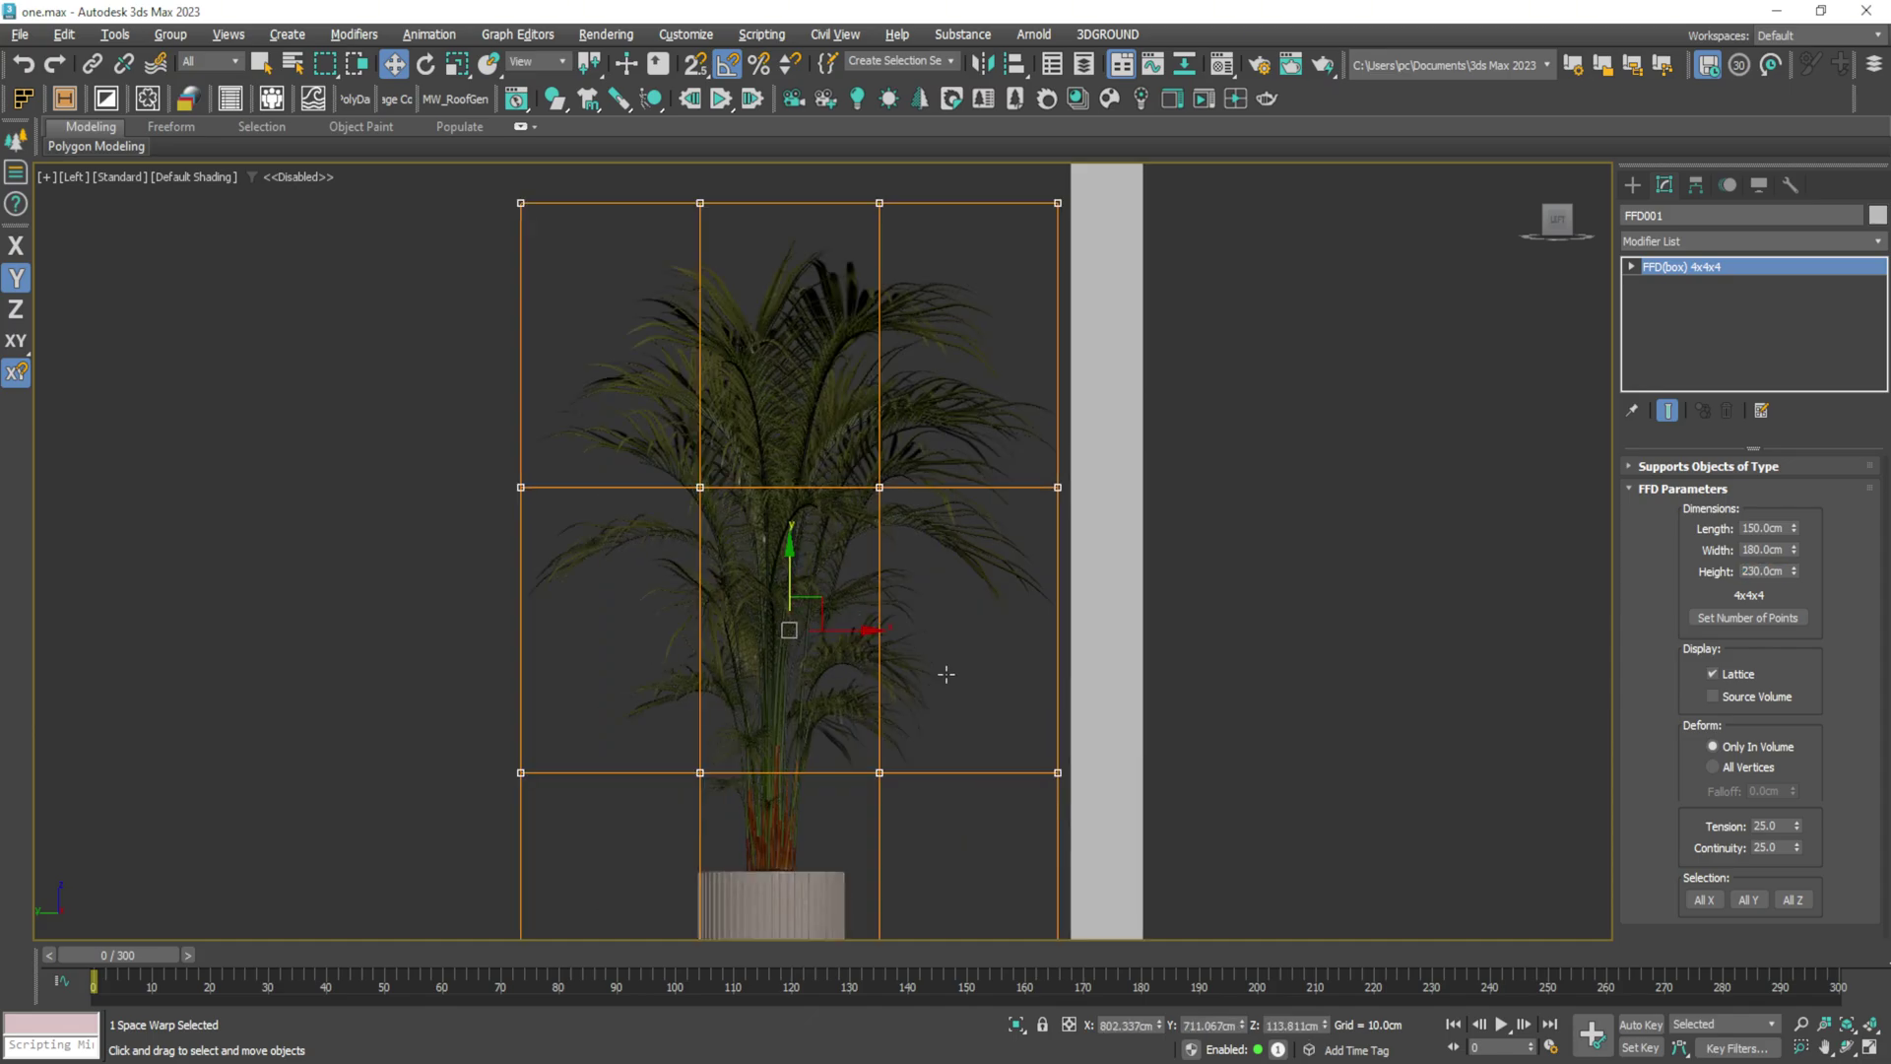
# Set the FFD box's number of points to length 10, width 2 and height 2
pyautogui.hotkey('alt', 'w')
pyautogui.middleClick(1096, 741)
pyautogui.hotkey('alt', 'w')
pyautogui.keyDown('alt'); pyautogui.moveTo(1096, 740); pyautogui.dragTo(844, 772, button='middle'); pyautogui.keyUp('alt')
pyautogui.scroll(-3, 986, 763)
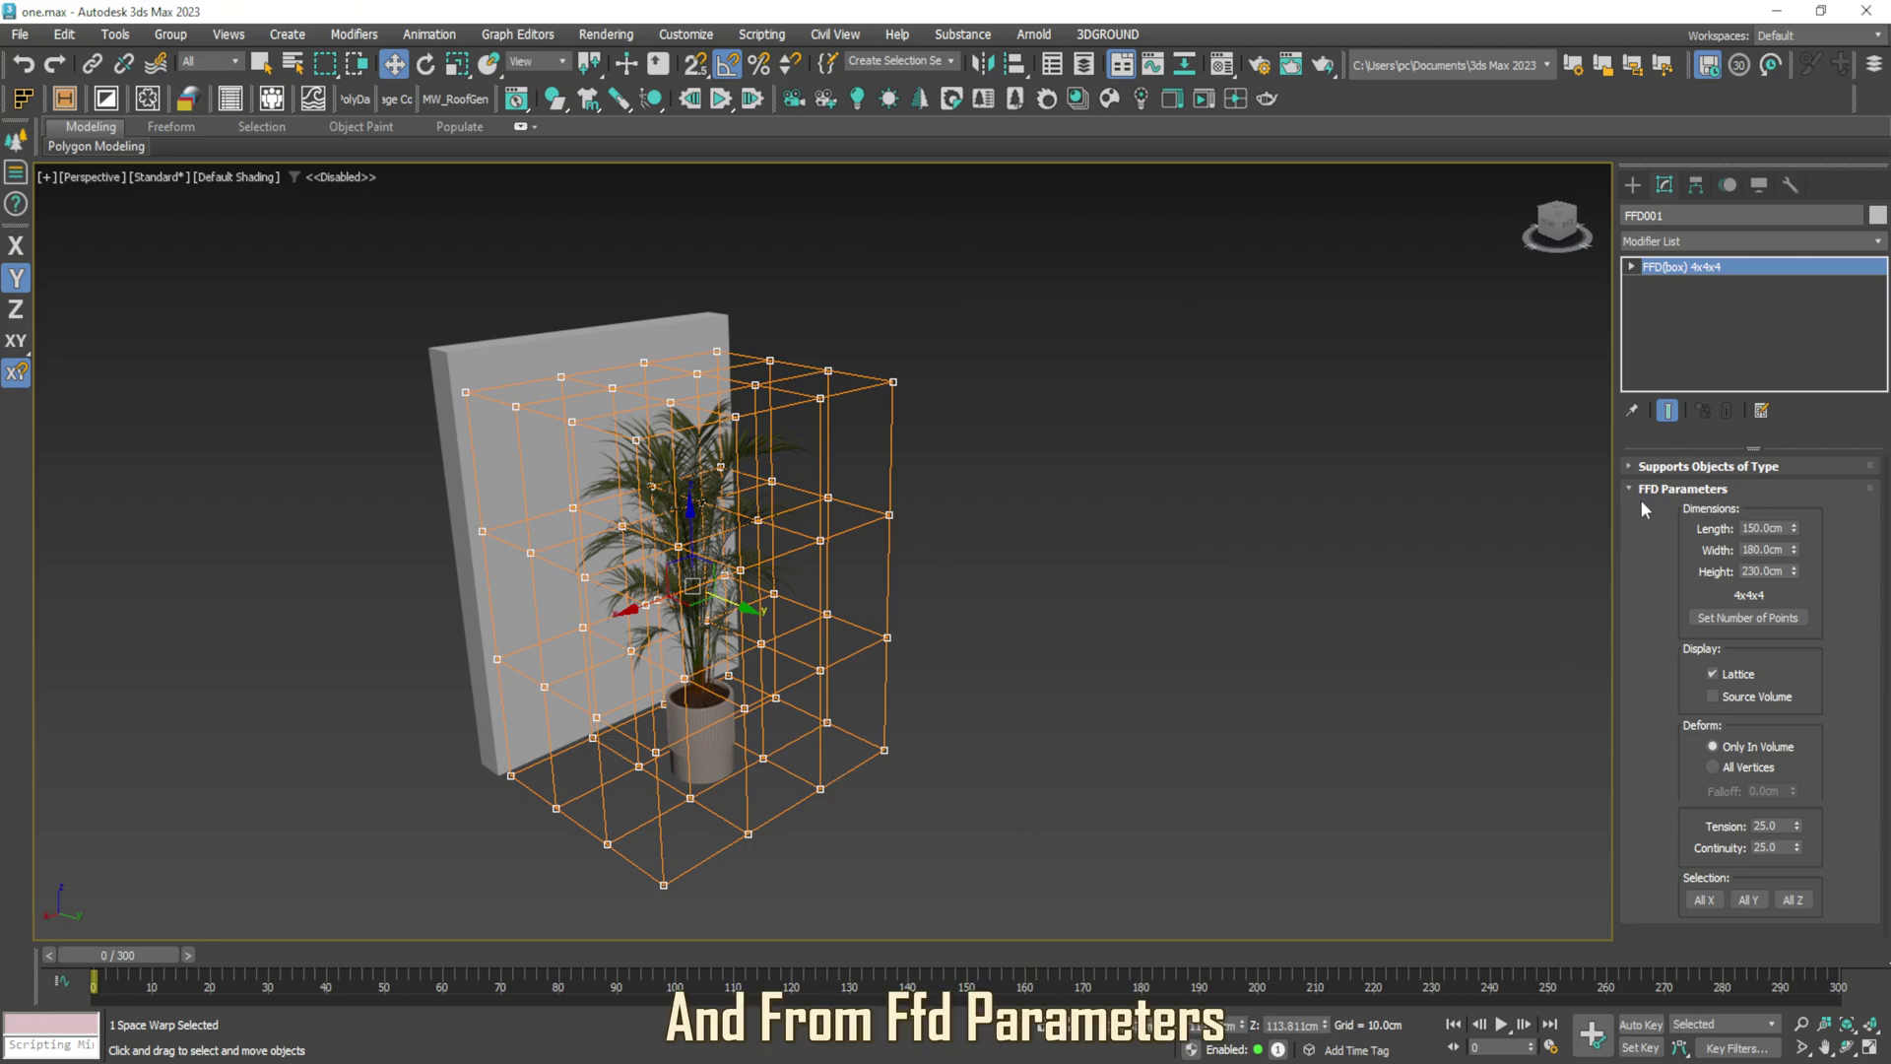
pyautogui.click(1749, 617)
pyautogui.moveTo(952, 481); pyautogui.dragTo(1196, 417)
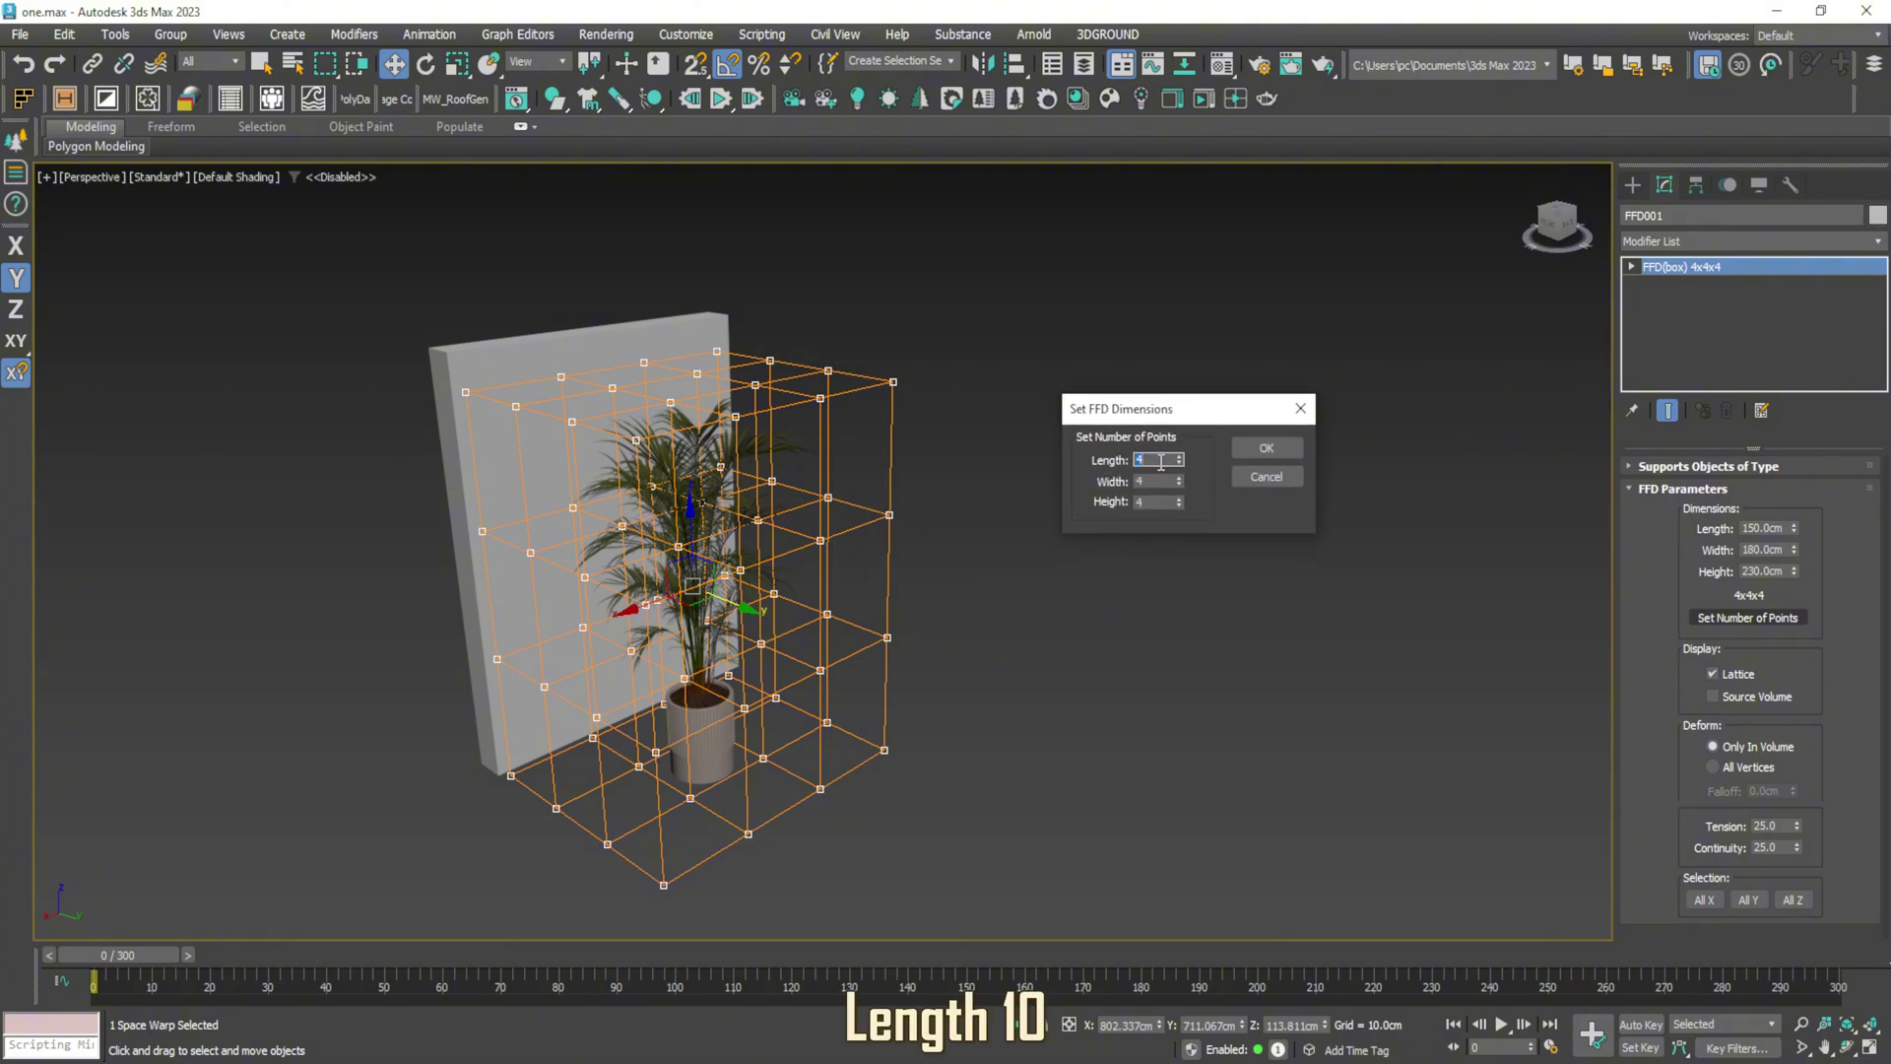
pyautogui.write('10')
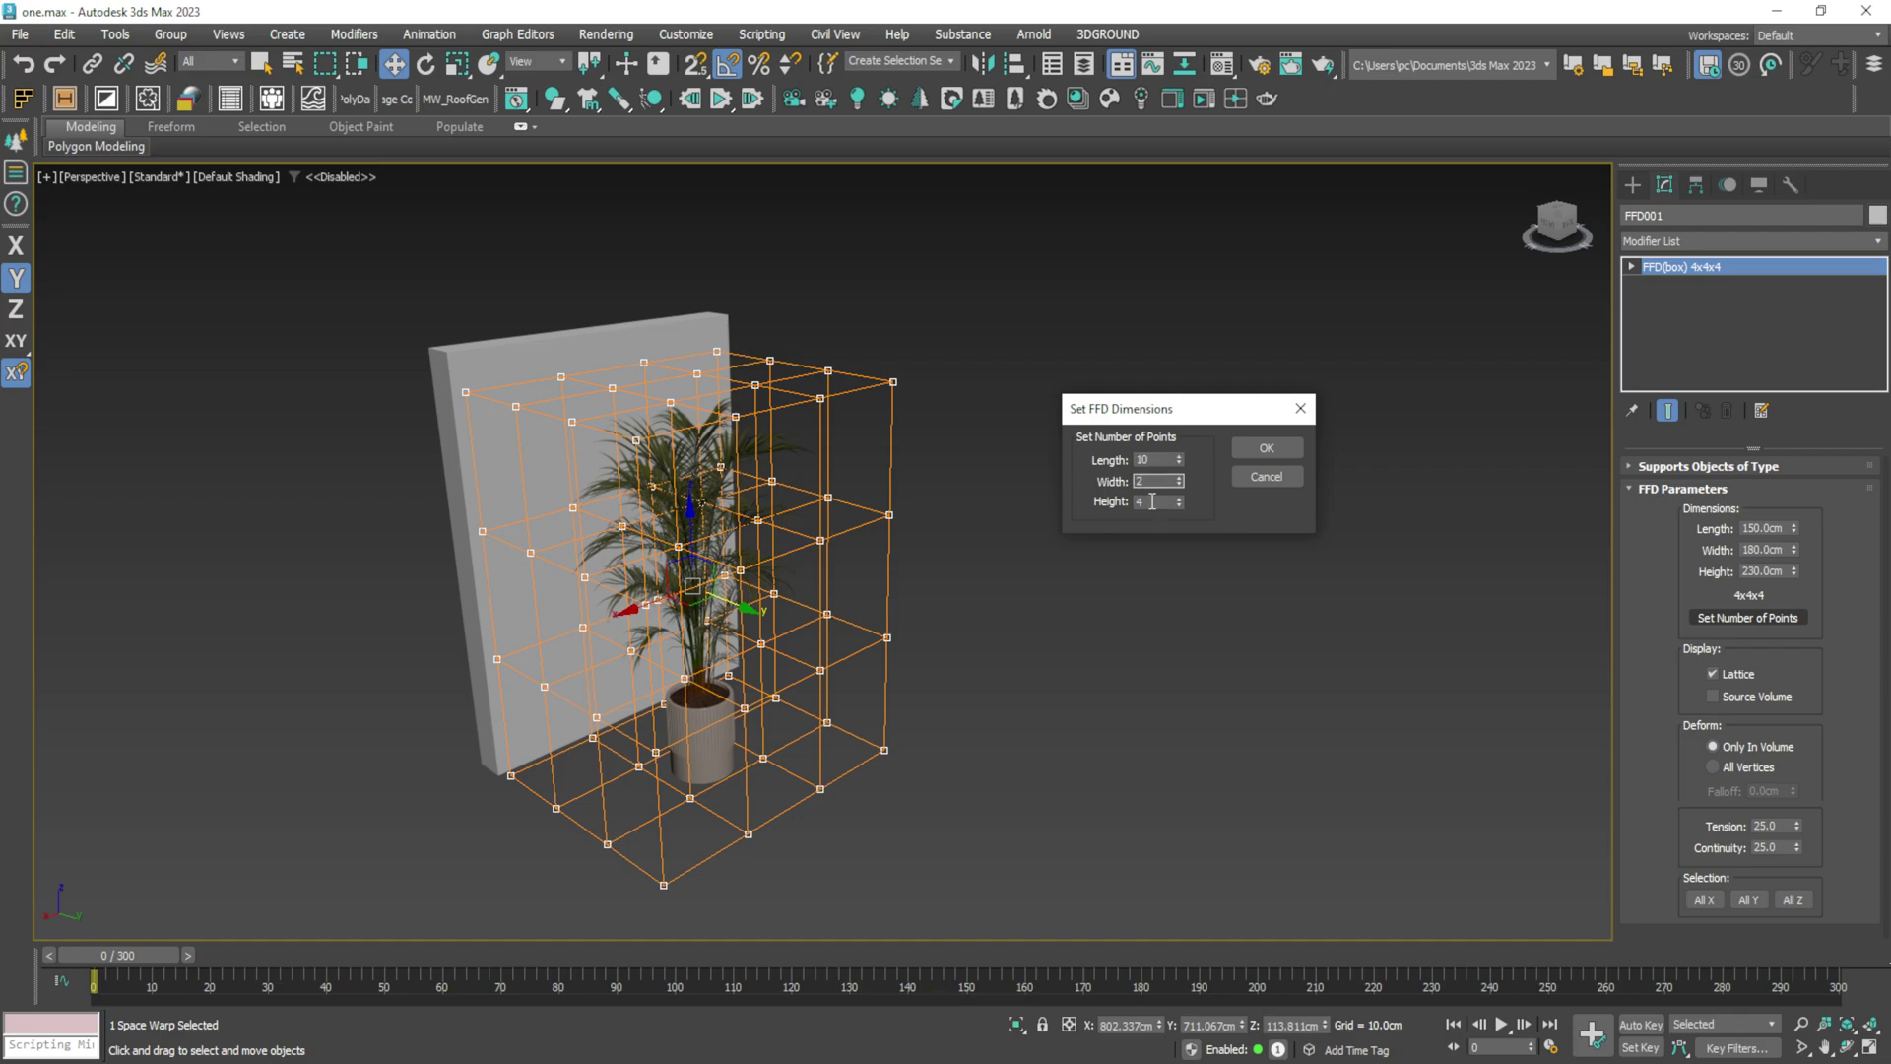
pyautogui.write('2')
pyautogui.click(1270, 448)
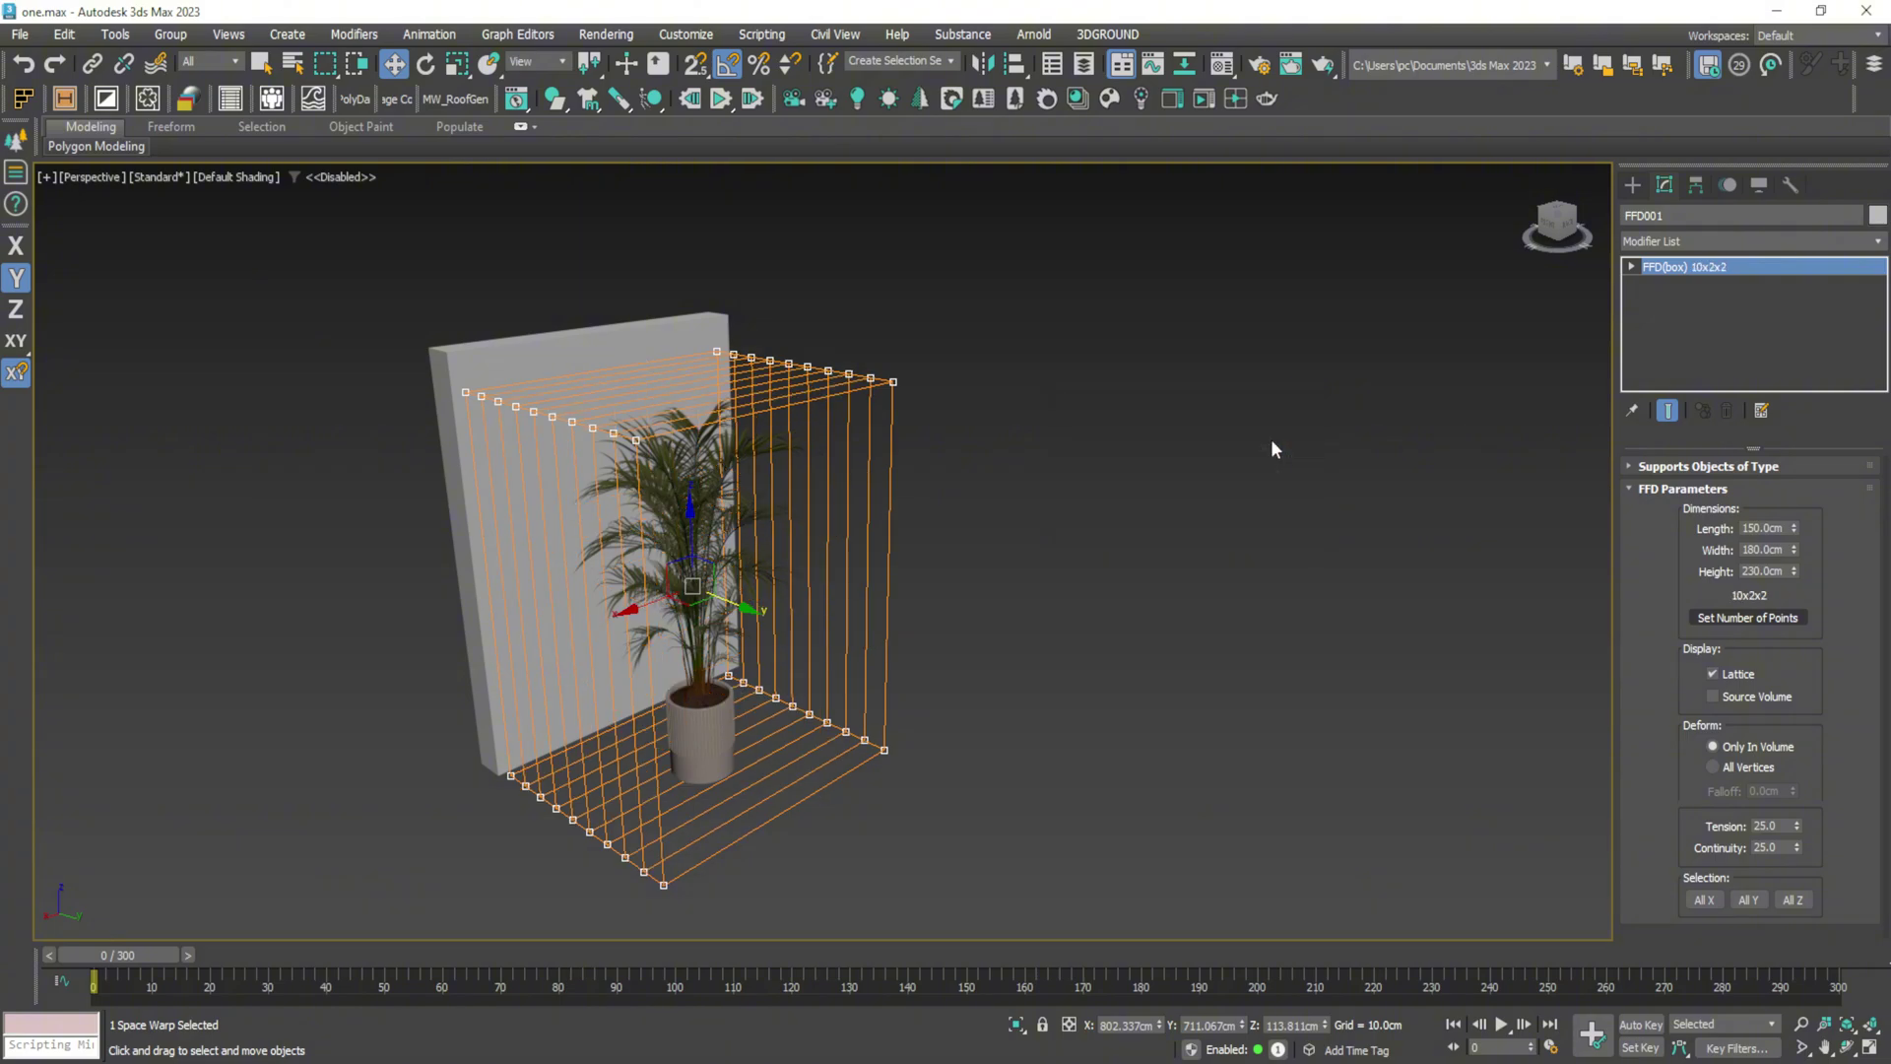
# Show the FFD box in the Top view and enter its Control Points level
pyautogui.moveTo(946, 689); pyautogui.dragTo(1005, 684, button='middle')
pyautogui.click(1080, 648)
pyautogui.press('t')
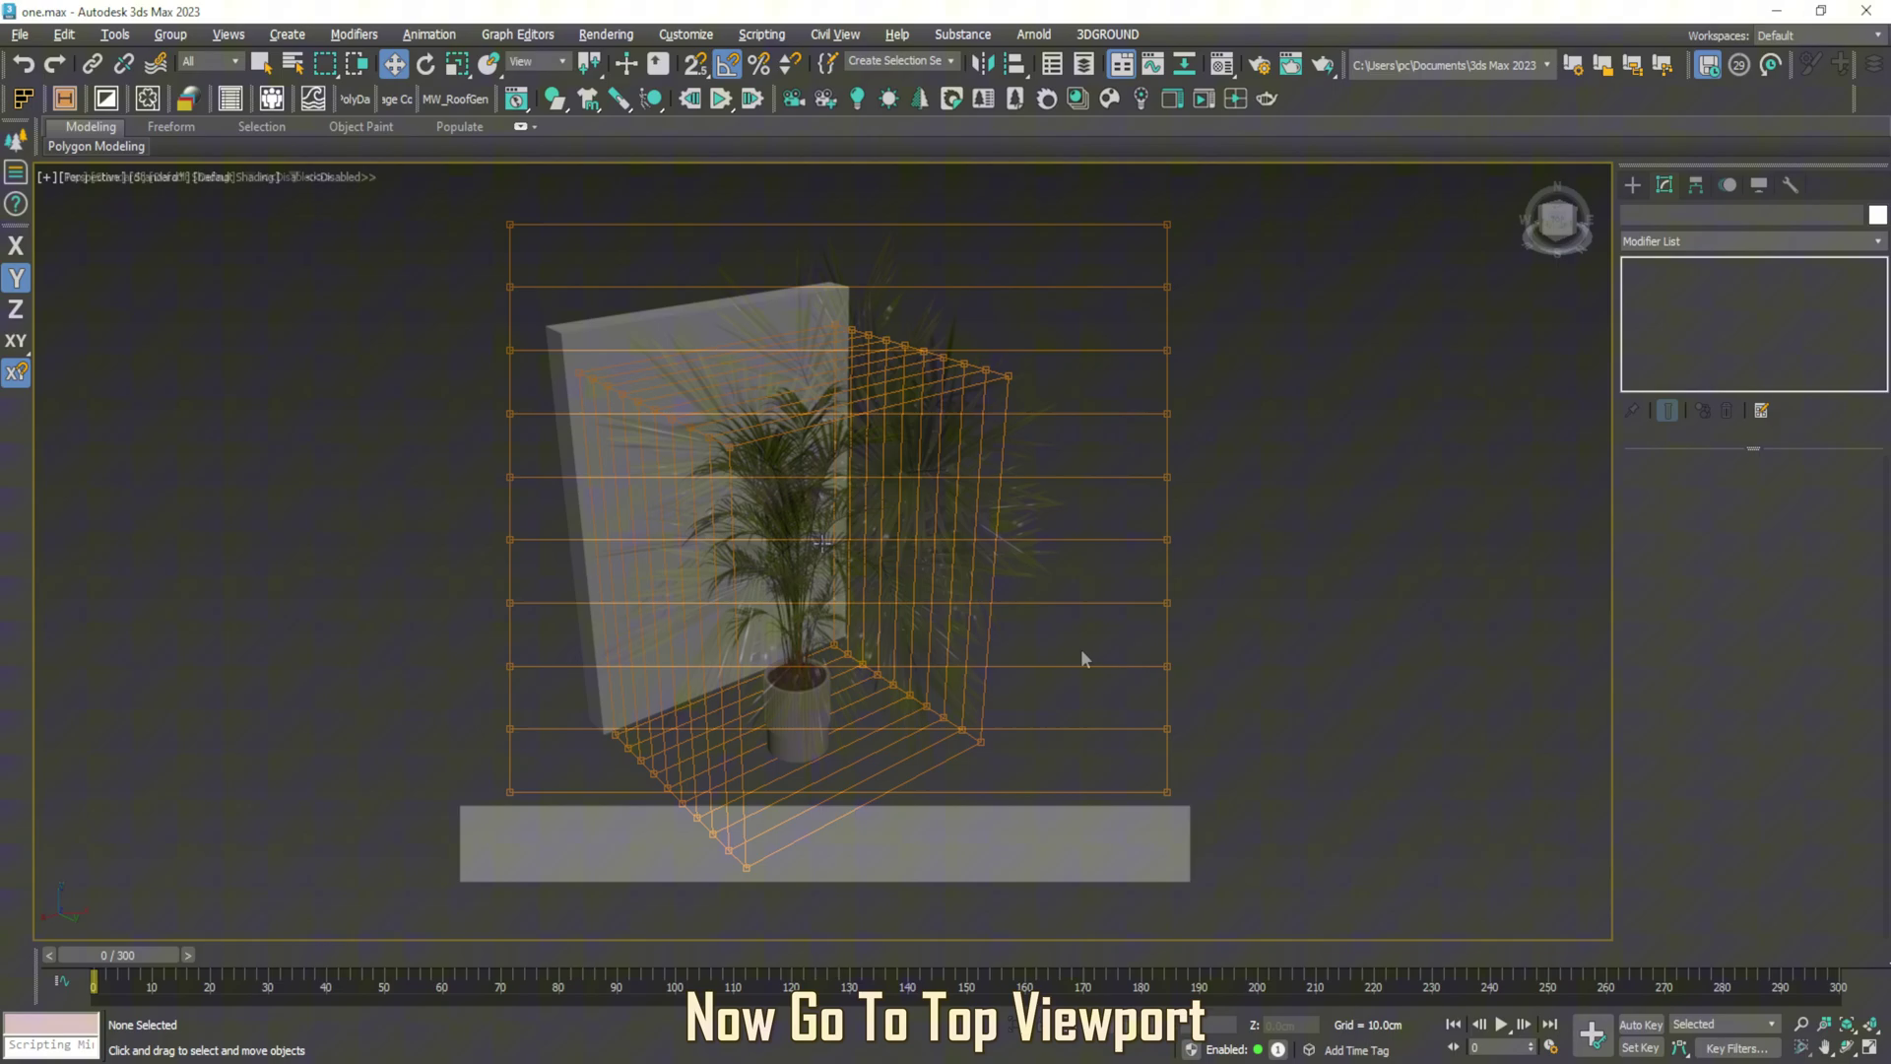
pyautogui.click(1169, 731)
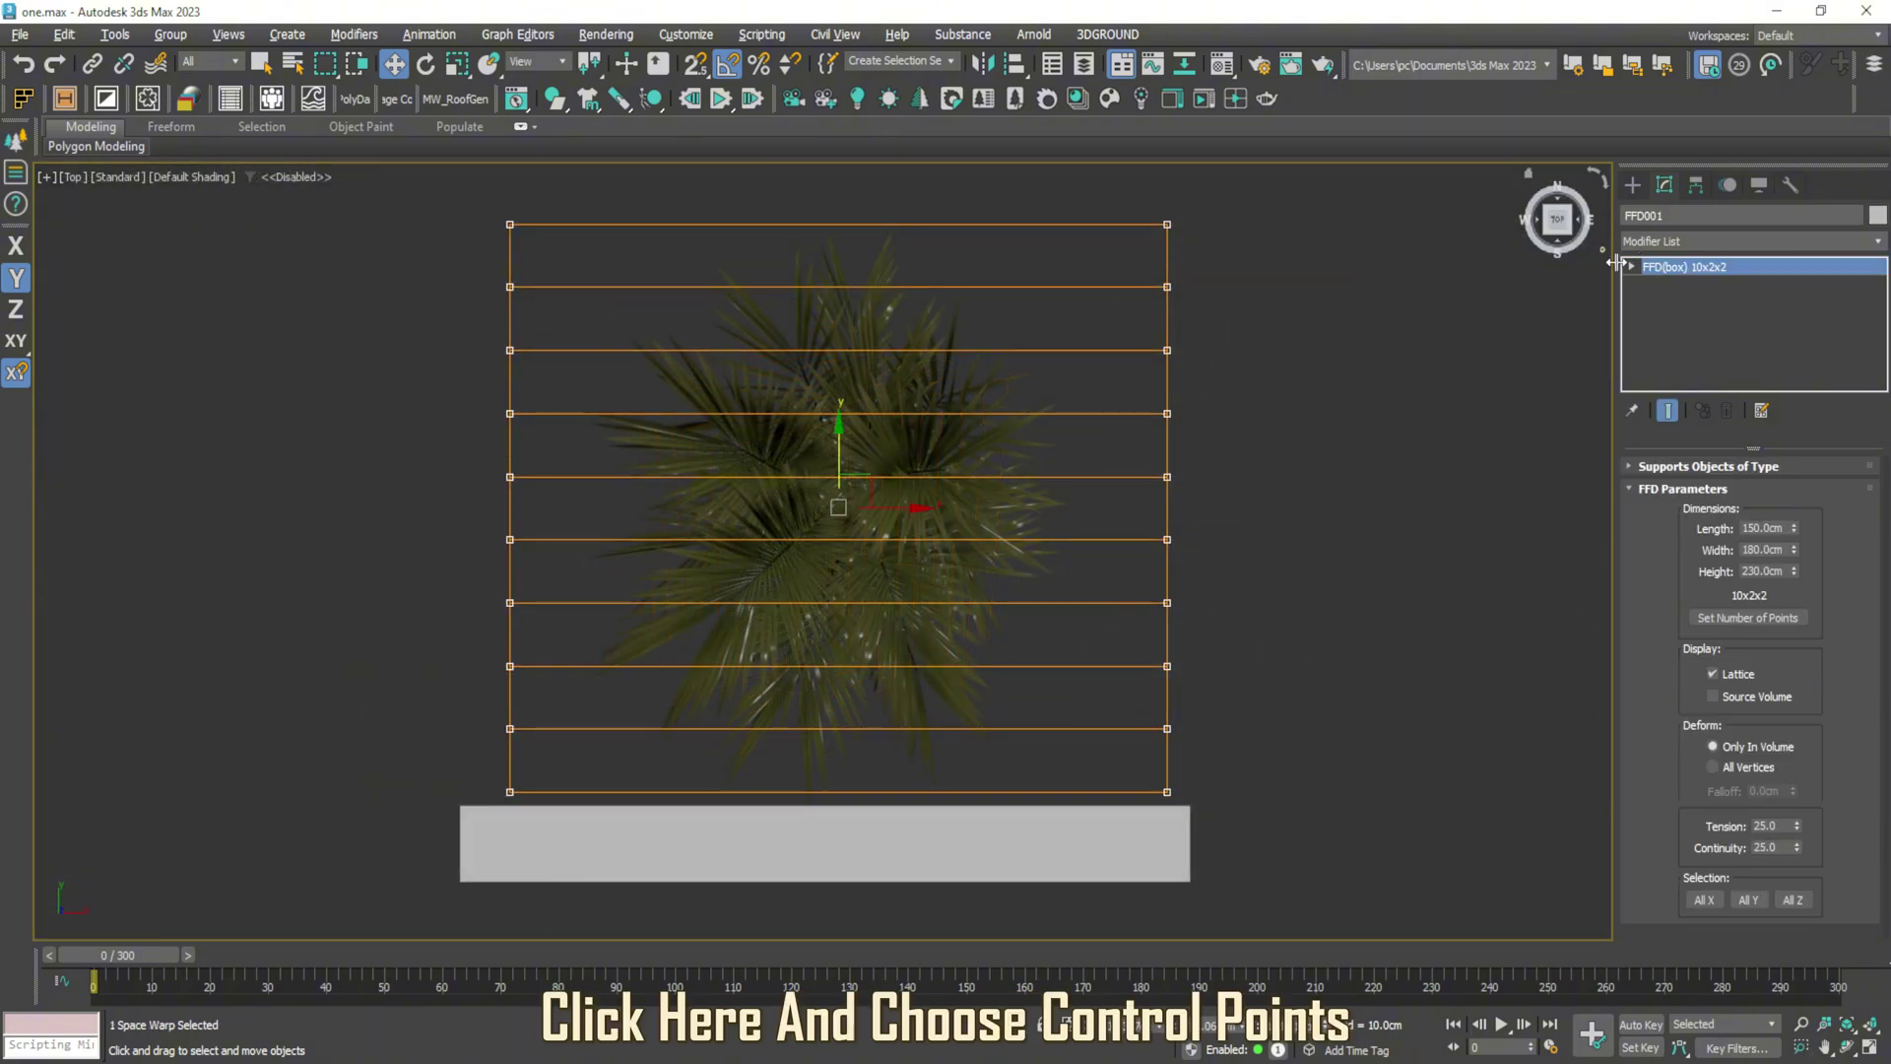
pyautogui.click(1633, 266)
pyautogui.click(1665, 286)
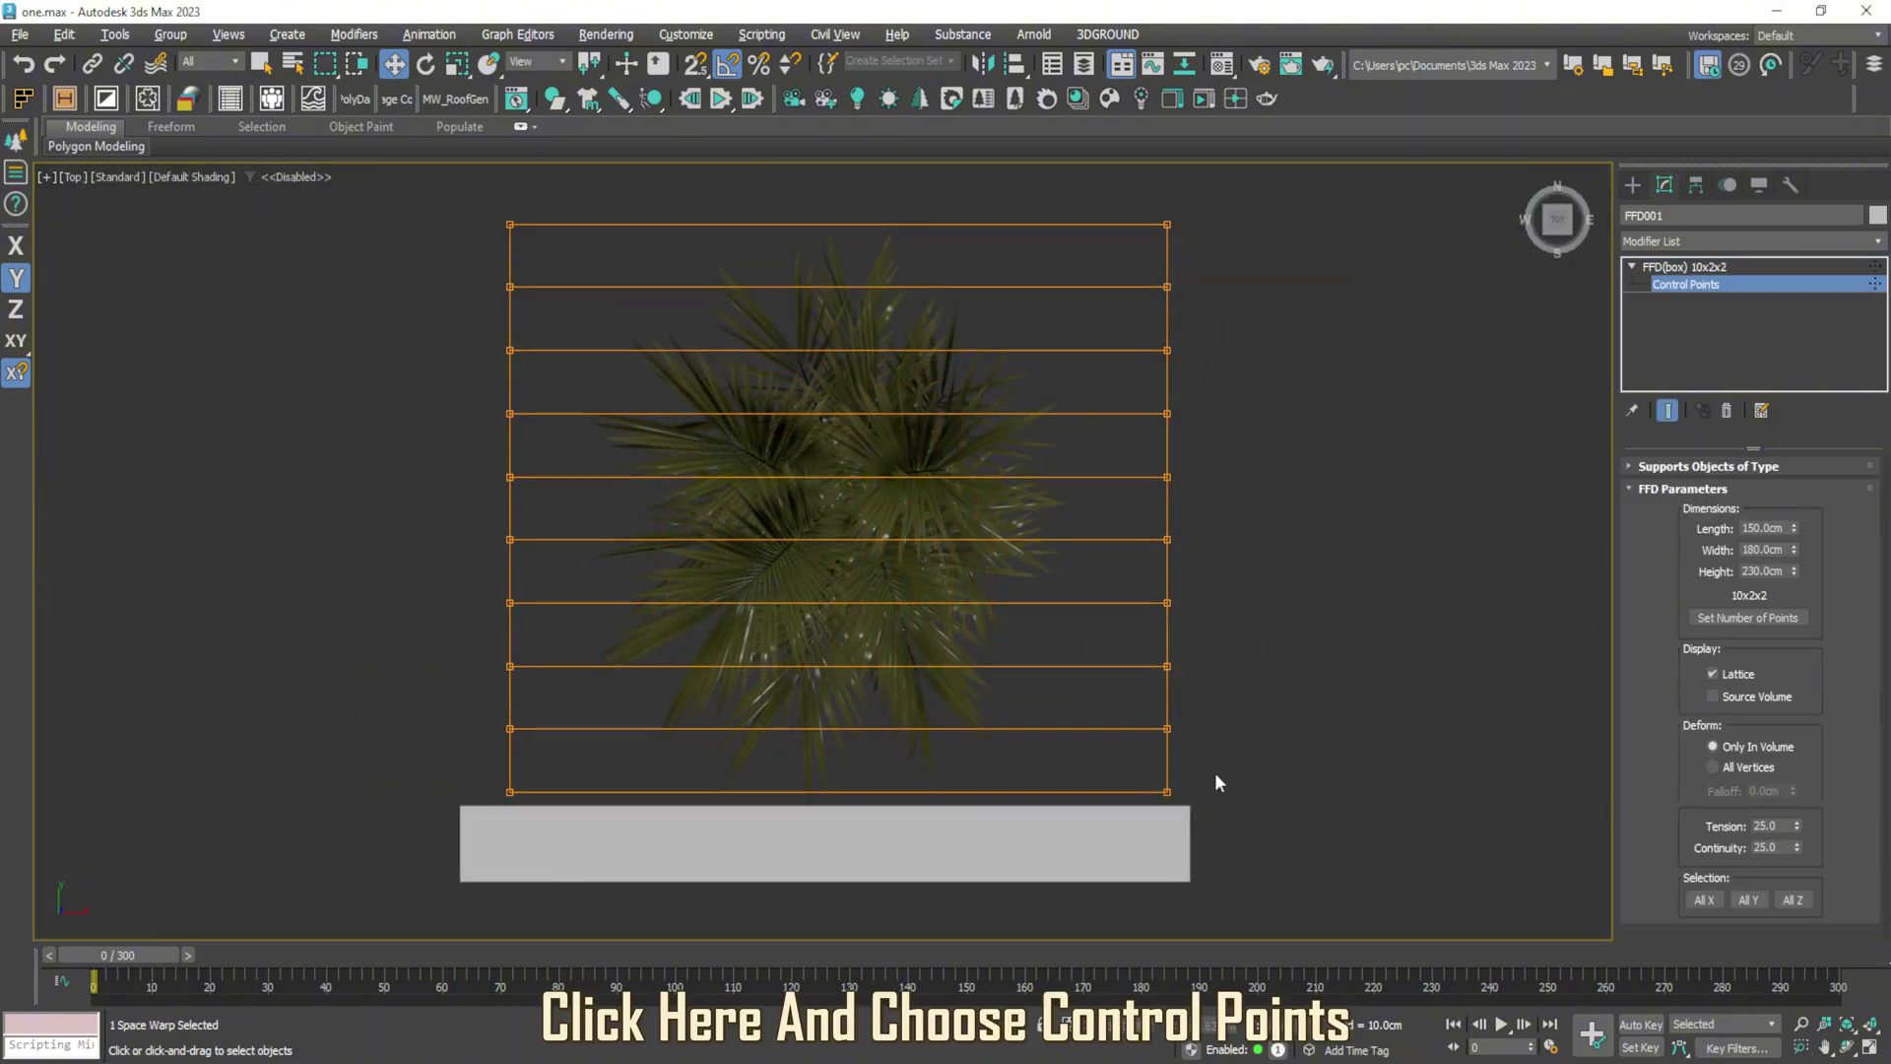
# Move the row of control points nearest the wall along Y onto the second lattice row
pyautogui.moveTo(1214, 772); pyautogui.dragTo(442, 859)
pyautogui.scroll(3, 796, 807)
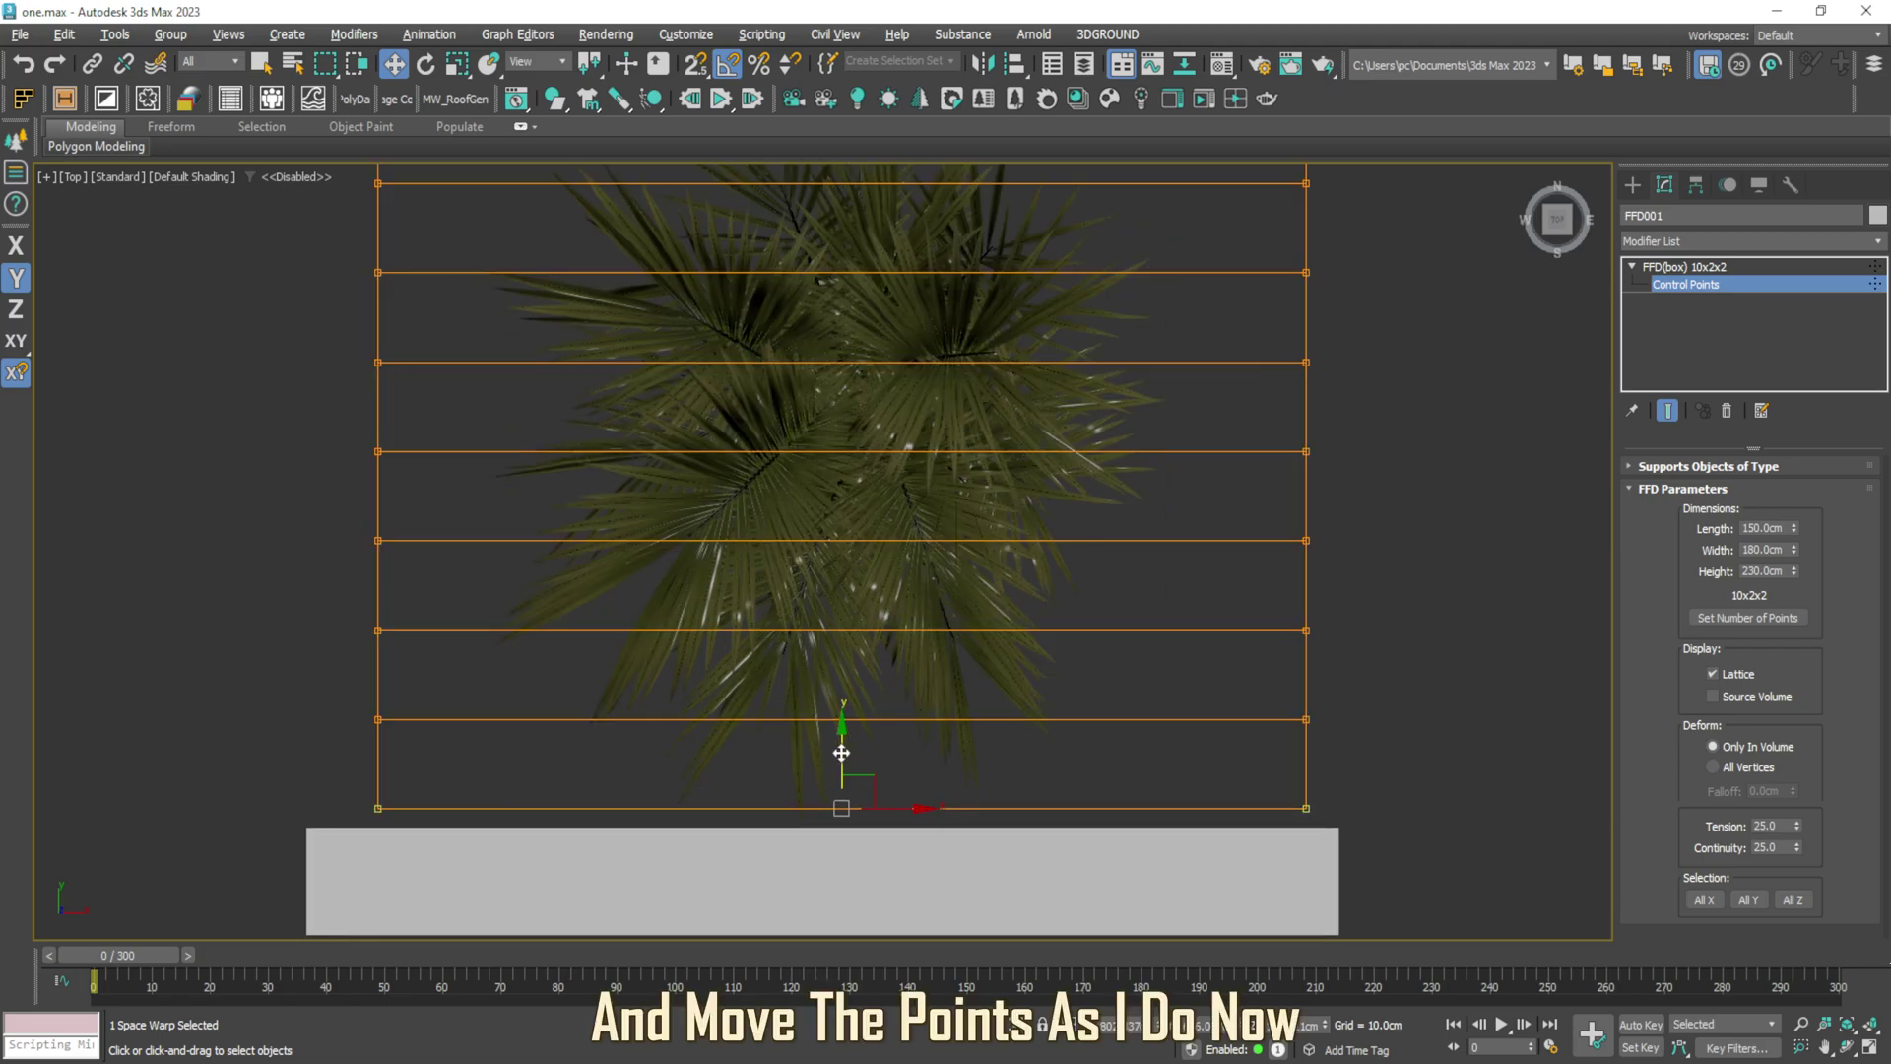
pyautogui.moveTo(841, 751); pyautogui.dragTo(843, 680)
pyautogui.scroll(6, 360, 734)
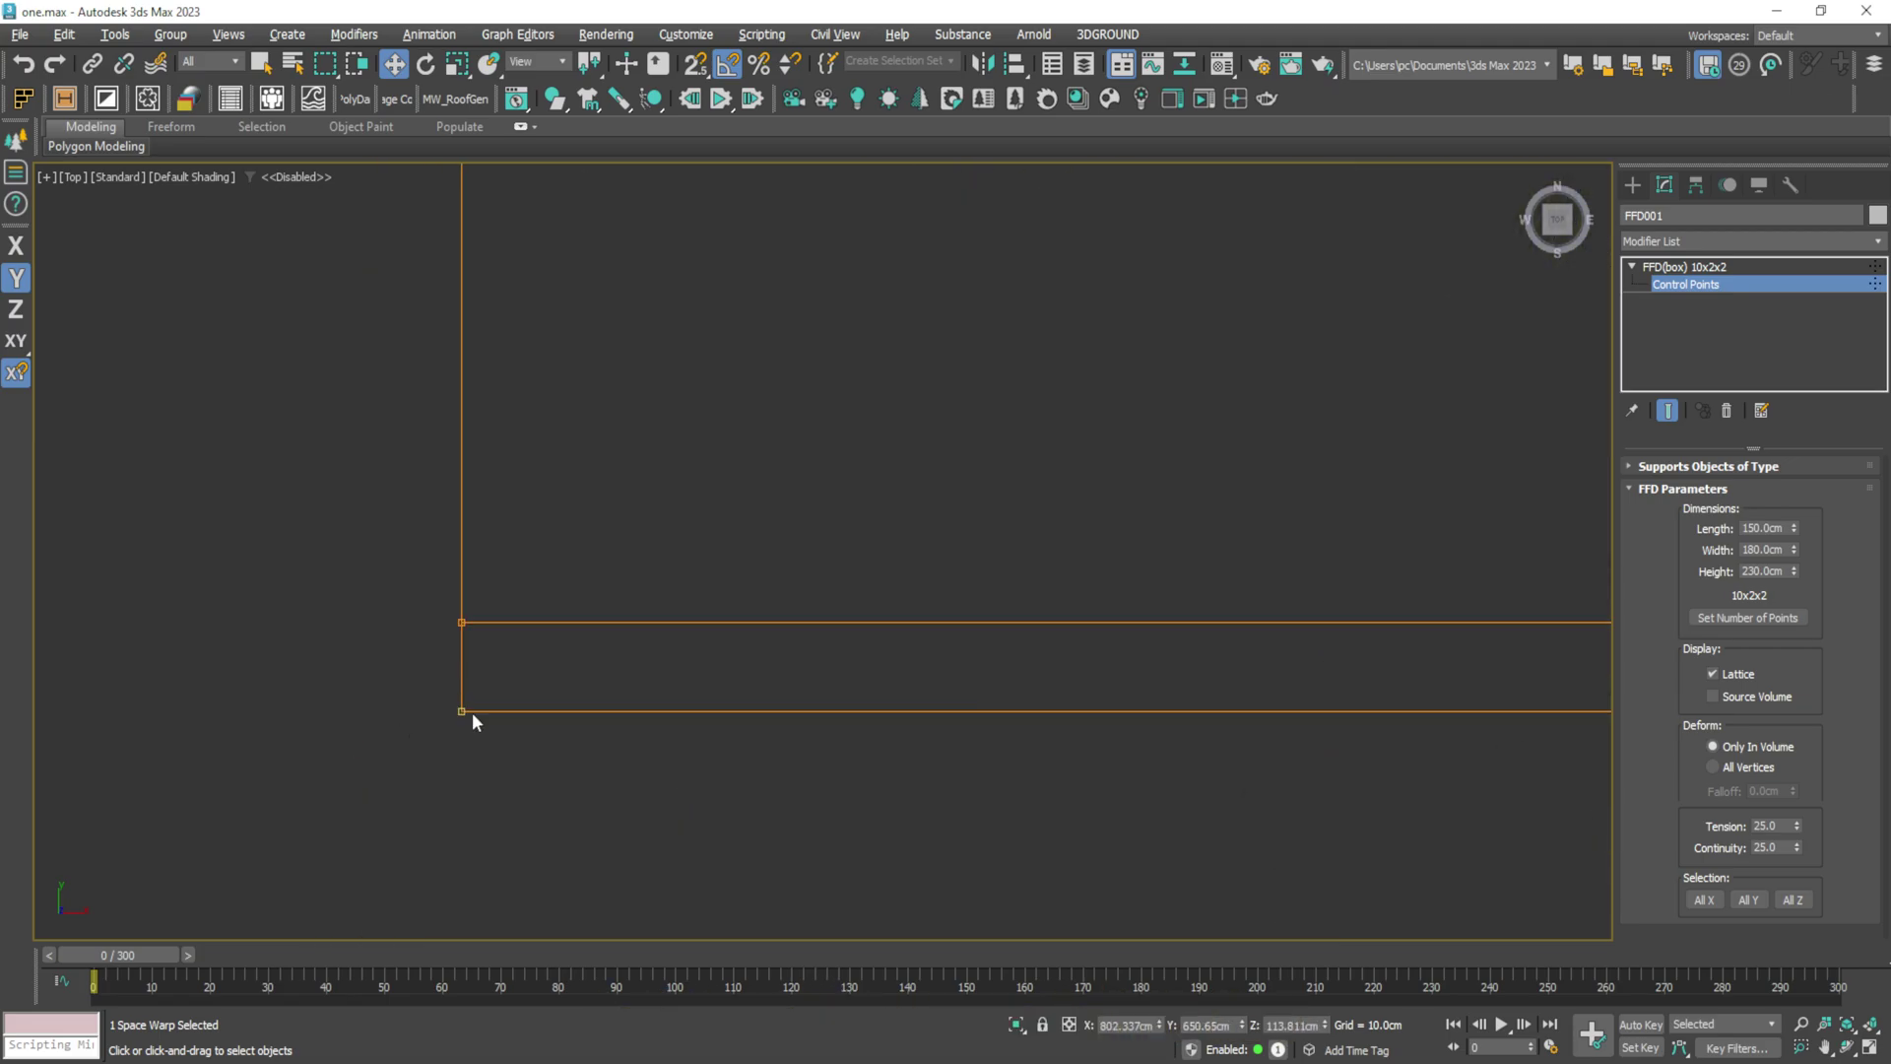
pyautogui.moveTo(464, 709); pyautogui.dragTo(469, 633)
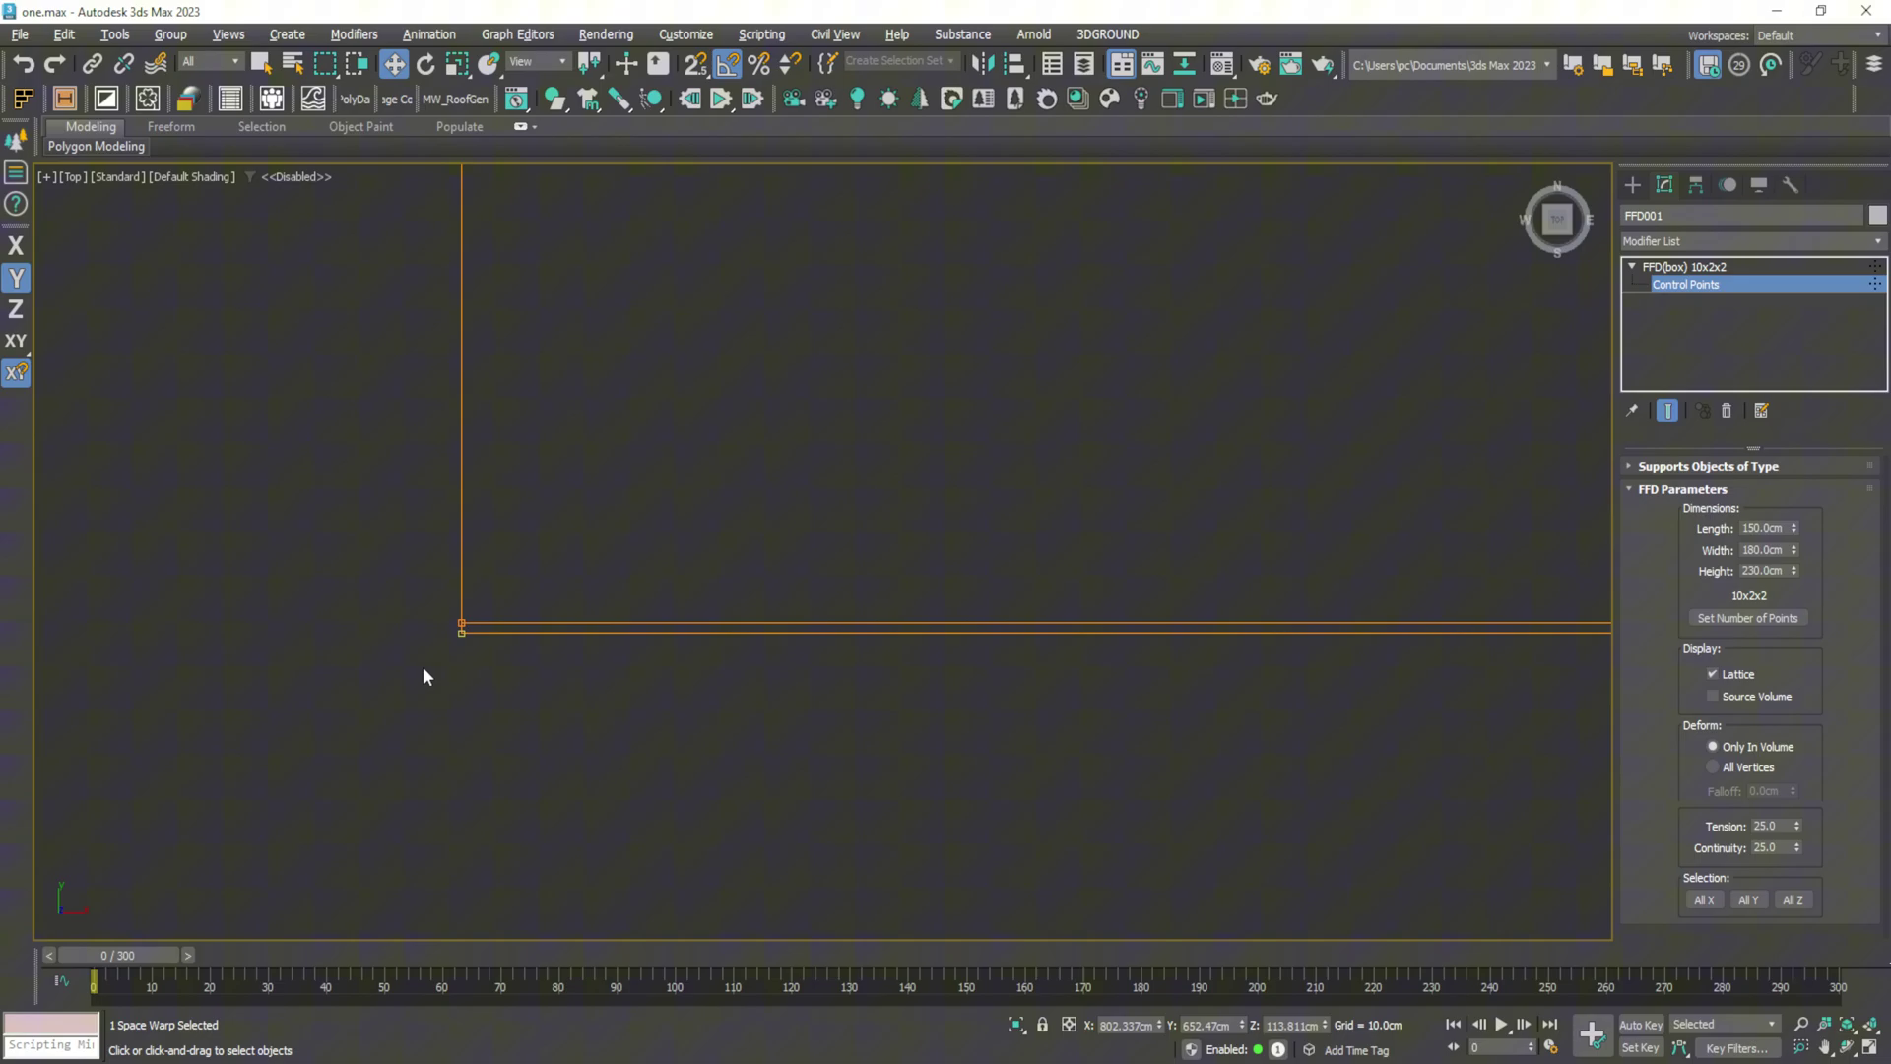
pyautogui.scroll(-7, 392, 668)
# Move the two rows of control points nearest the wall together along Y onto the third lattice row
pyautogui.scroll(2, 1050, 679)
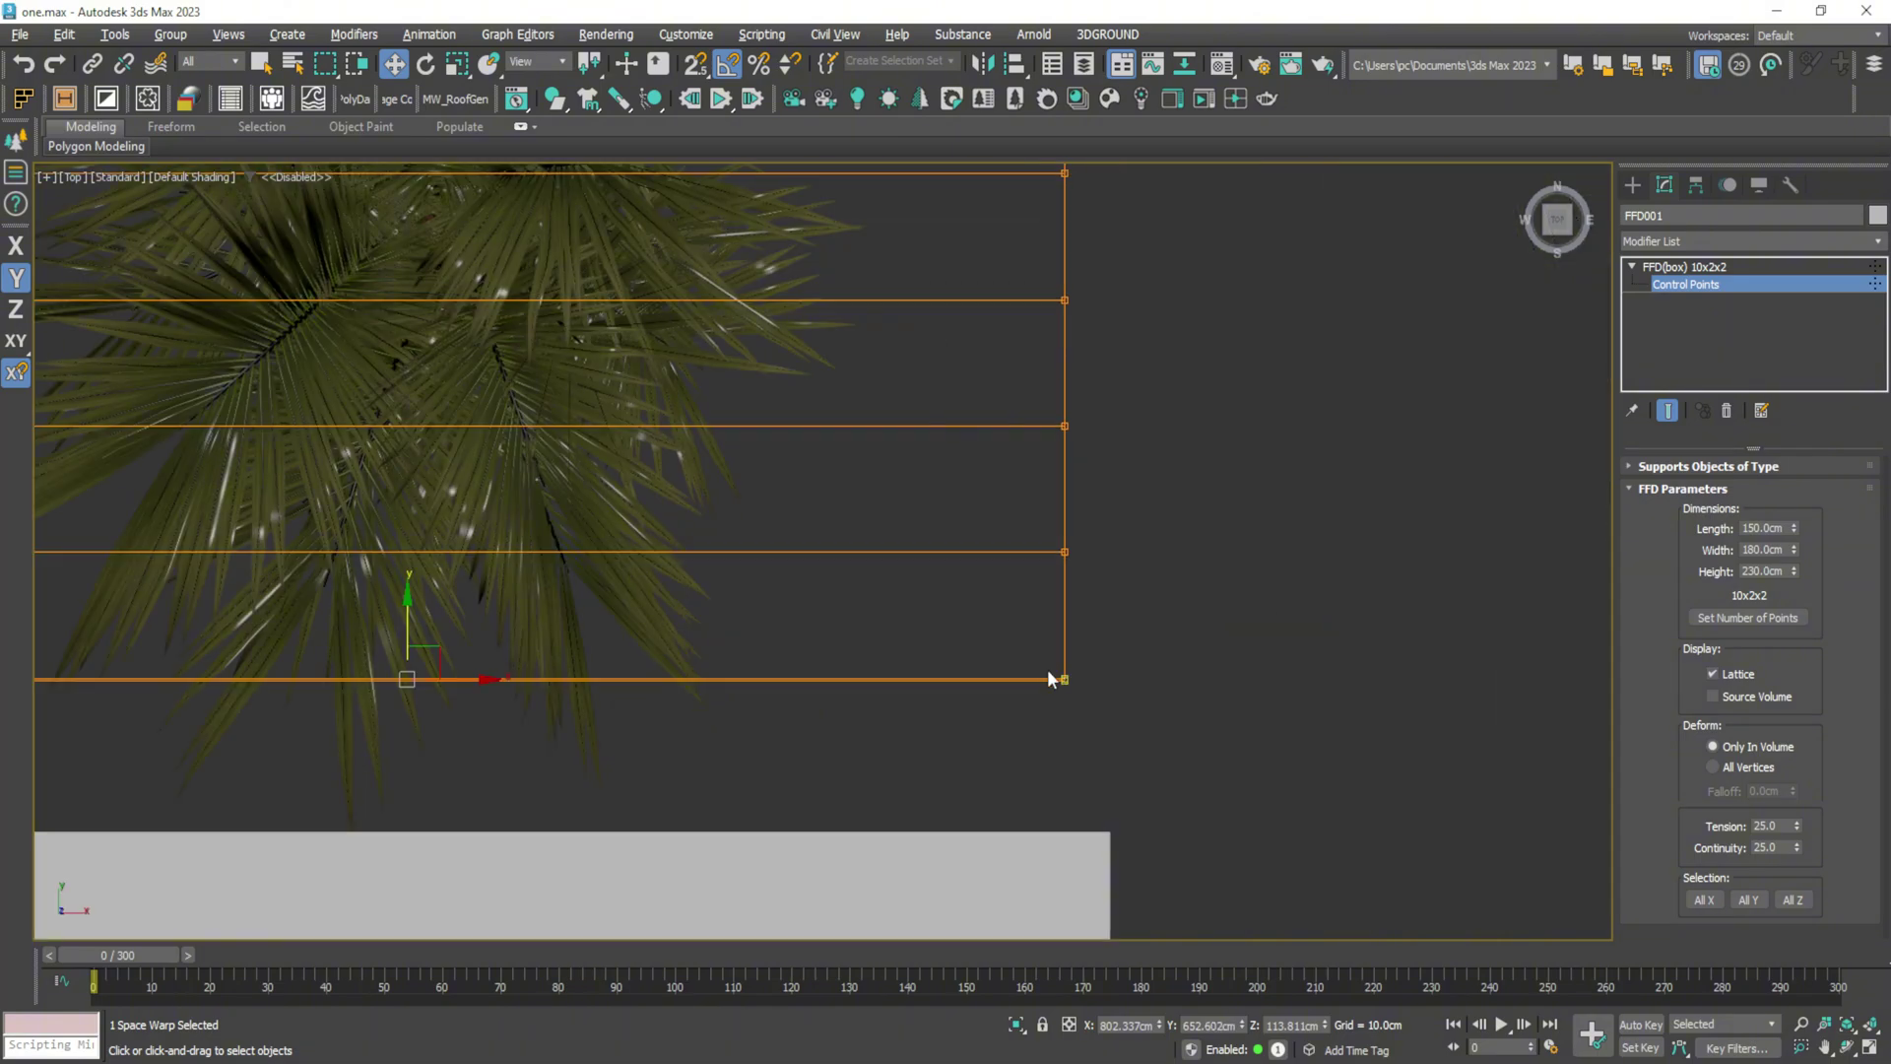
pyautogui.scroll(3, 1050, 679)
pyautogui.moveTo(1081, 689); pyautogui.dragTo(1134, 445)
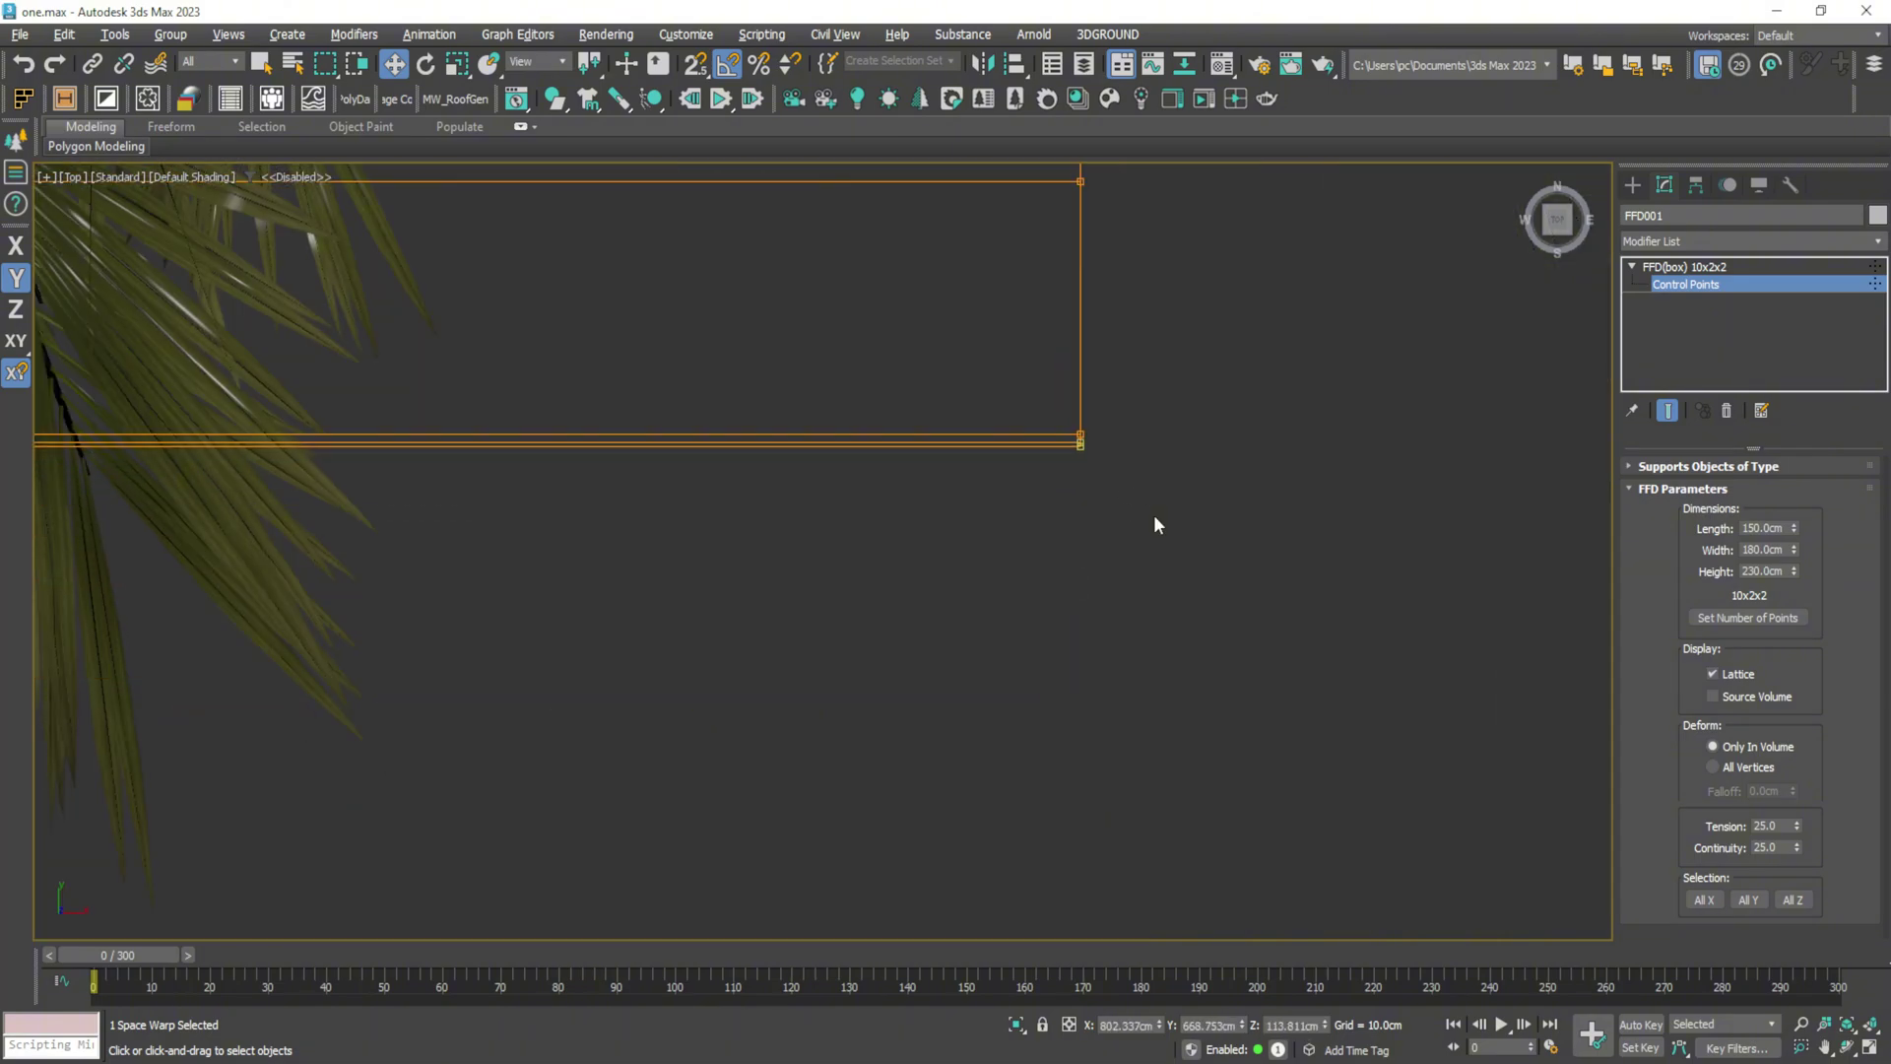
pyautogui.scroll(-6, 1154, 524)
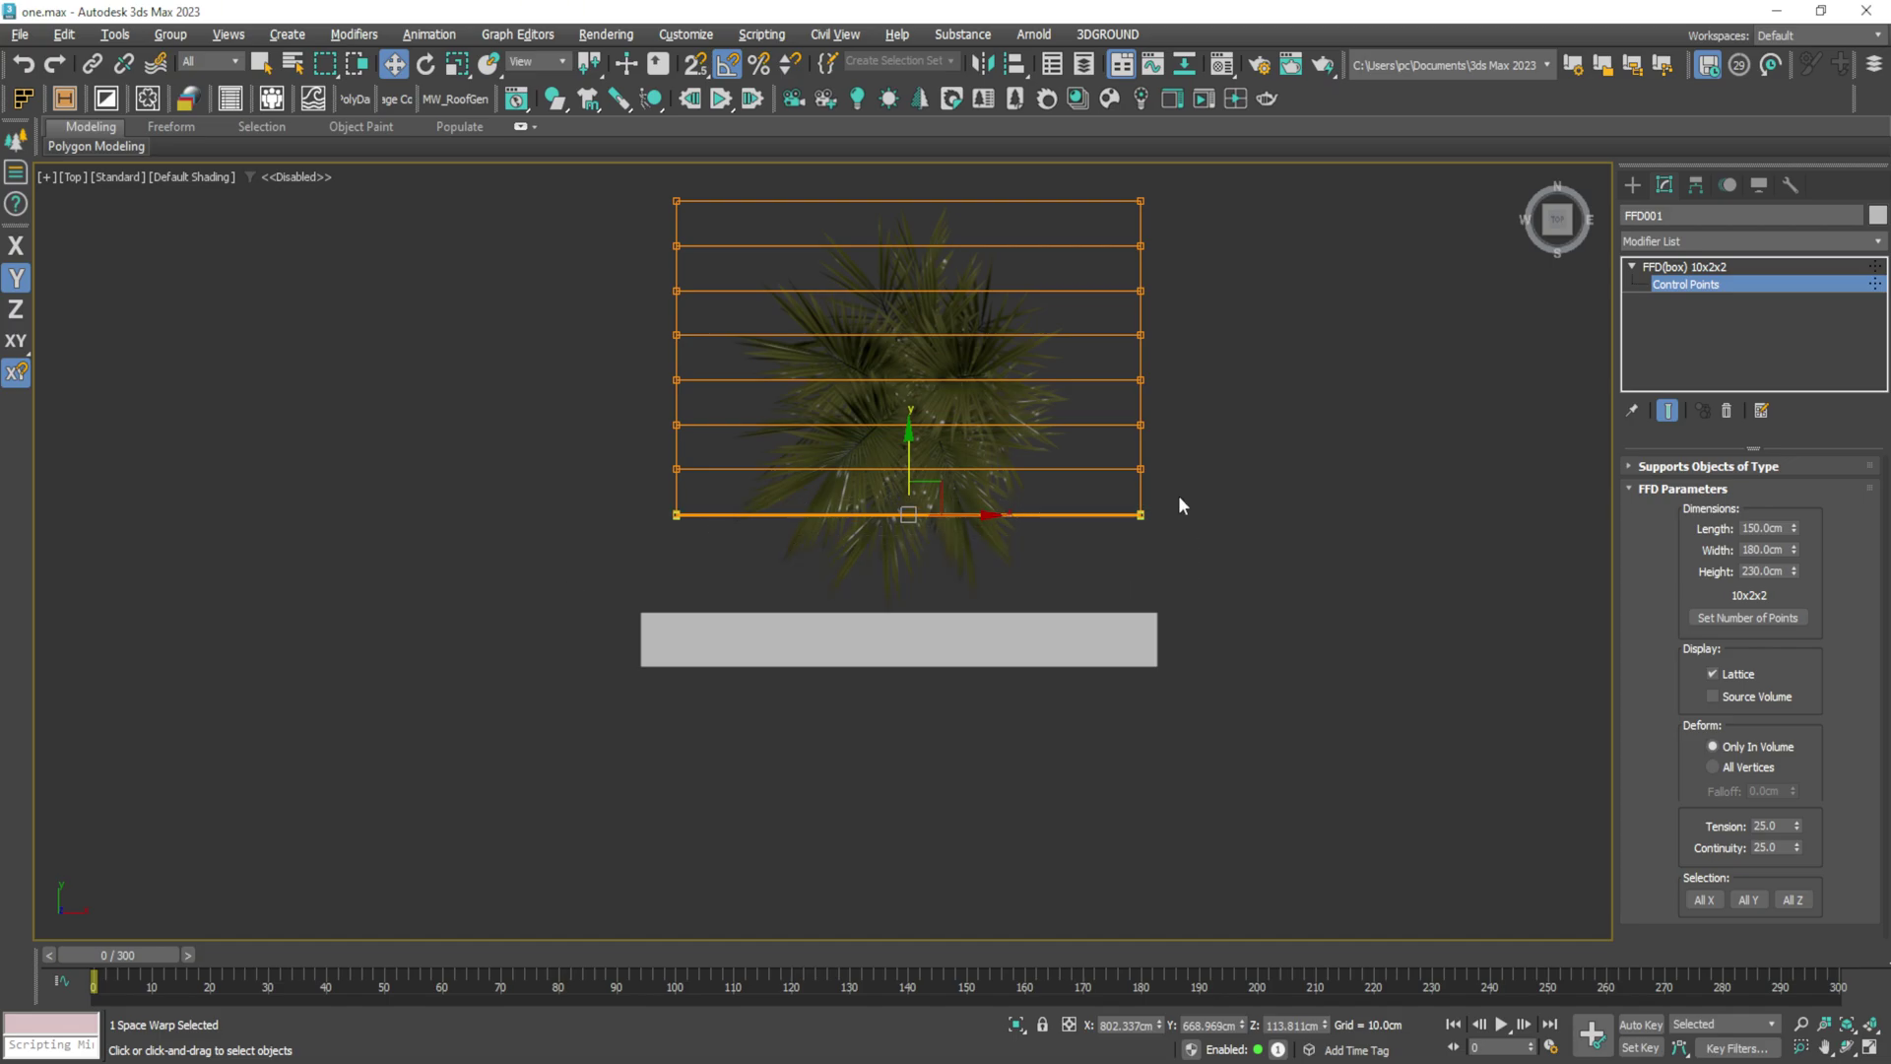
# Move the three gathered rows of control points along Y, away from the wall, up to the fourth lattice row
pyautogui.scroll(6, 1119, 532)
pyautogui.moveTo(1102, 535); pyautogui.dragTo(1137, 366)
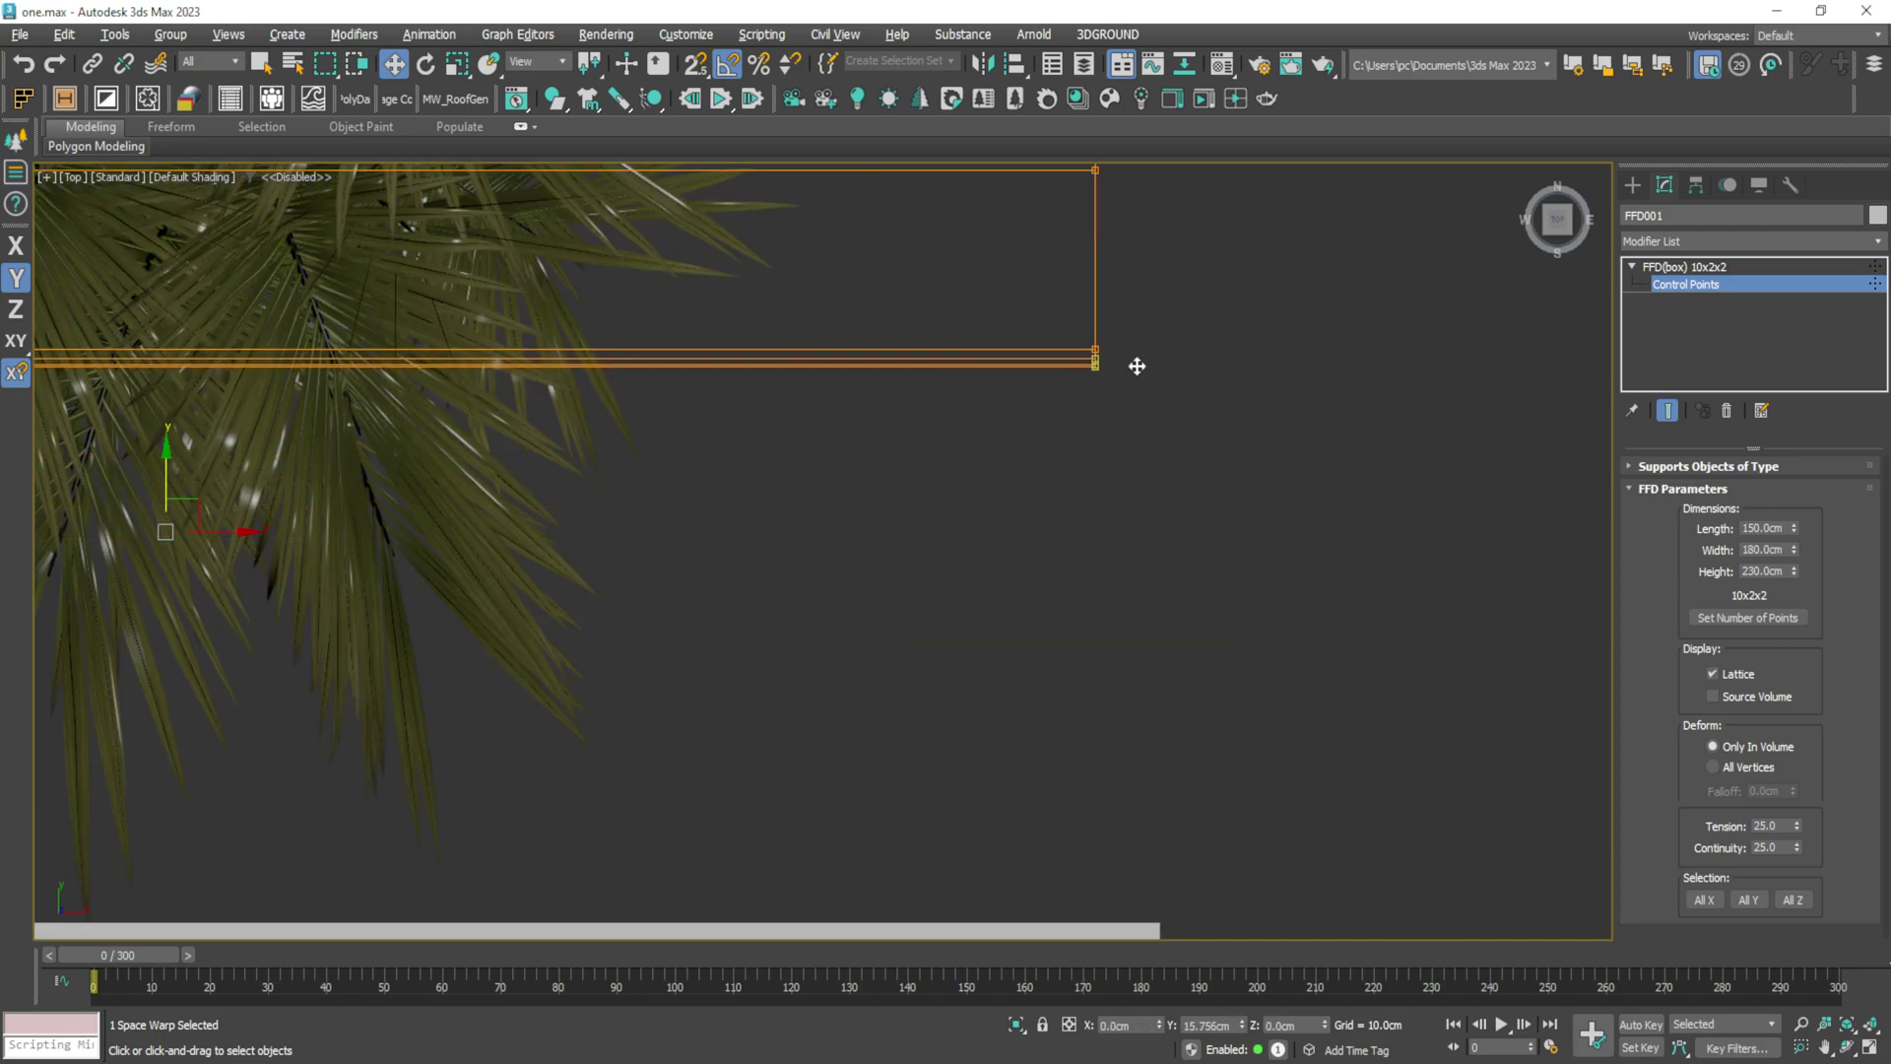
pyautogui.scroll(-4, 1195, 451)
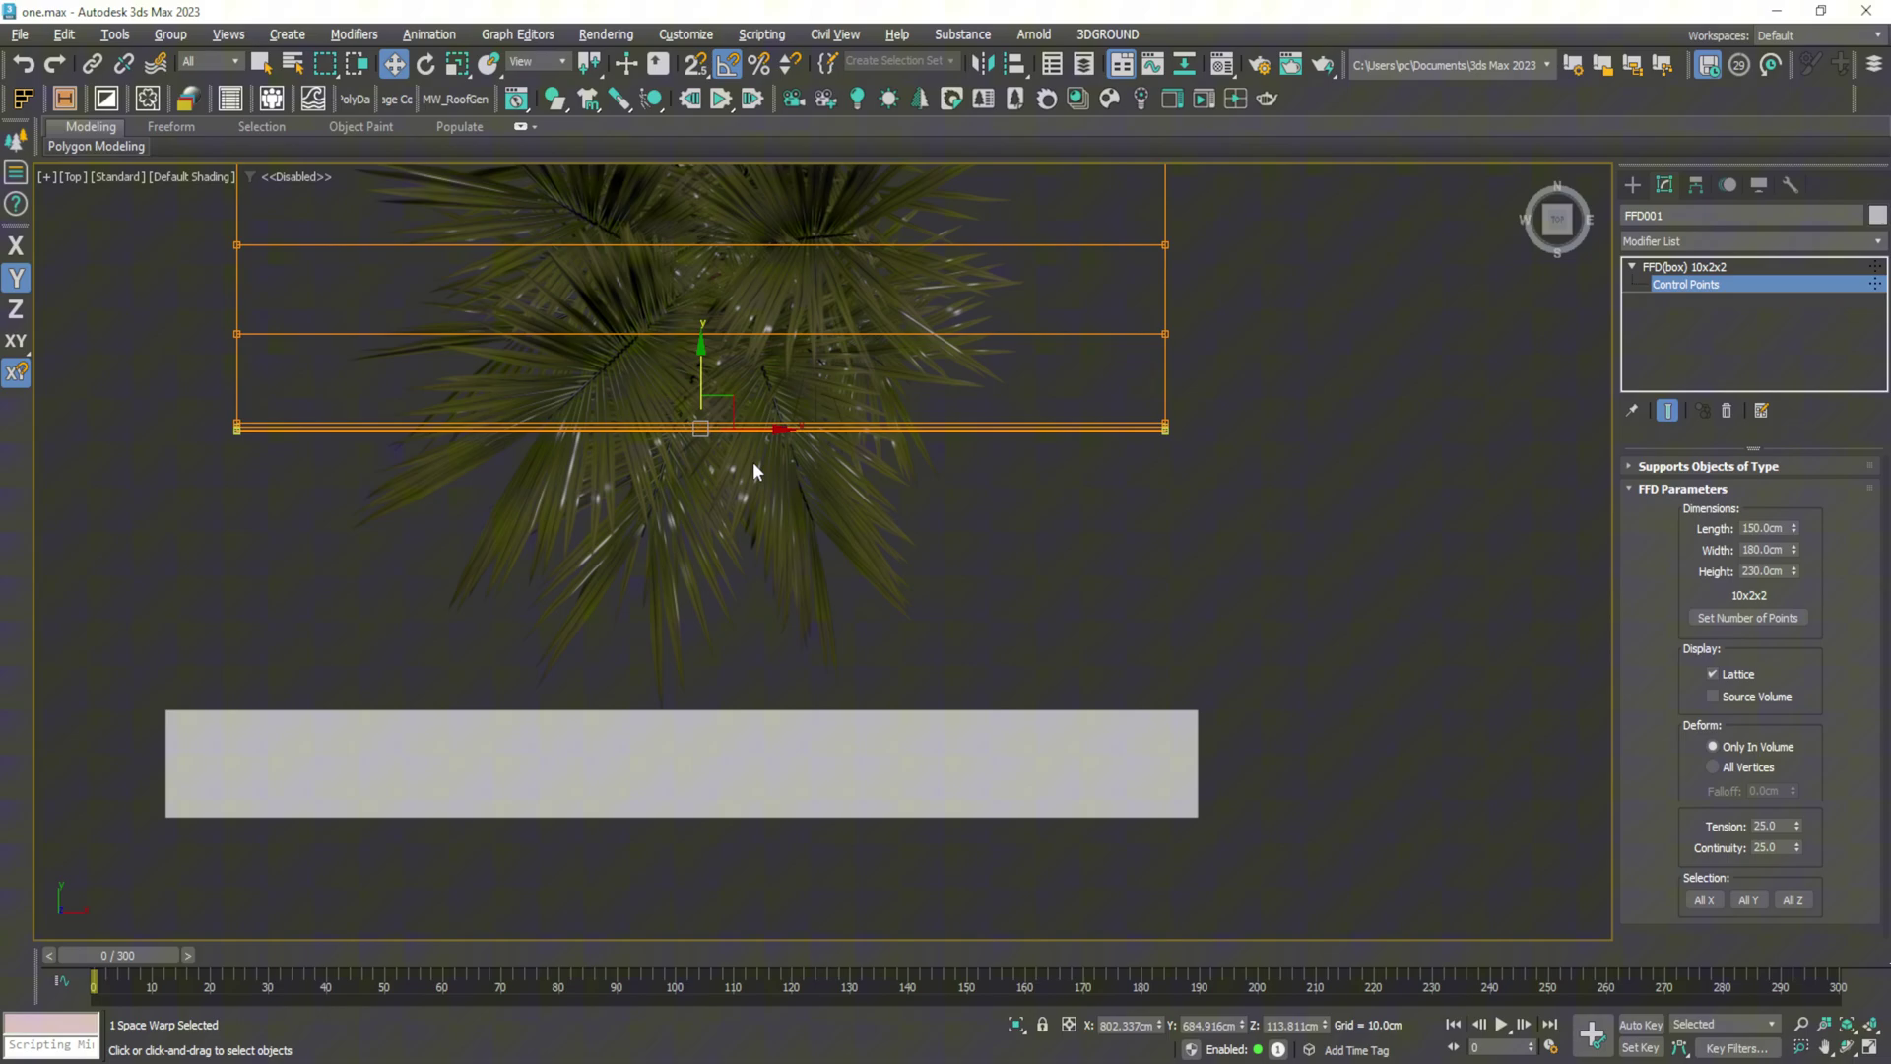
# Flatten the gathered control points along Y by scaling and align them exactly with the fourth lattice row
pyautogui.press('r')
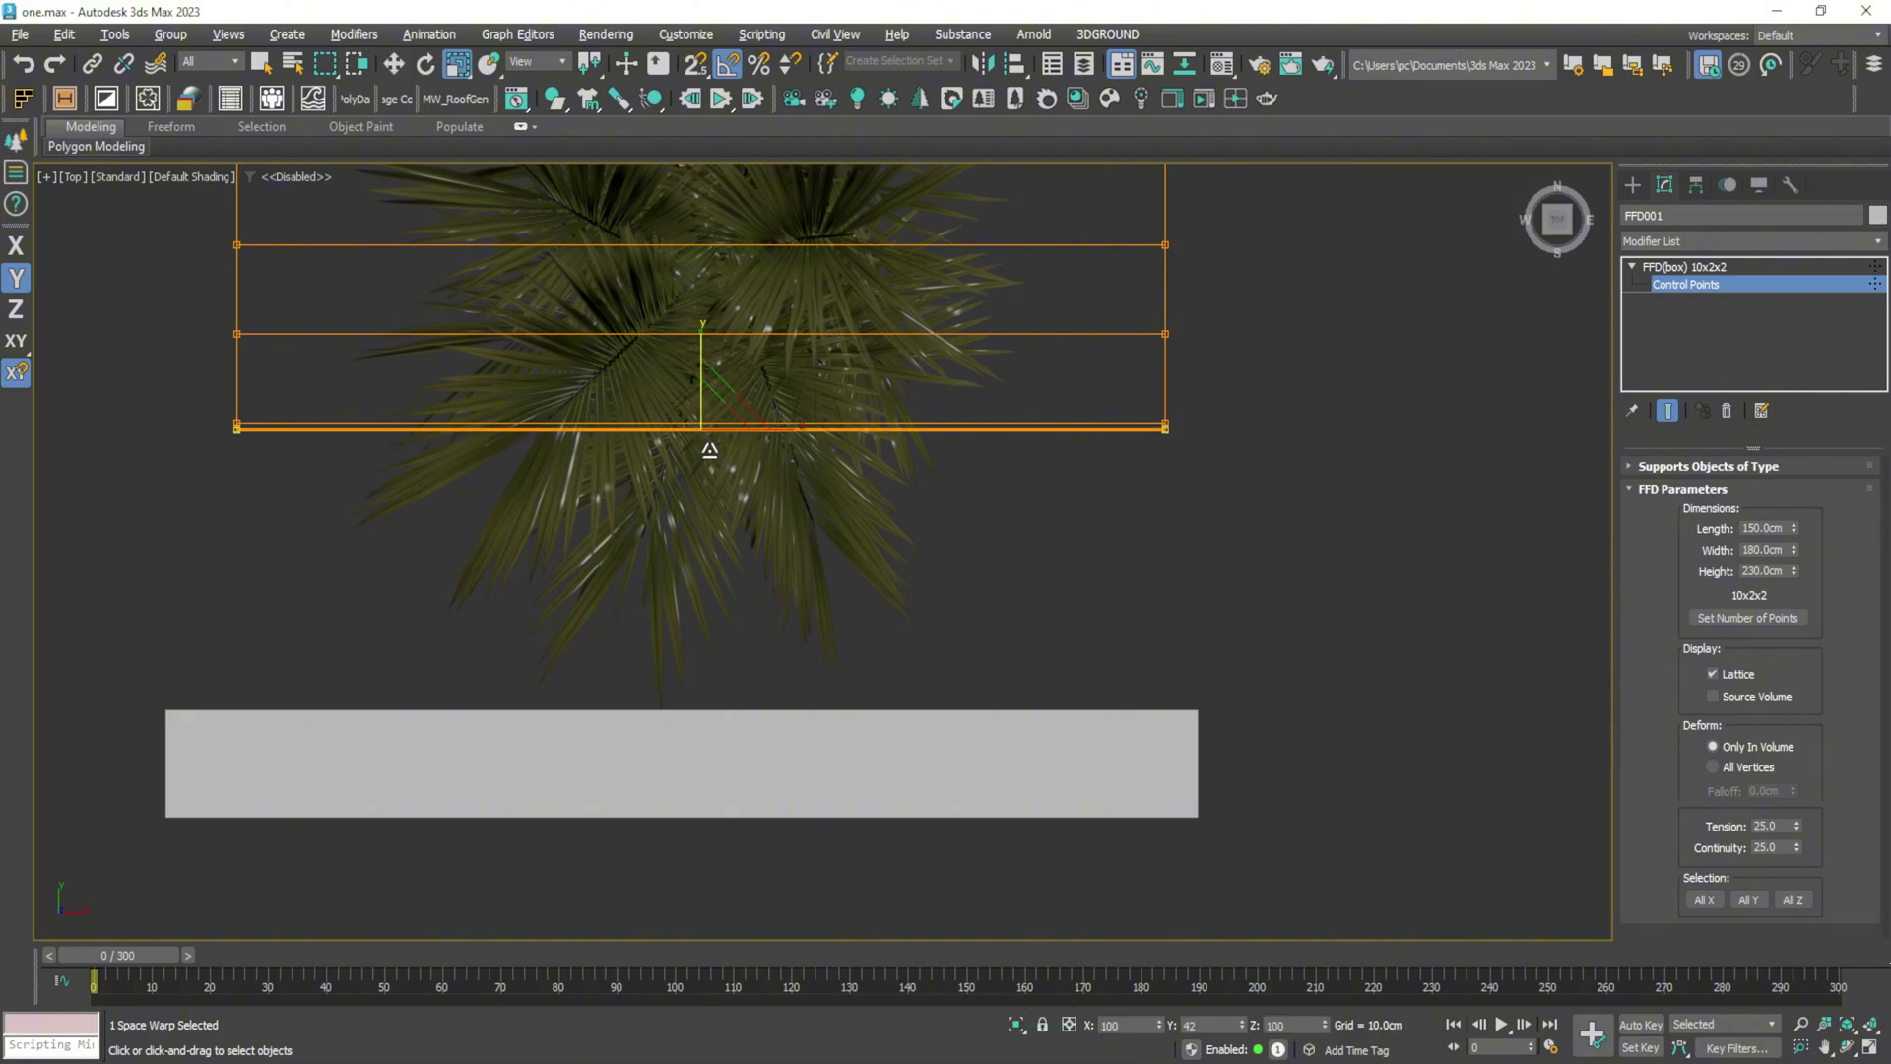
pyautogui.press('w')
pyautogui.scroll(8, 1168, 425)
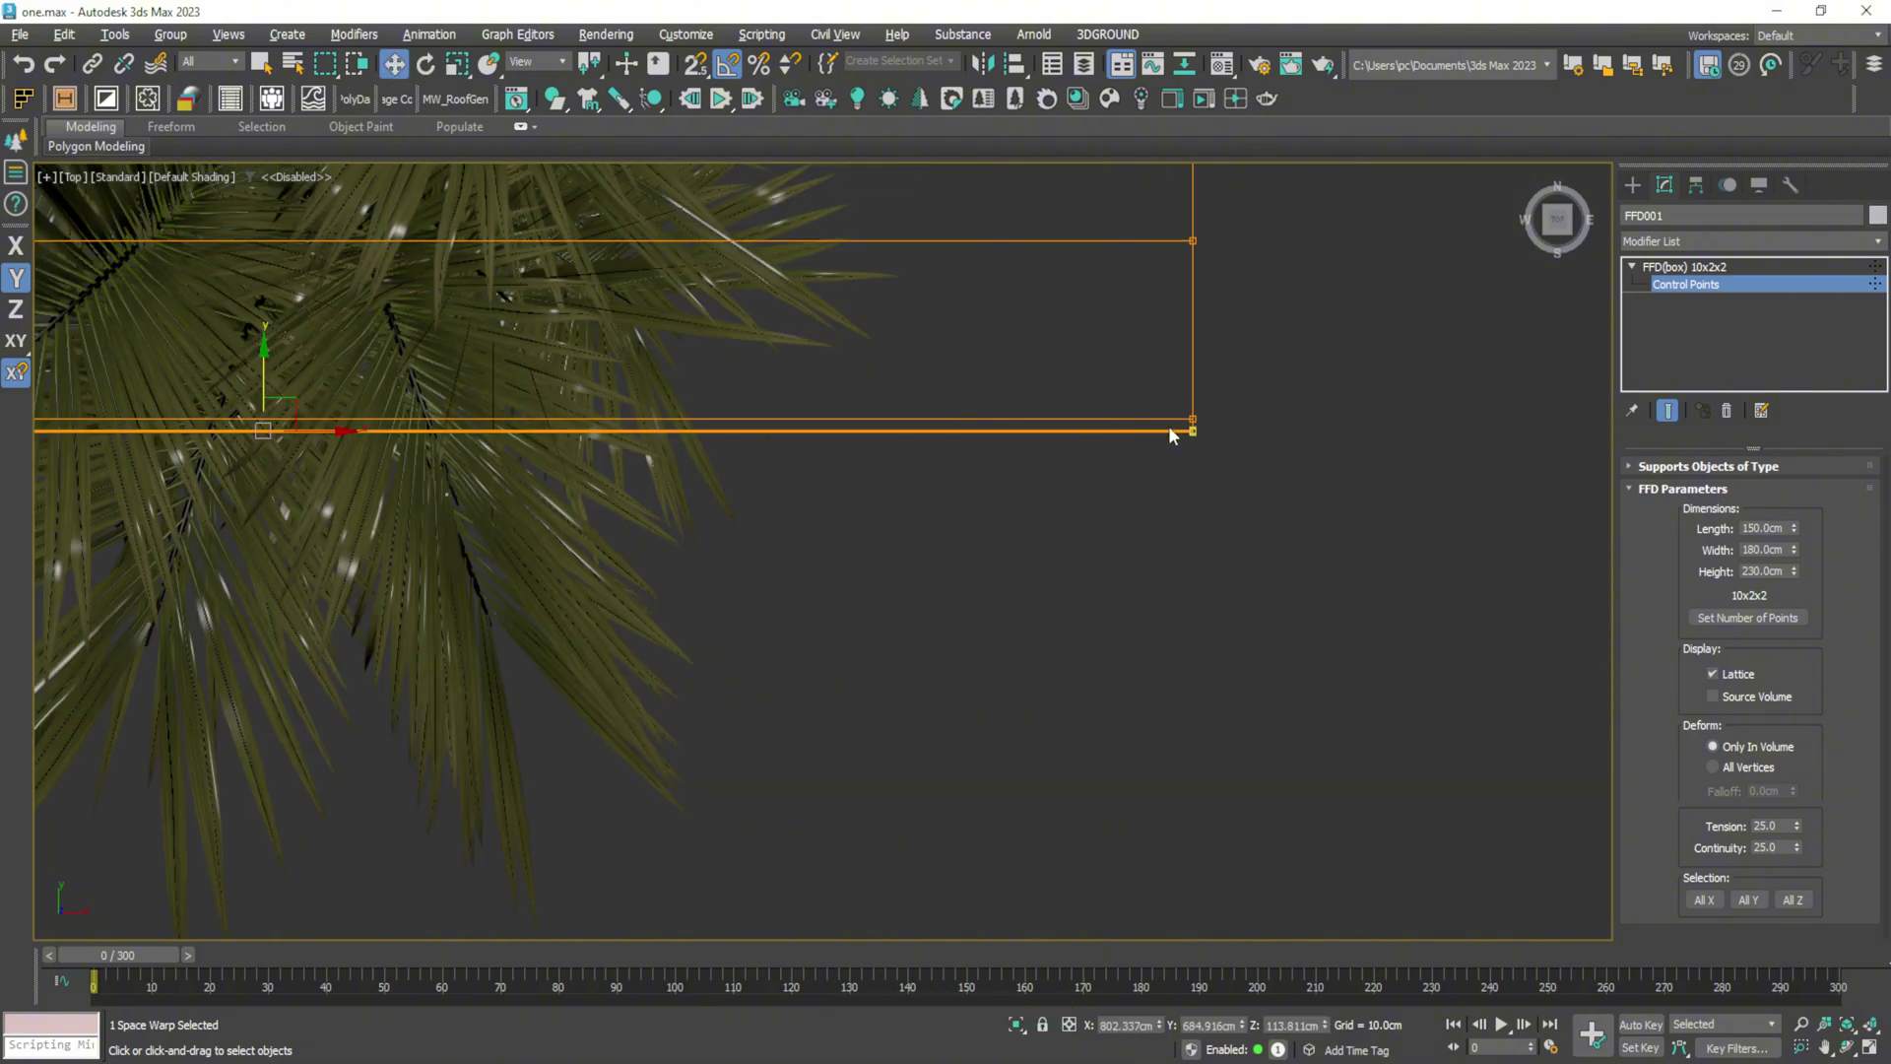
pyautogui.moveTo(1186, 414); pyautogui.dragTo(1192, 412)
pyautogui.scroll(-8, 1192, 412)
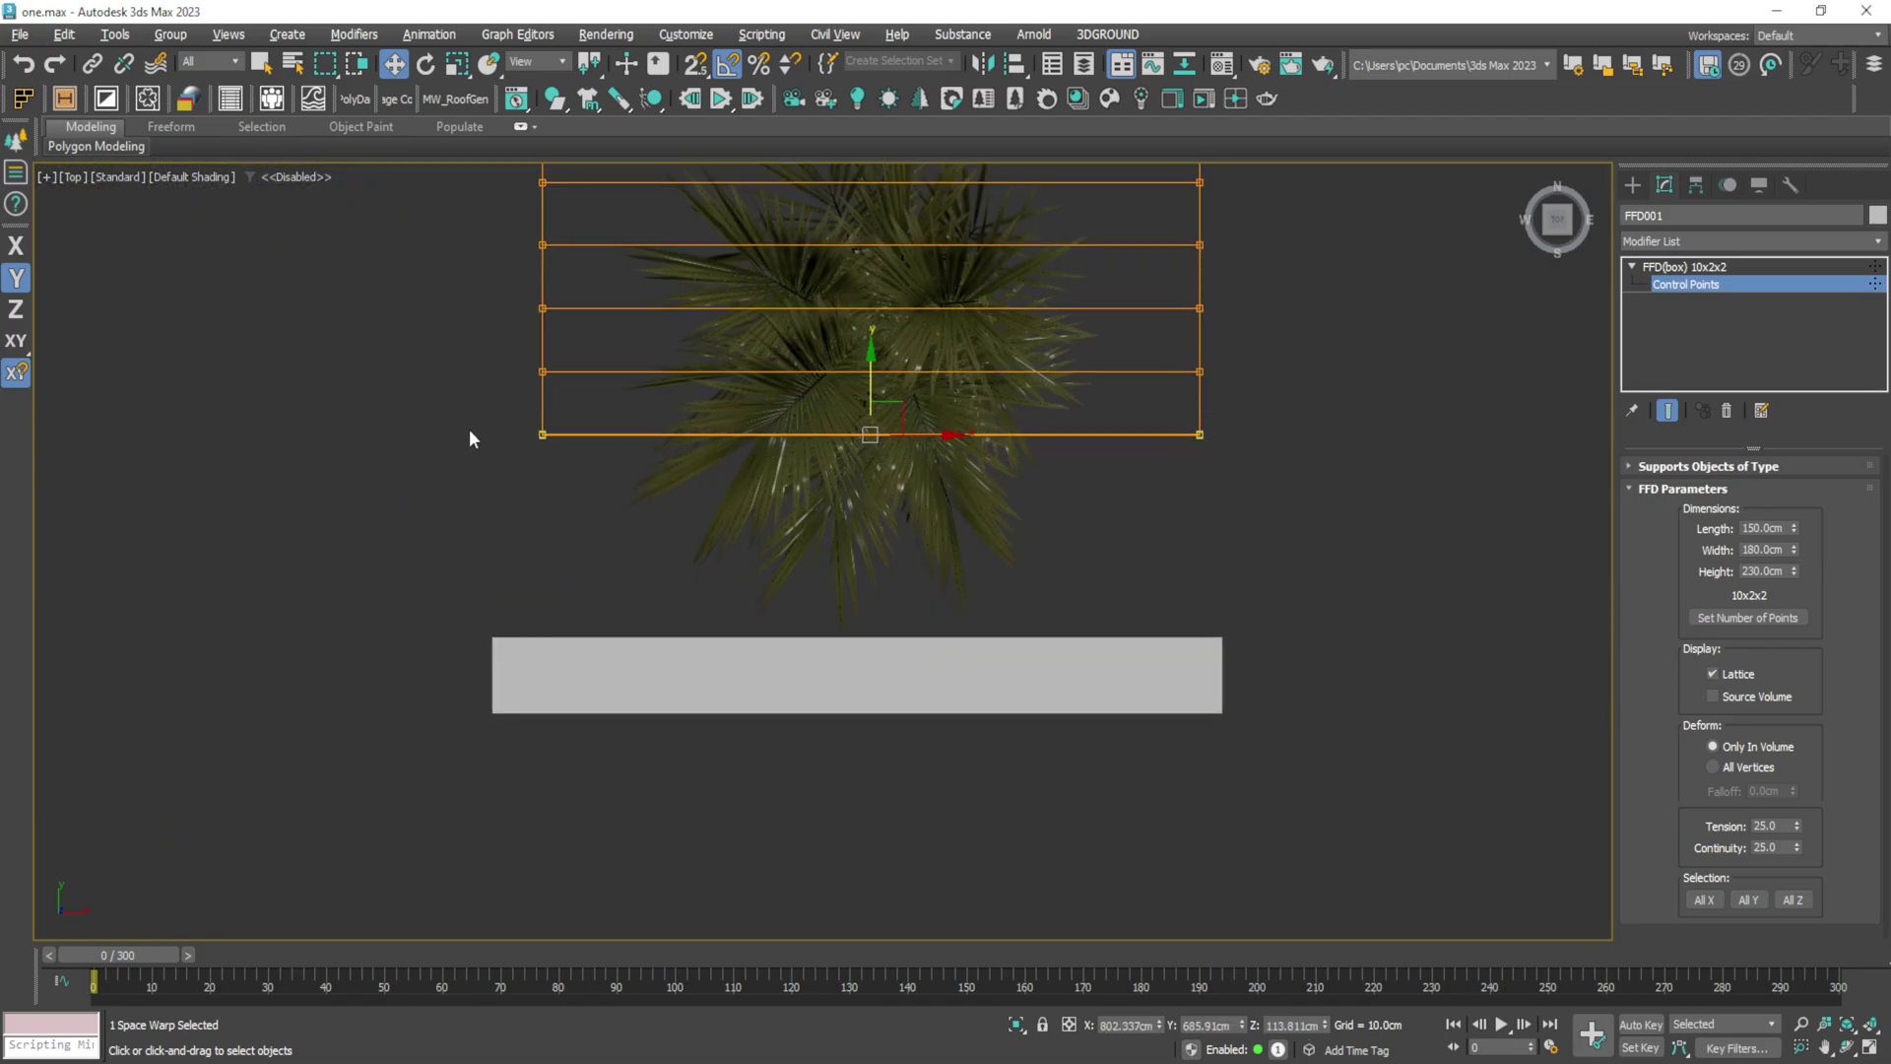
# Scale the gathered lattice control points along Y once more so their rows lie flat on each other
pyautogui.press('r')
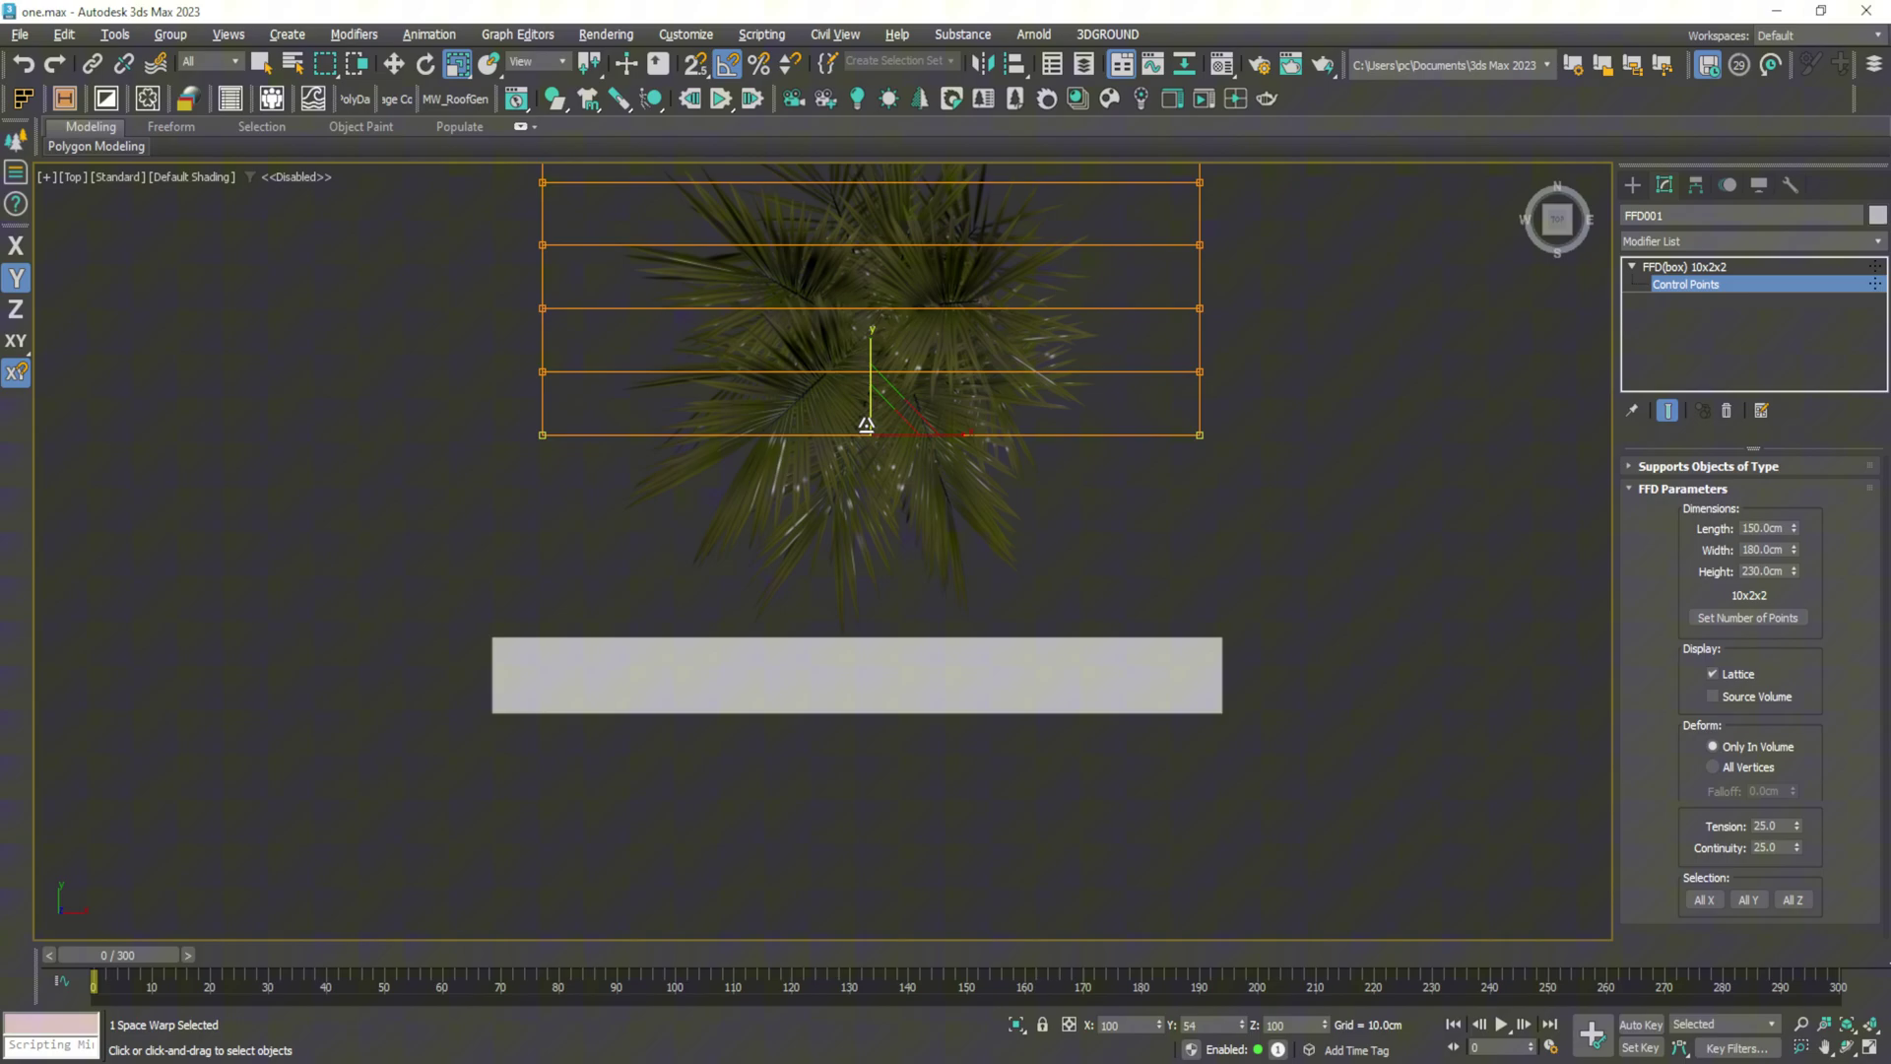
pyautogui.press('w')
pyautogui.scroll(-3, 1054, 564)
pyautogui.moveTo(1092, 474); pyautogui.dragTo(1035, 549, button='middle')
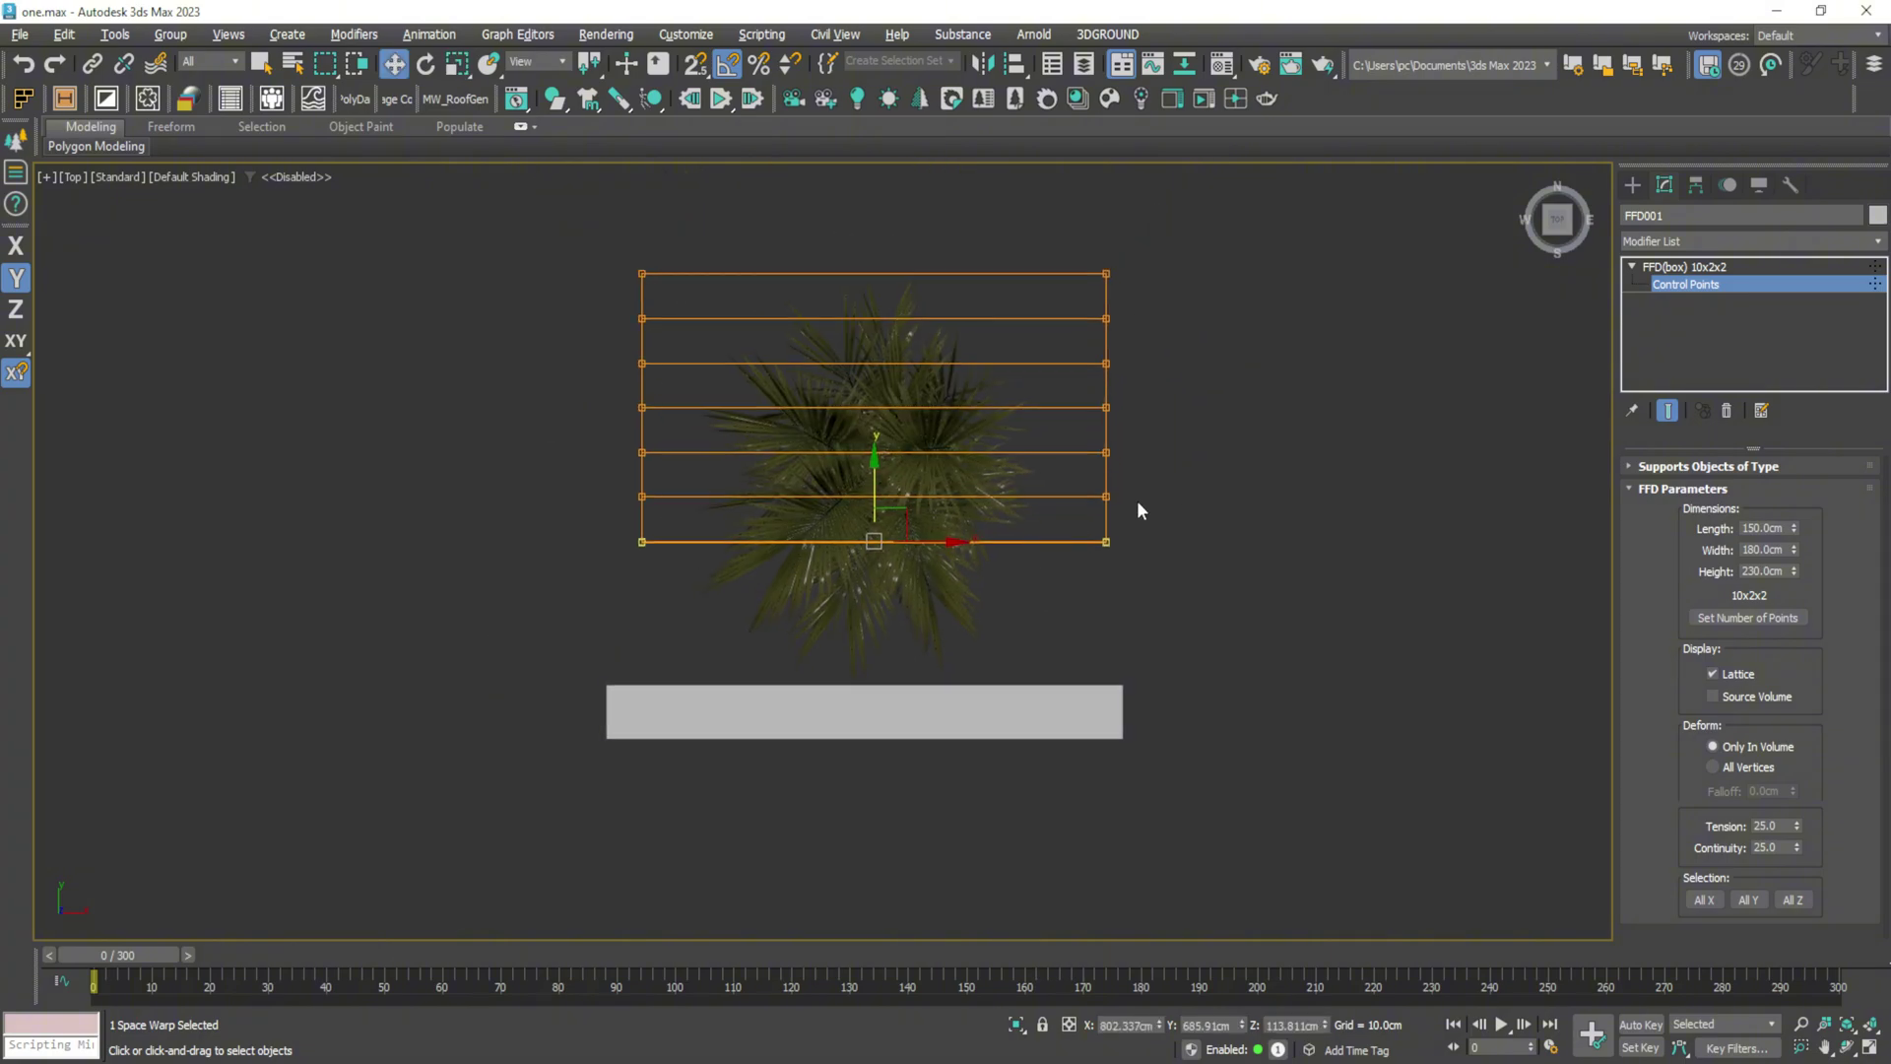
# Select the plant group and bind it to the FFD space warp
pyautogui.click(1632, 184)
pyautogui.click(943, 430)
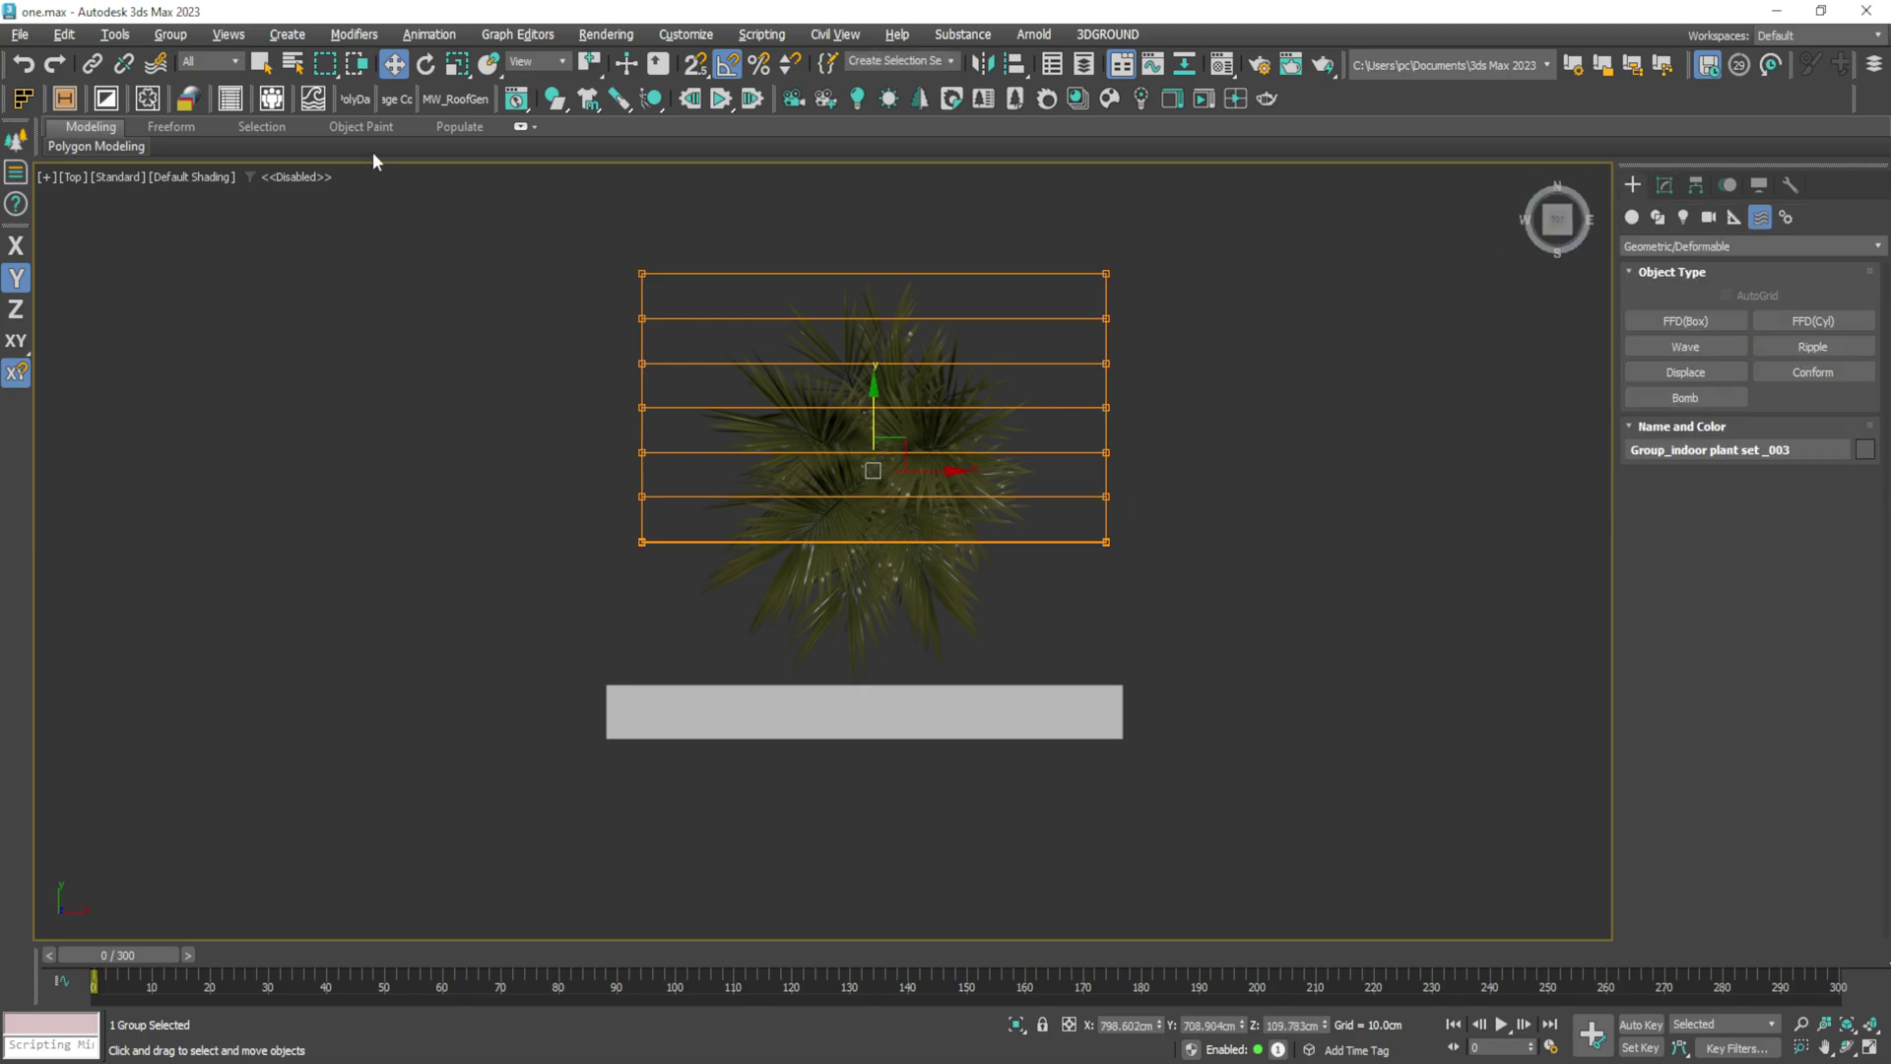
pyautogui.click(156, 64)
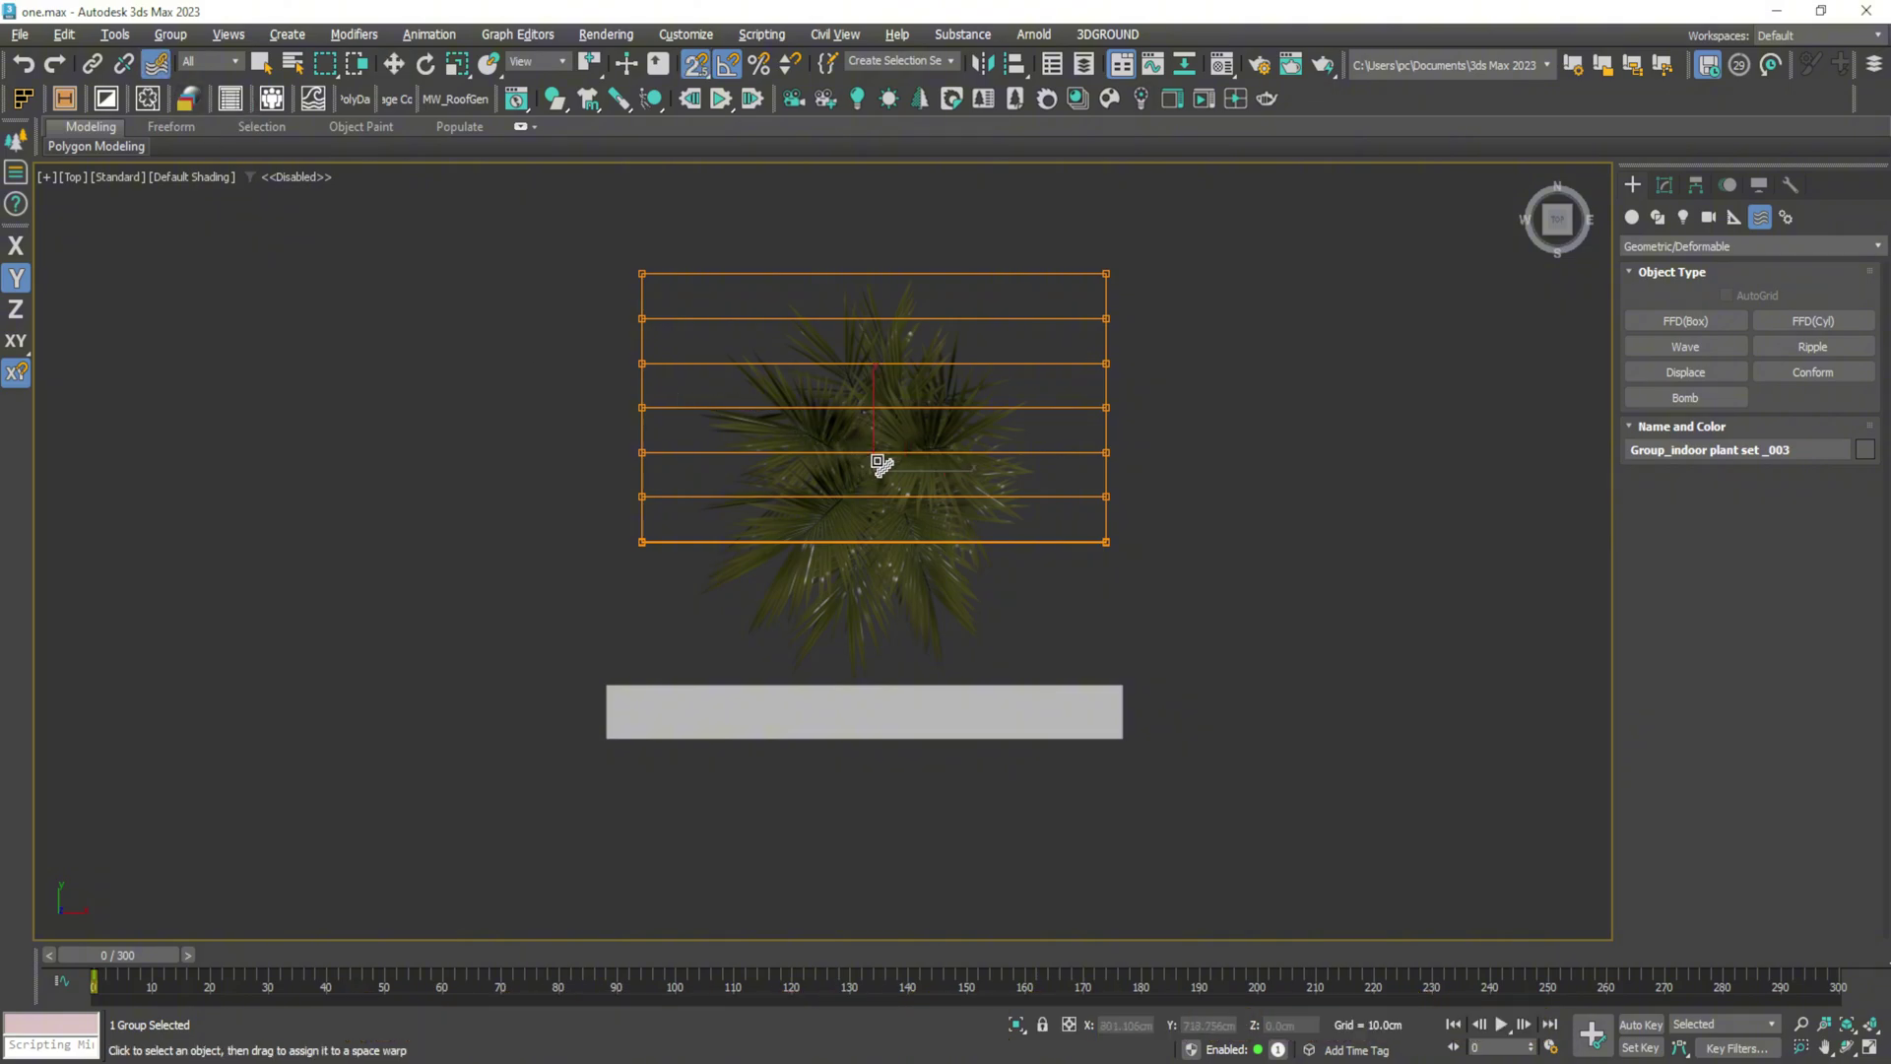
pyautogui.moveTo(1110, 283); pyautogui.dragTo(1108, 277)
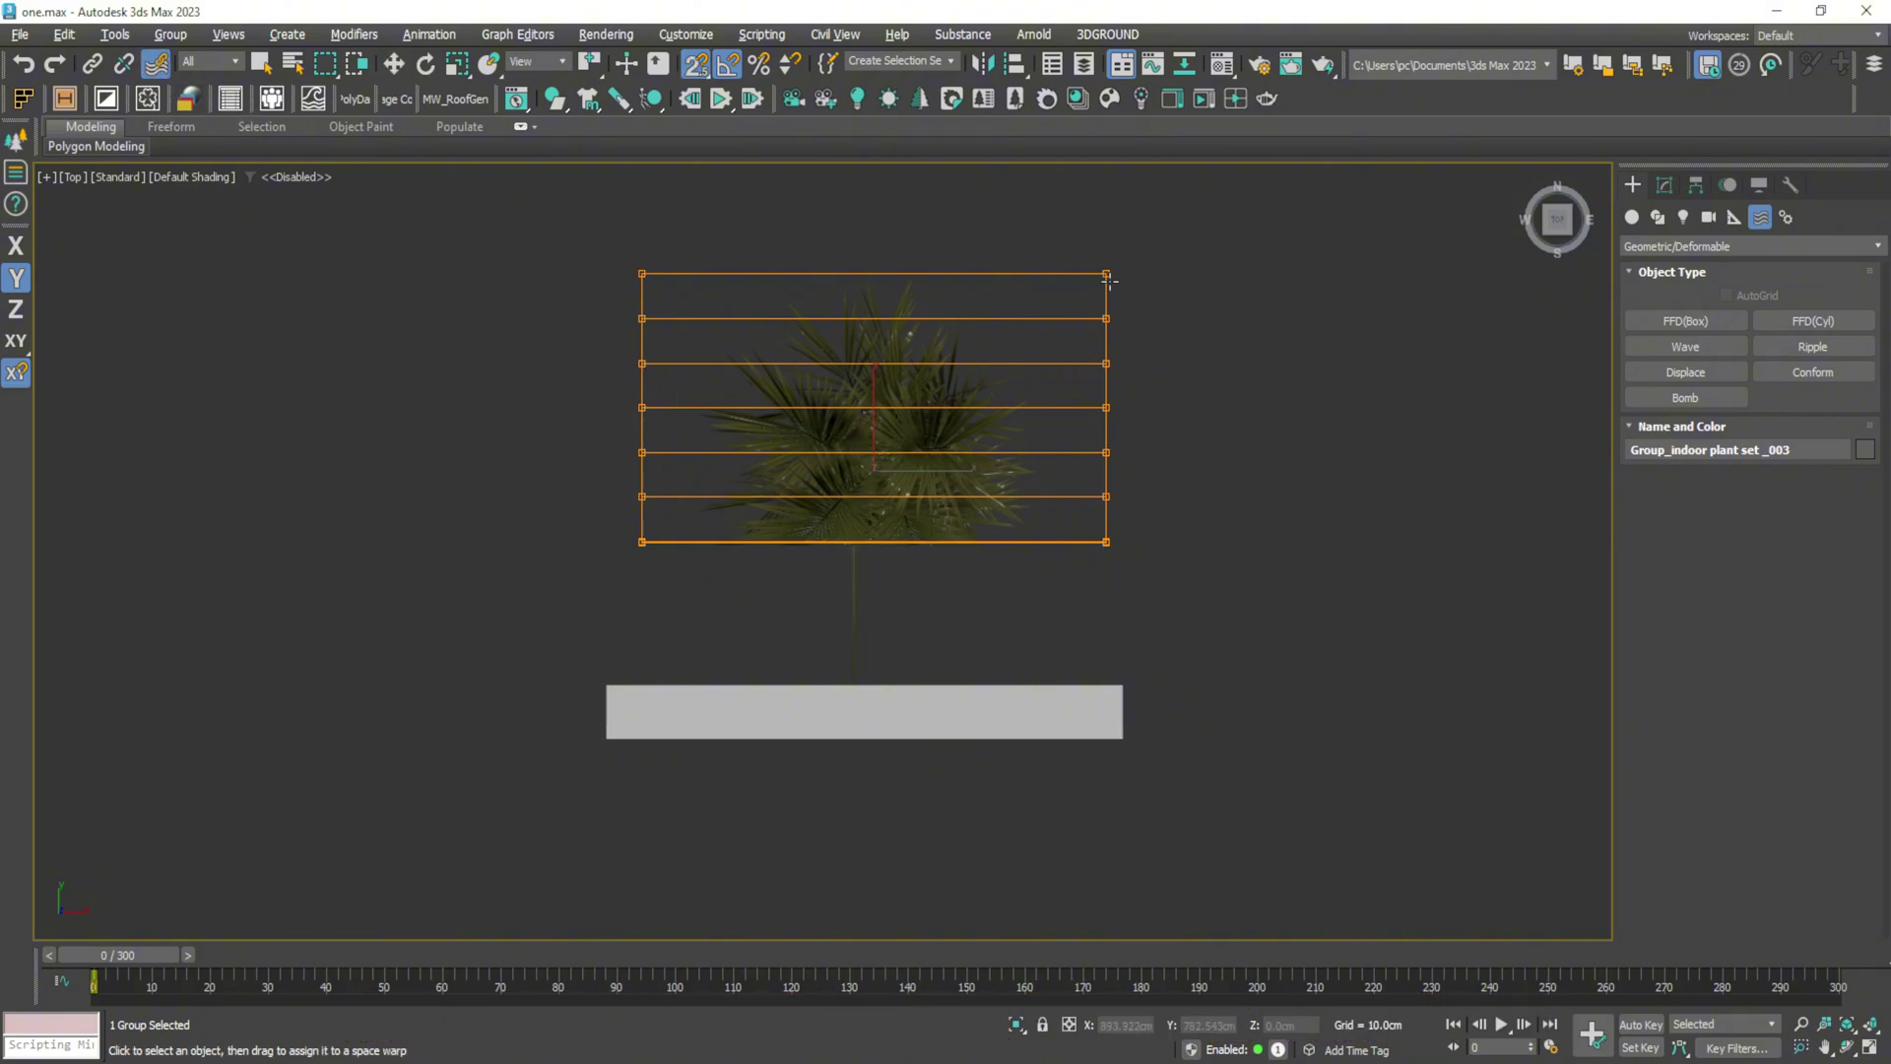
# Turn off snapping and move the FFD space warp along Y until its flattened edge meets the wall's face
pyautogui.click(1108, 359)
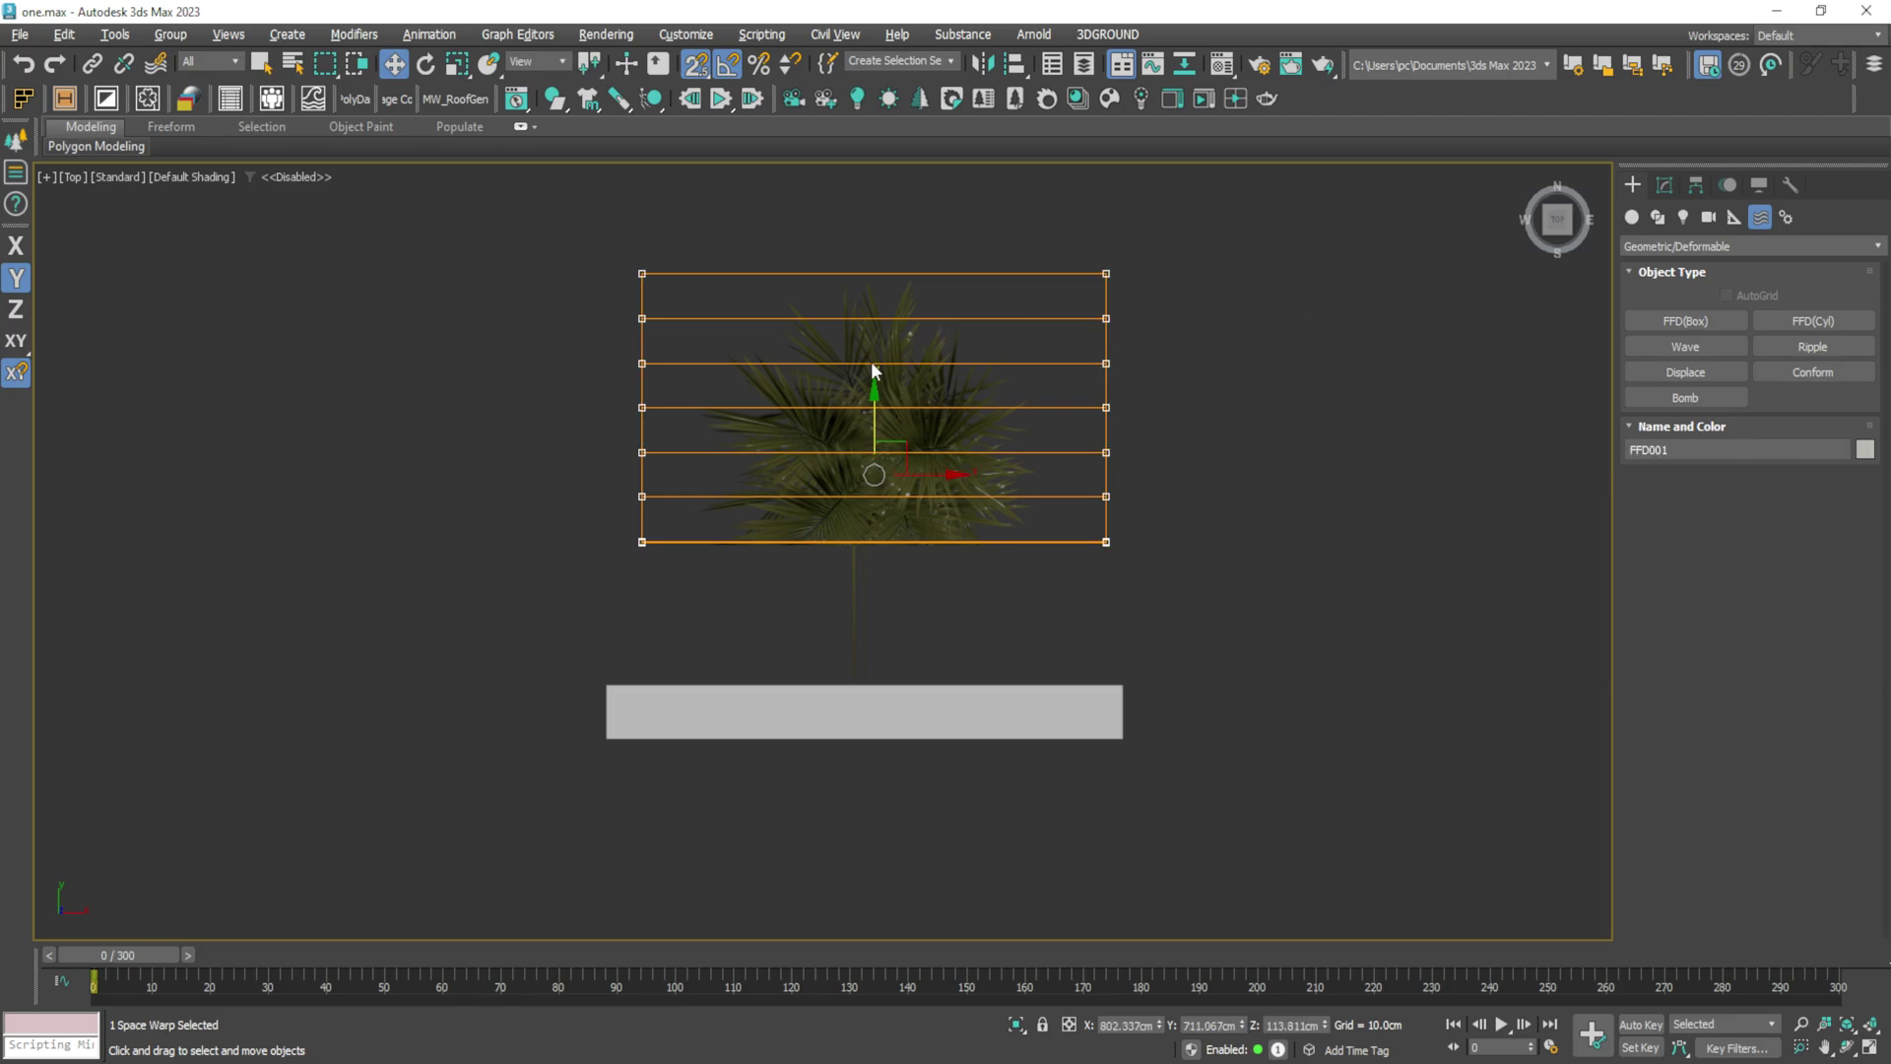
pyautogui.press('s')
pyautogui.press('a')
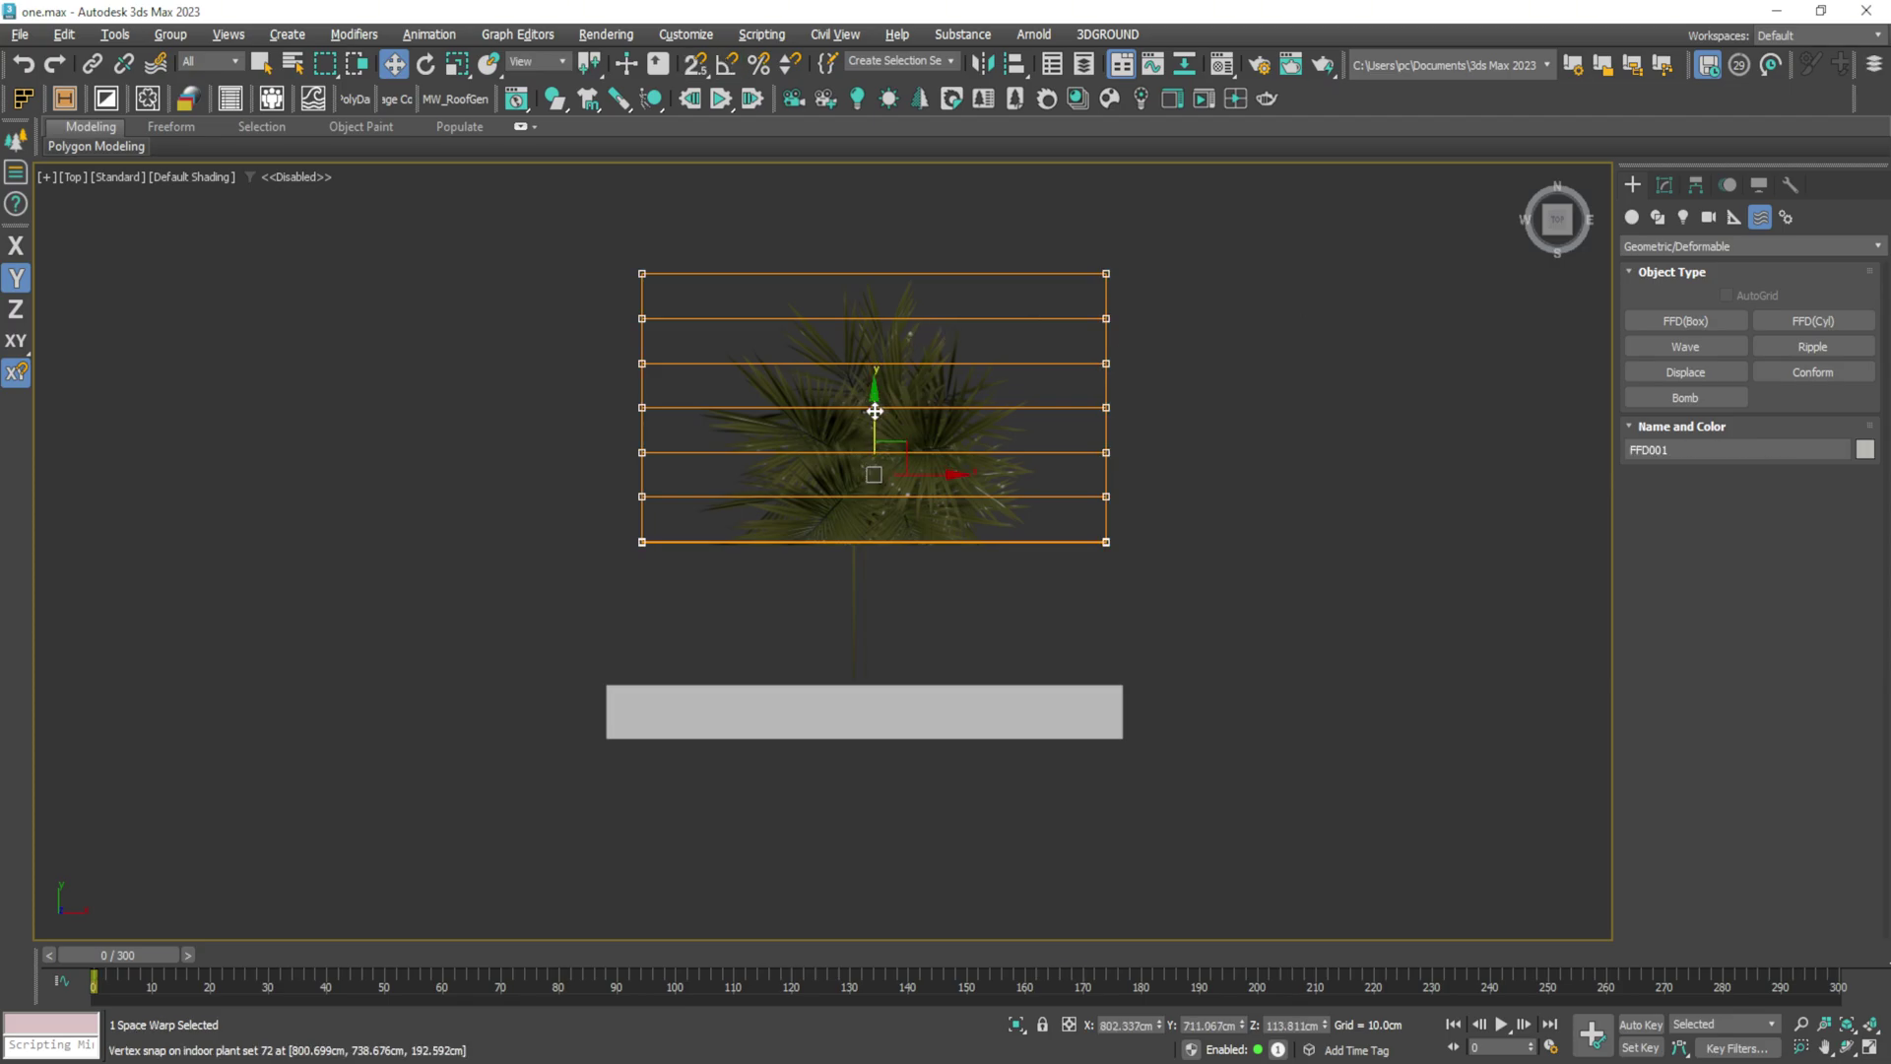
pyautogui.moveTo(875, 411); pyautogui.dragTo(866, 553)
# Move the plant group along Y about 10 cm toward the wall and hide the FFD lattice
pyautogui.click(897, 371)
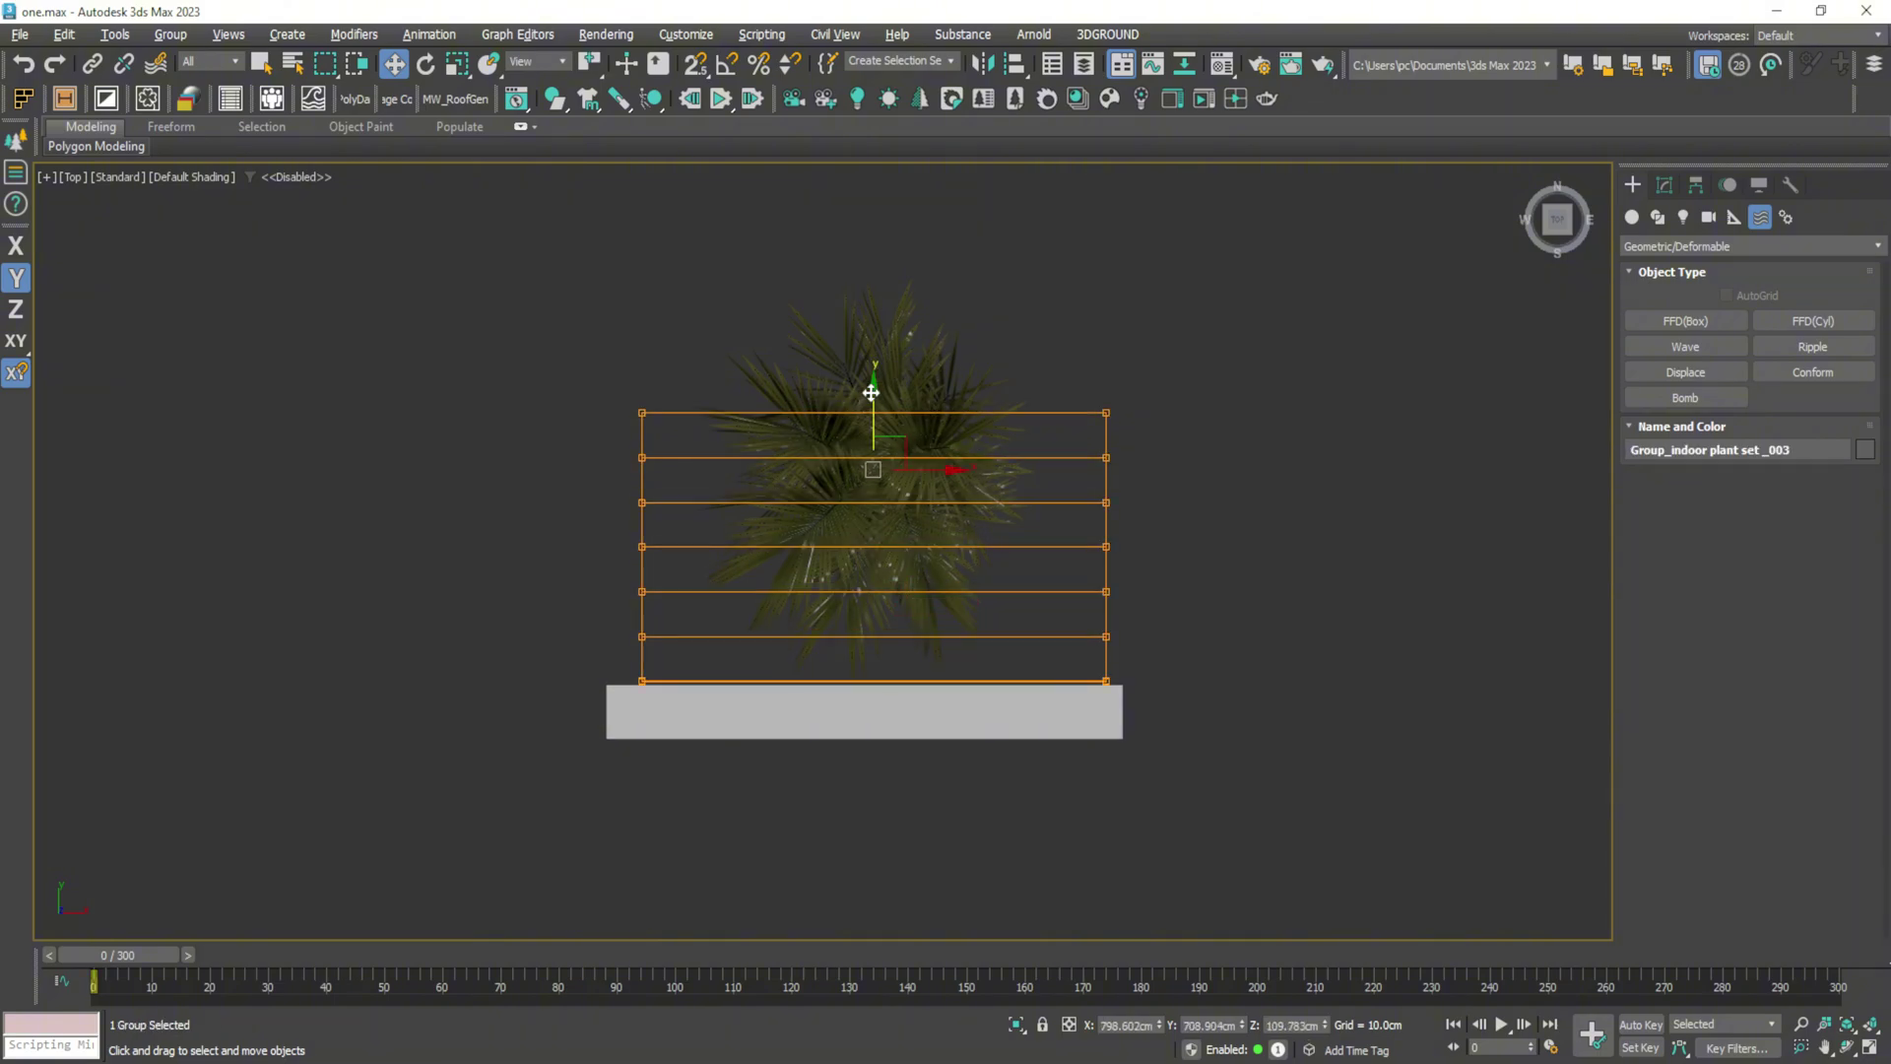
pyautogui.scroll(5, 1182, 401)
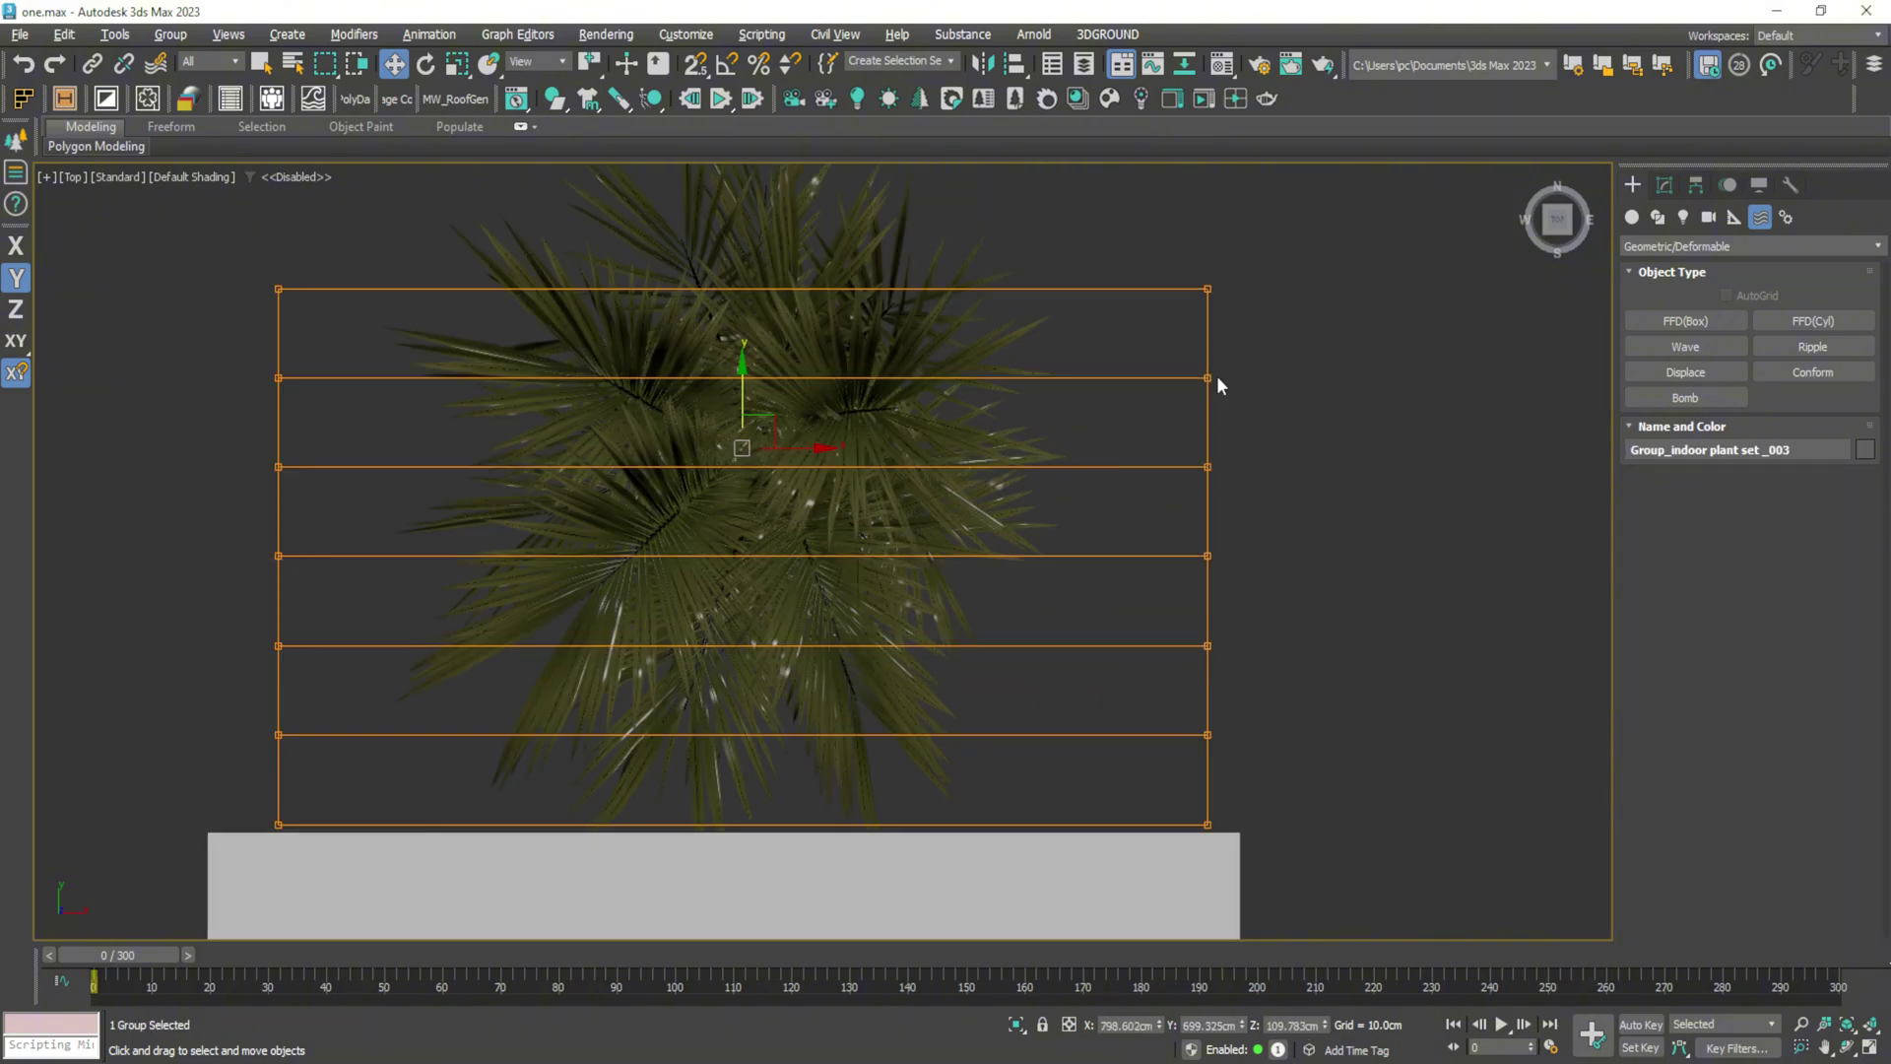
pyautogui.rightClick(1189, 394)
pyautogui.click(1230, 321)
pyautogui.click(802, 405)
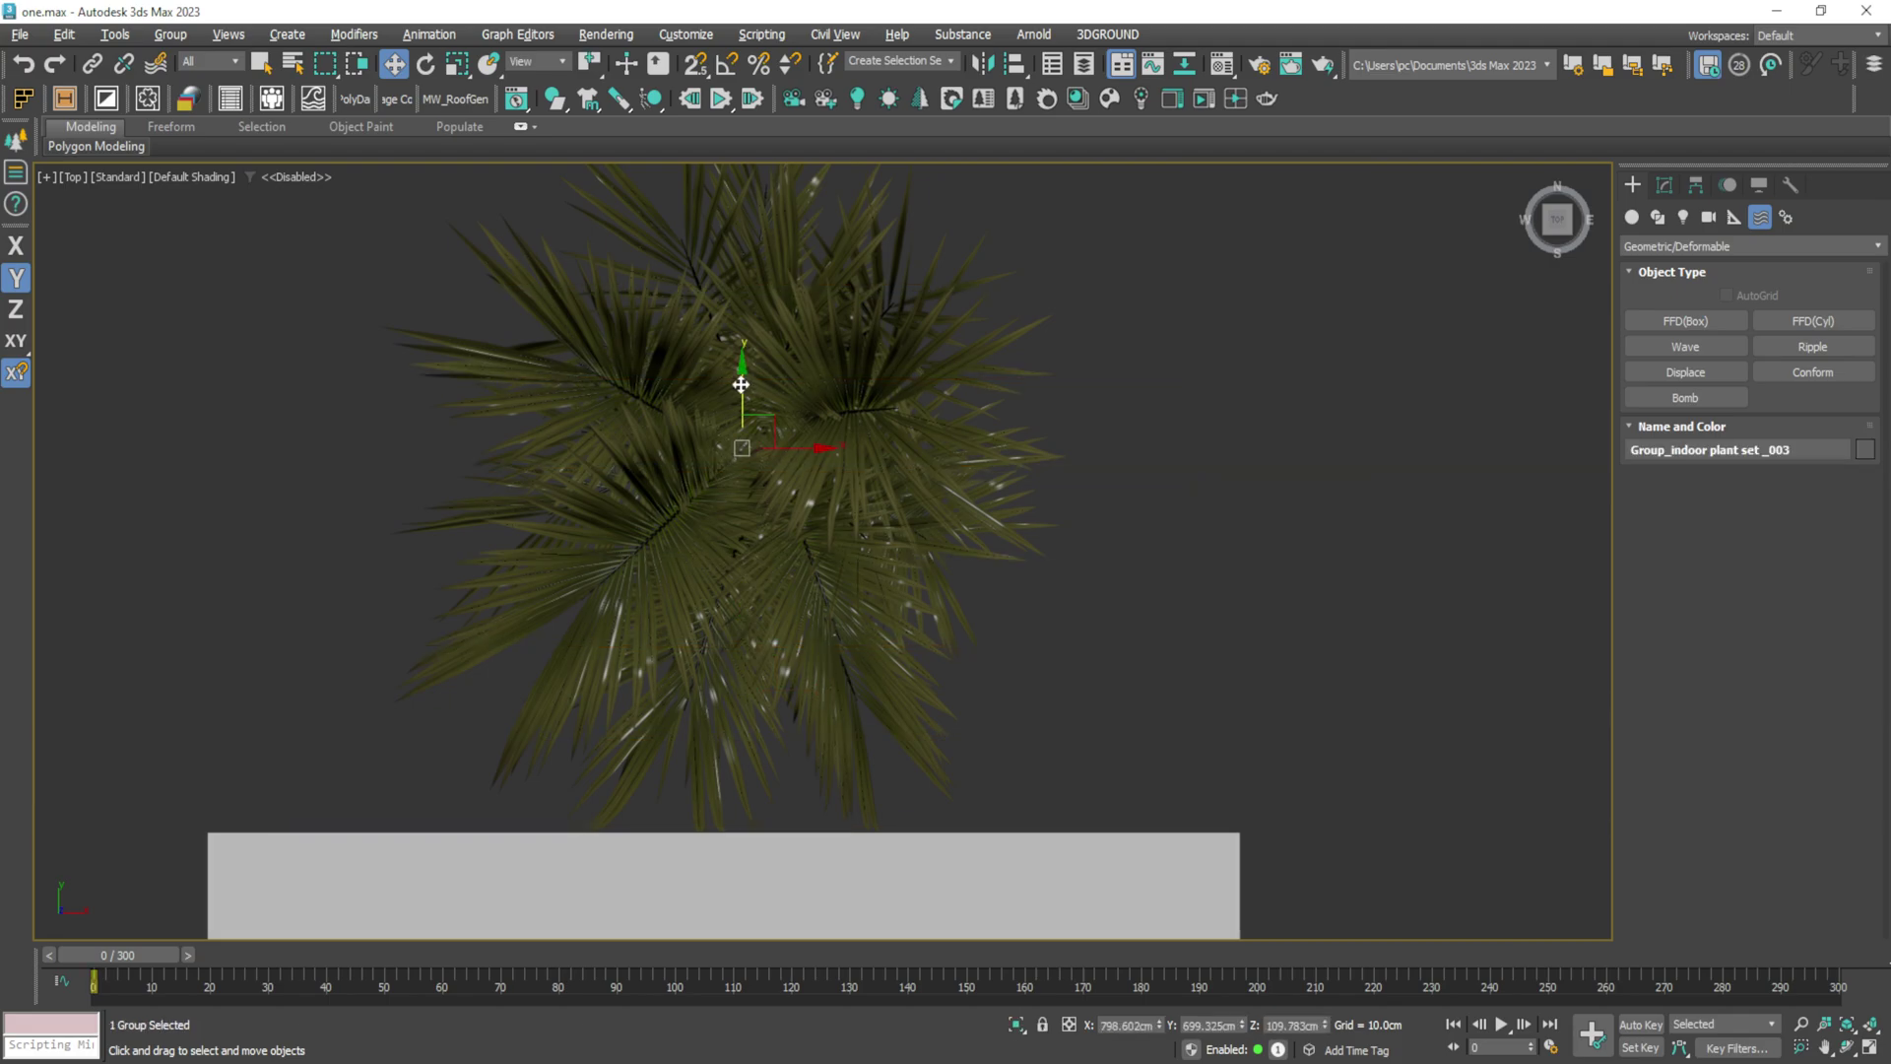
# Shift the plant group along Y near the wall in the top view and show that view in wireframe
pyautogui.moveTo(743, 386); pyautogui.dragTo(814, 403)
pyautogui.scroll(-2, 768, 430)
pyautogui.press('F3')
pyautogui.scroll(2, 768, 430)
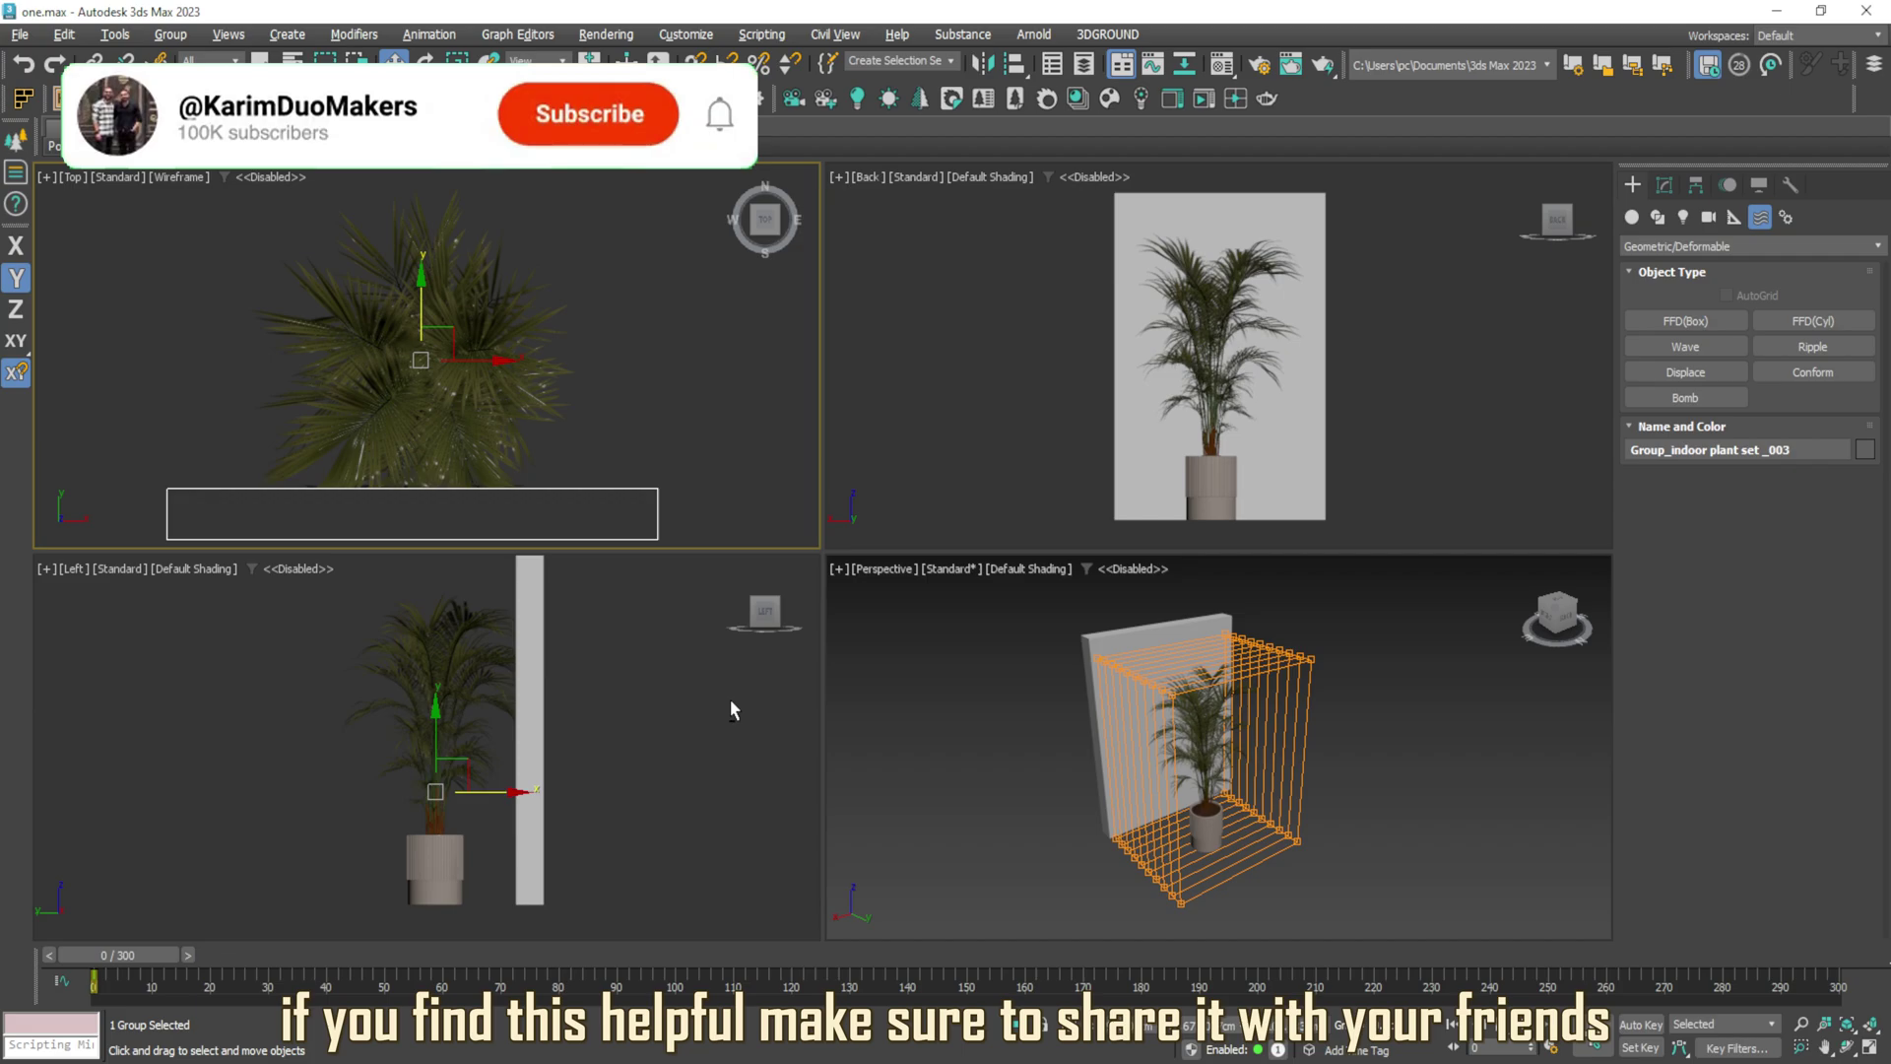
# Move the plant group about 15 cm toward the wall in the left view with wireframe display
pyautogui.hotkey('alt', 'w')
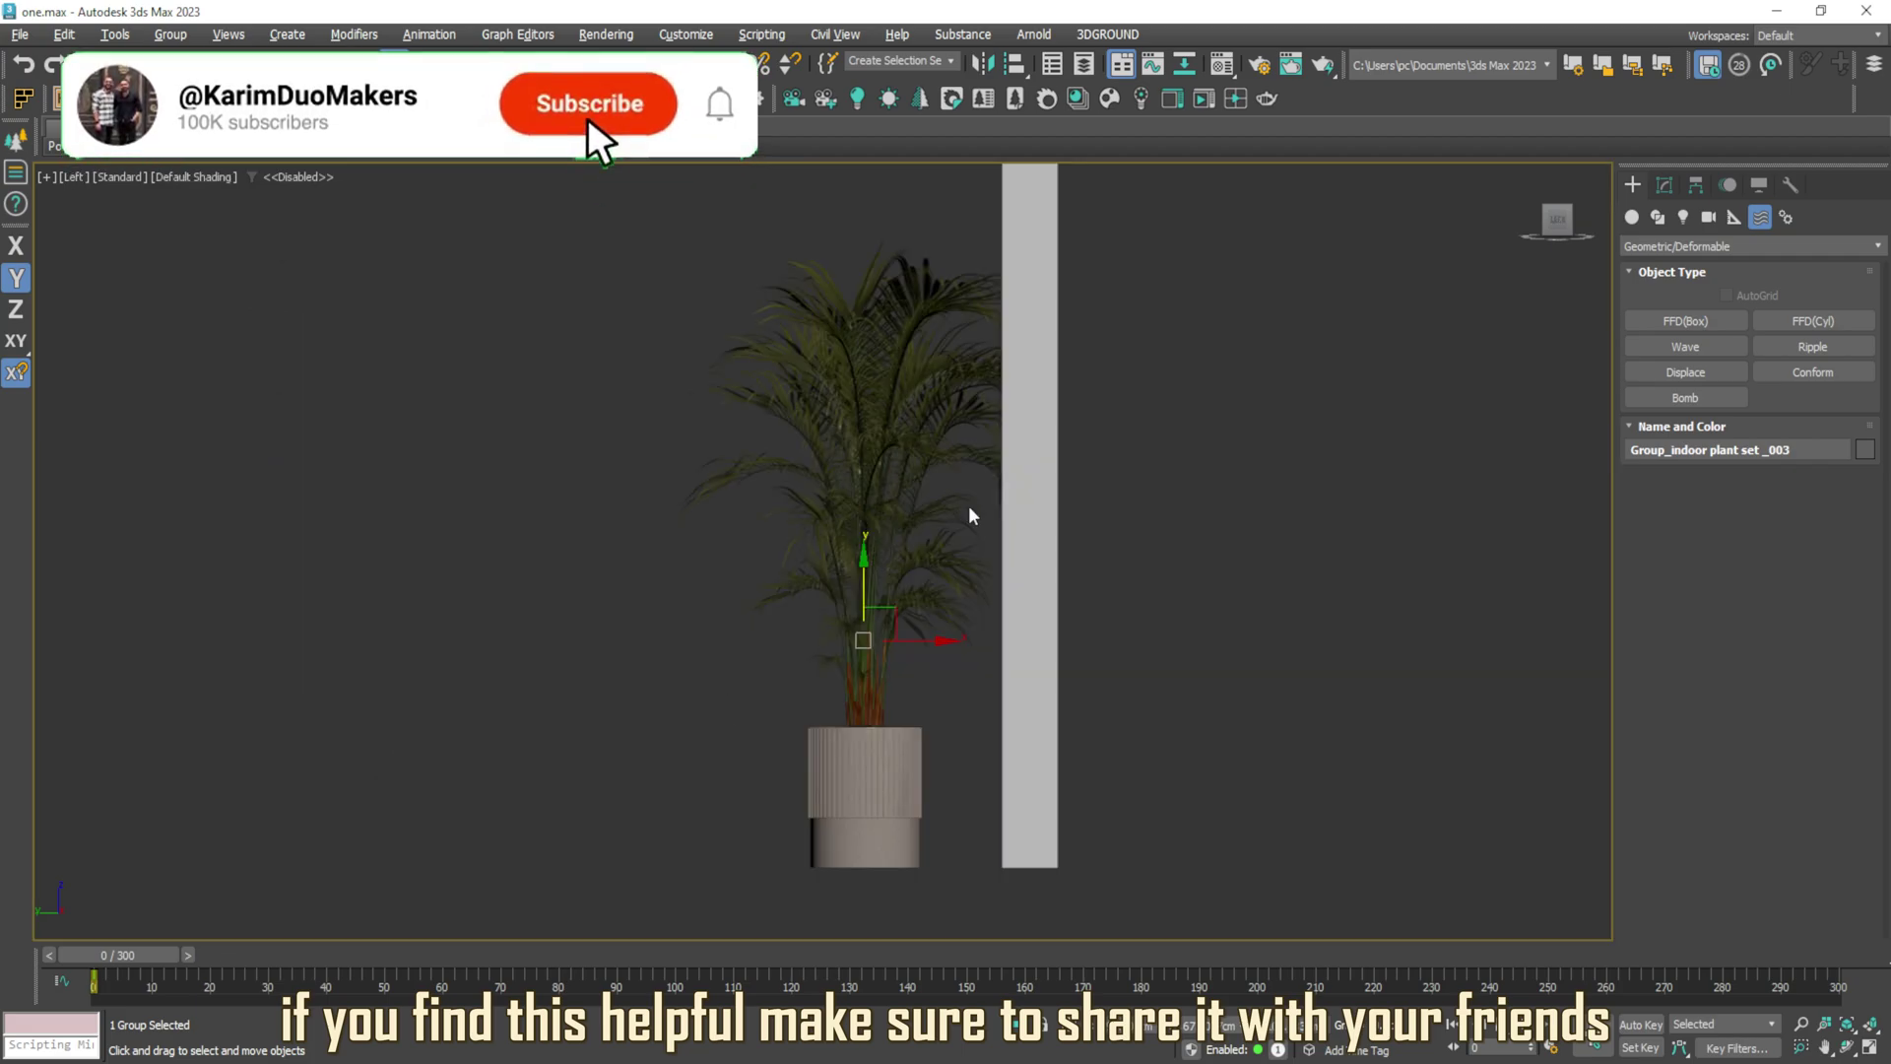
pyautogui.press('F3')
pyautogui.scroll(3, 851, 637)
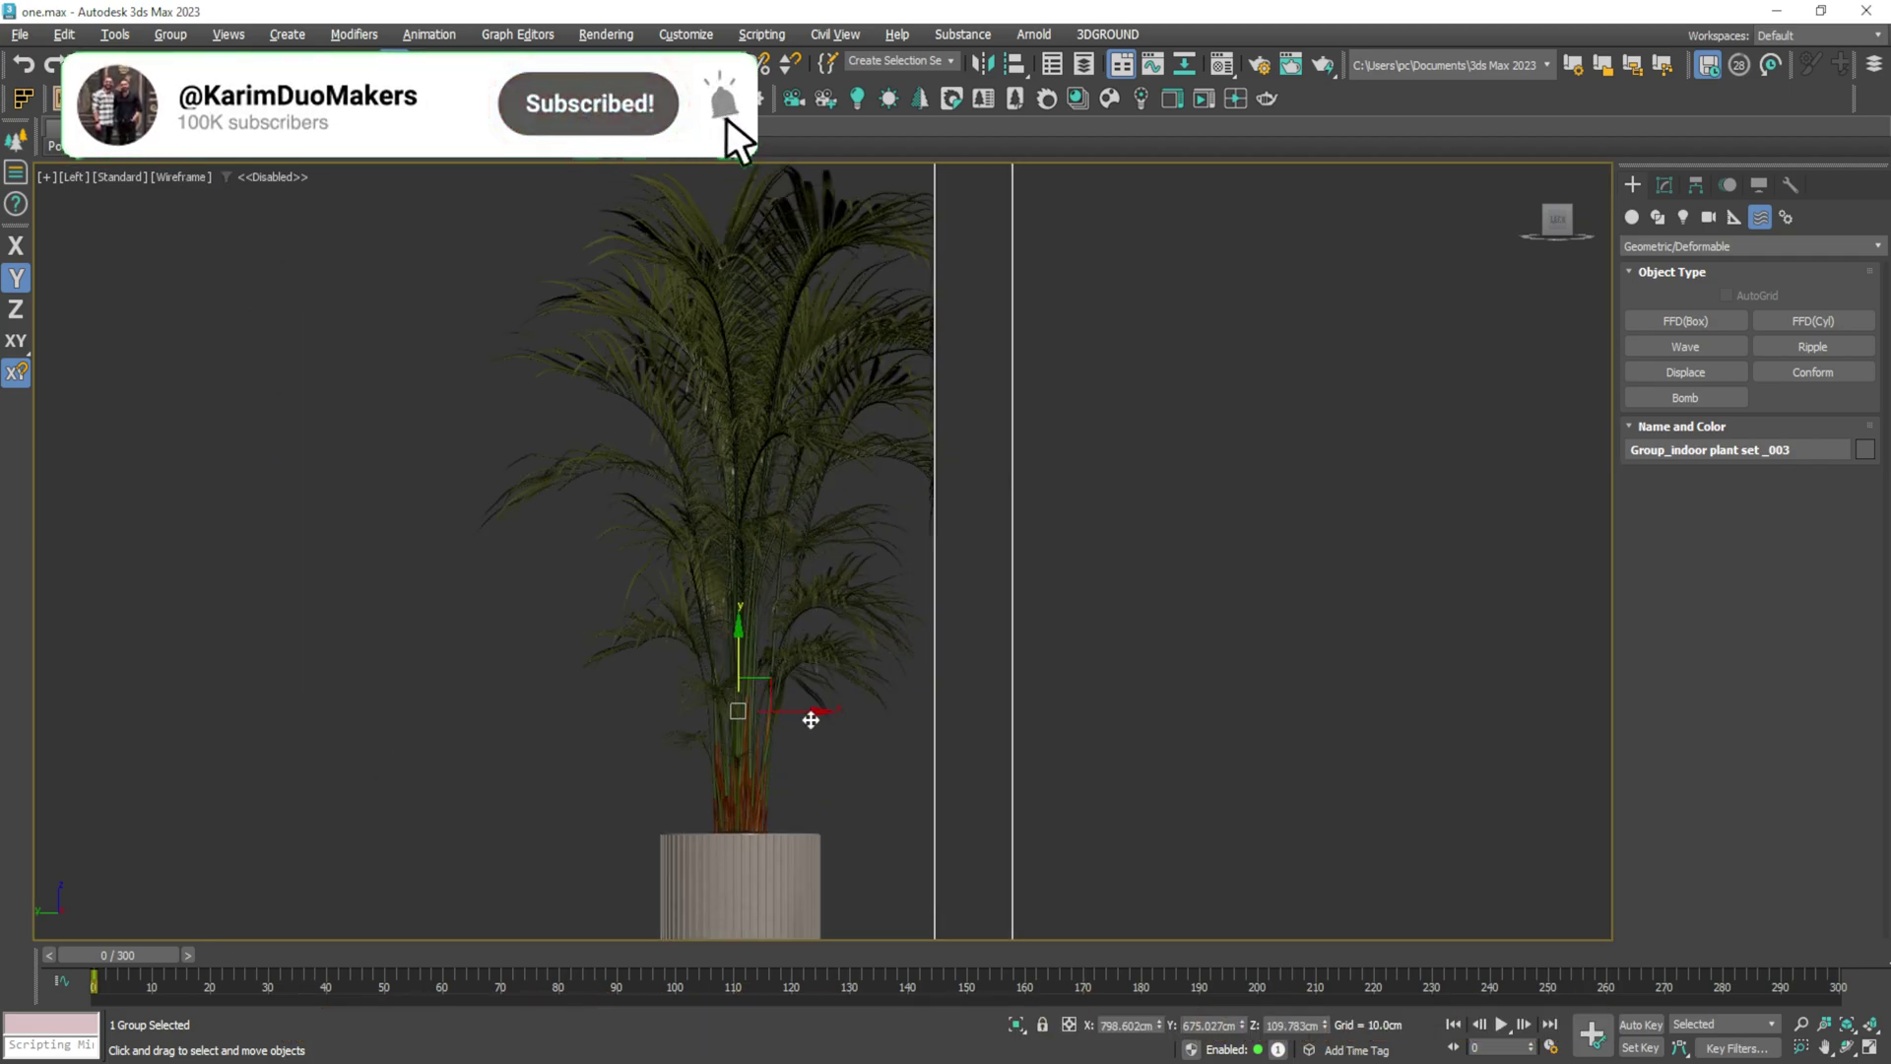
pyautogui.moveTo(811, 719); pyautogui.dragTo(864, 721)
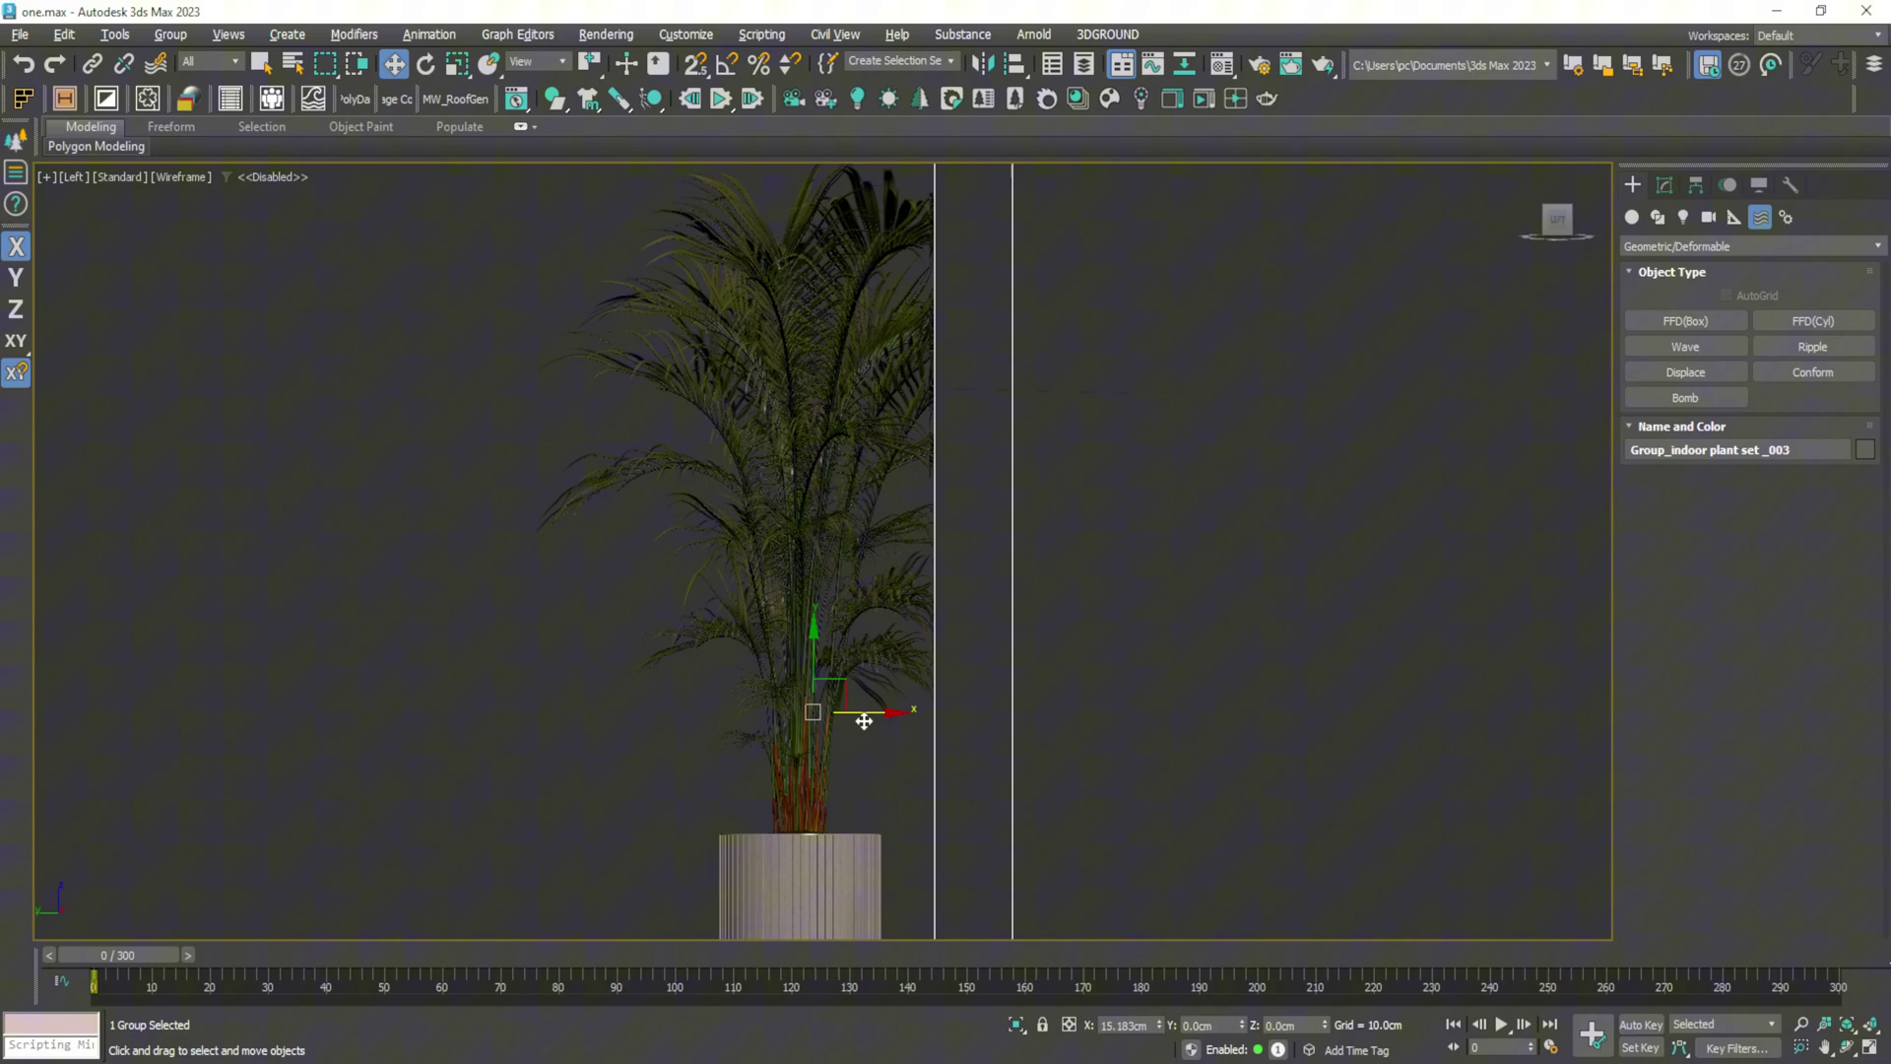
pyautogui.scroll(-2, 844, 621)
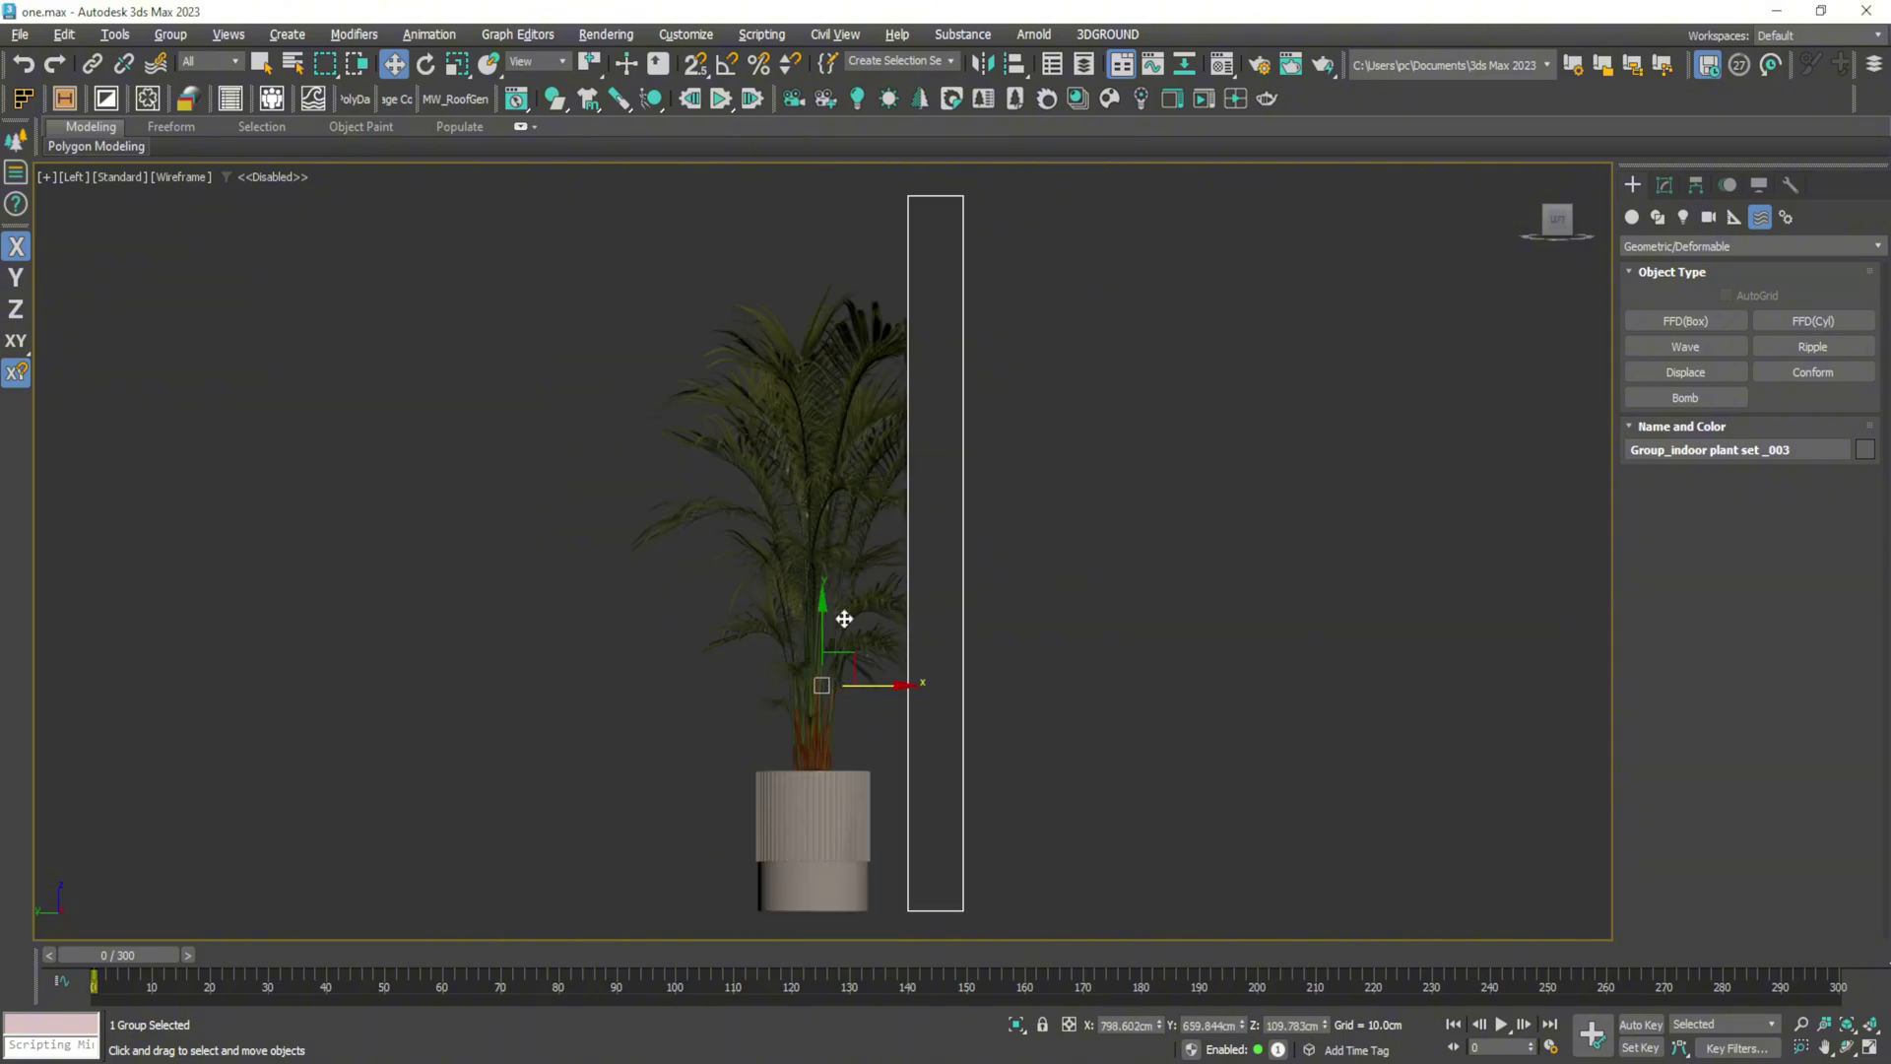
# Move the plant group about 5.7 cm along Y away from the wall in the perspective view and inspect its fronds from several angles
pyautogui.press('p')
pyautogui.moveTo(783, 654)
pyautogui.keyDown('alt'); pyautogui.mouseDown(button='middle')
pyautogui.moveTo(891, 644)
pyautogui.moveTo(823, 578)
pyautogui.mouseUp(button='middle'); pyautogui.keyUp('alt')
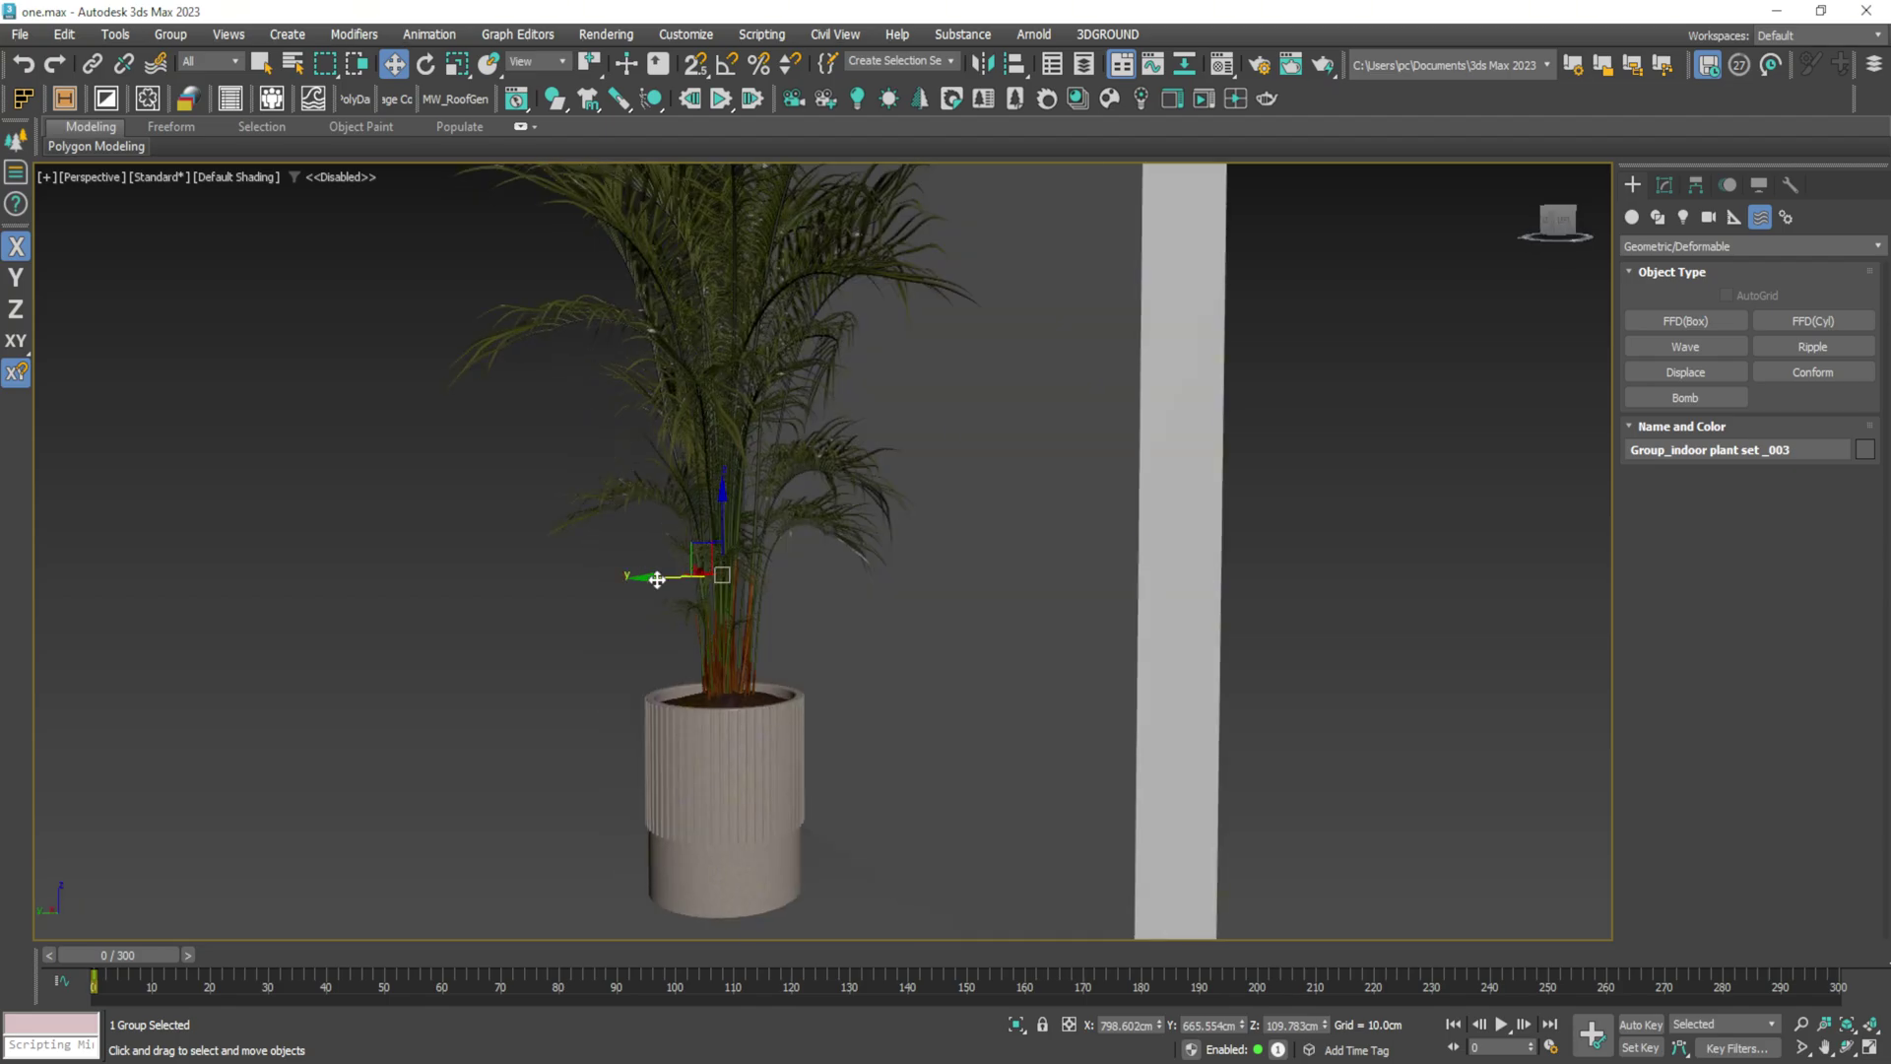
pyautogui.moveTo(657, 579); pyautogui.dragTo(635, 578)
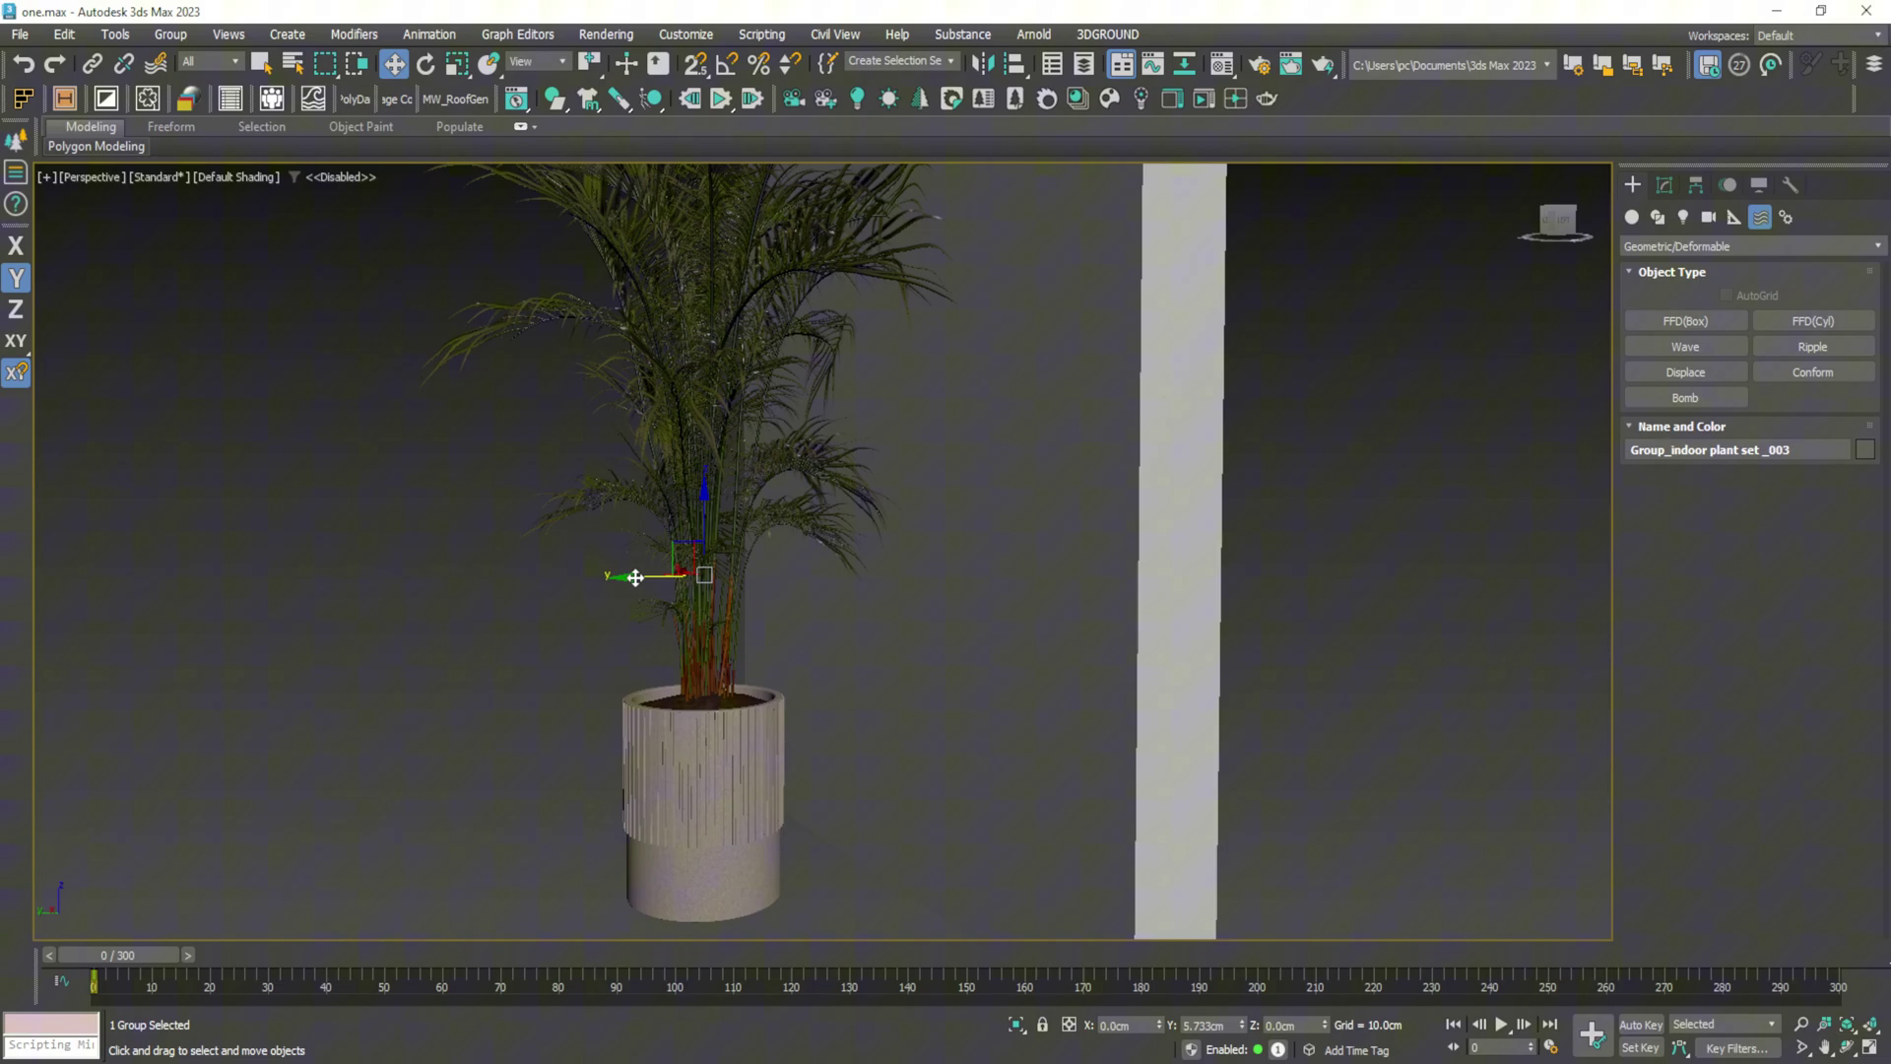
pyautogui.press('z')
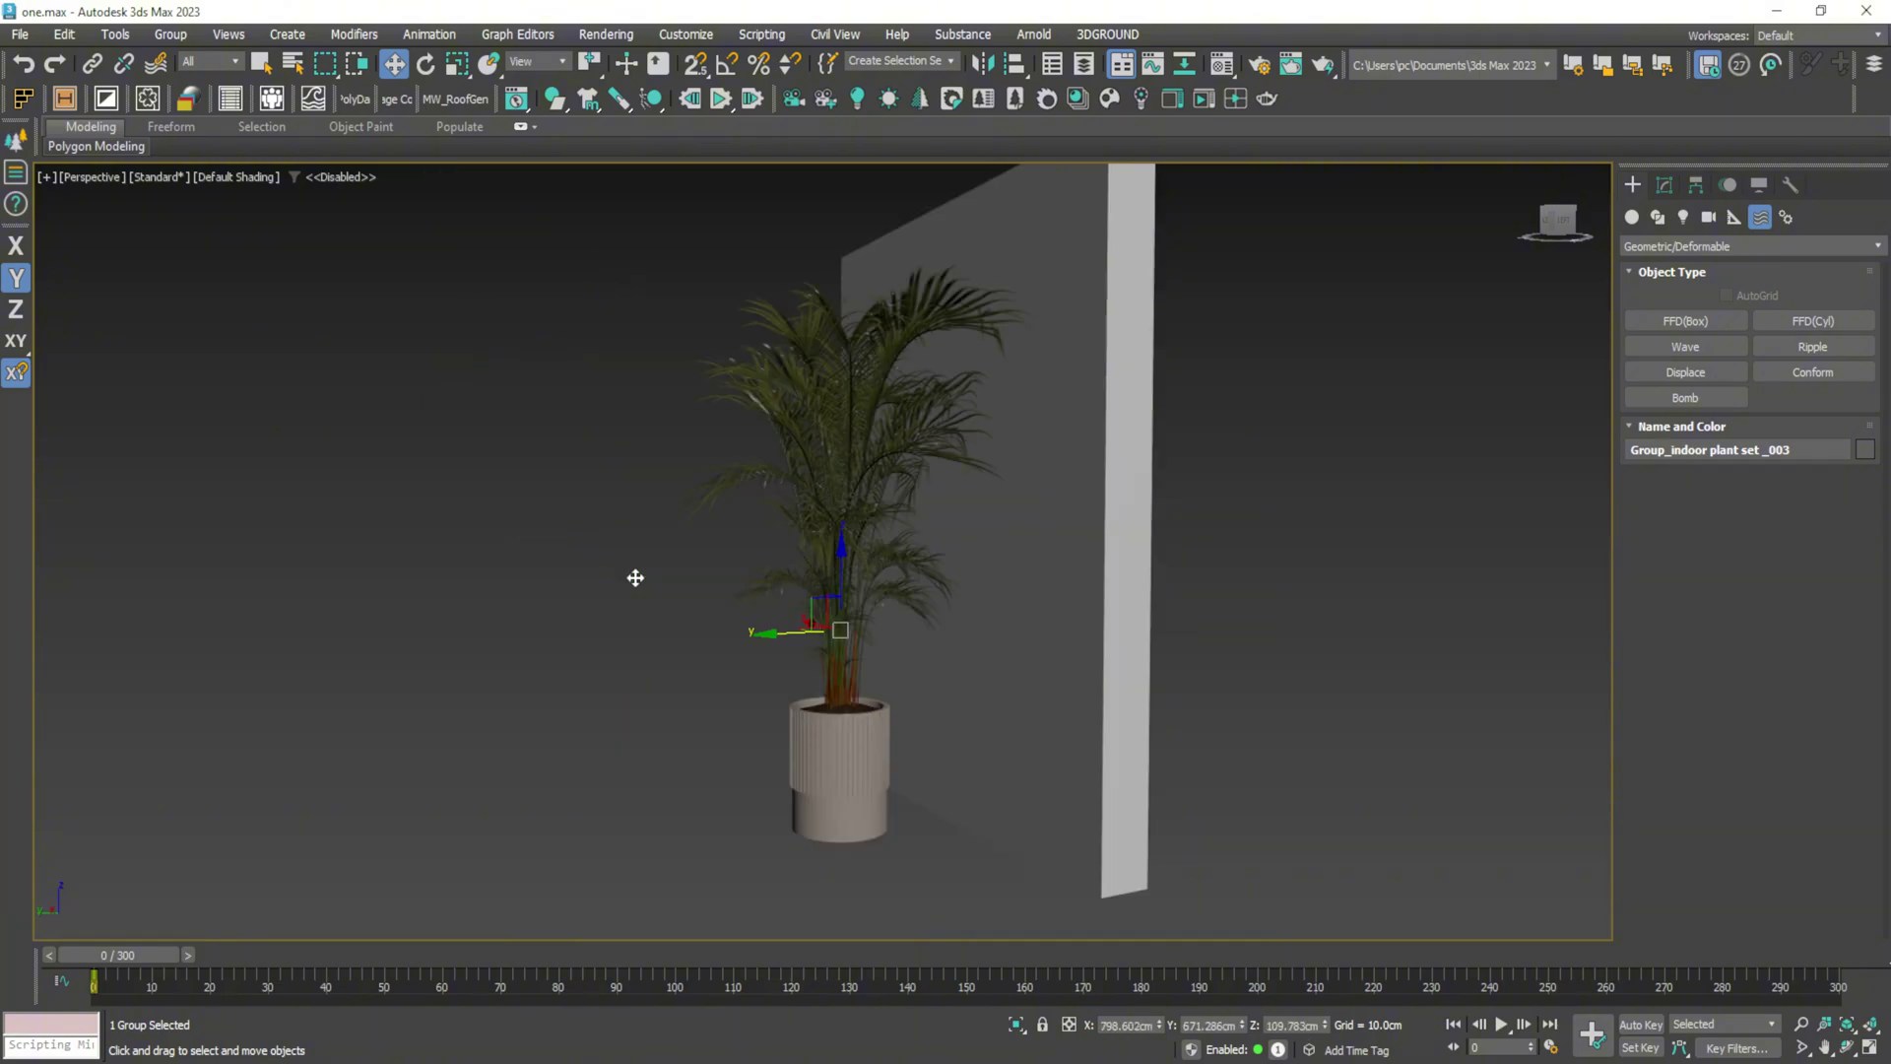
pyautogui.keyDown('alt'); pyautogui.moveTo(635, 577); pyautogui.dragTo(738, 621, button='middle'); pyautogui.keyUp('alt')
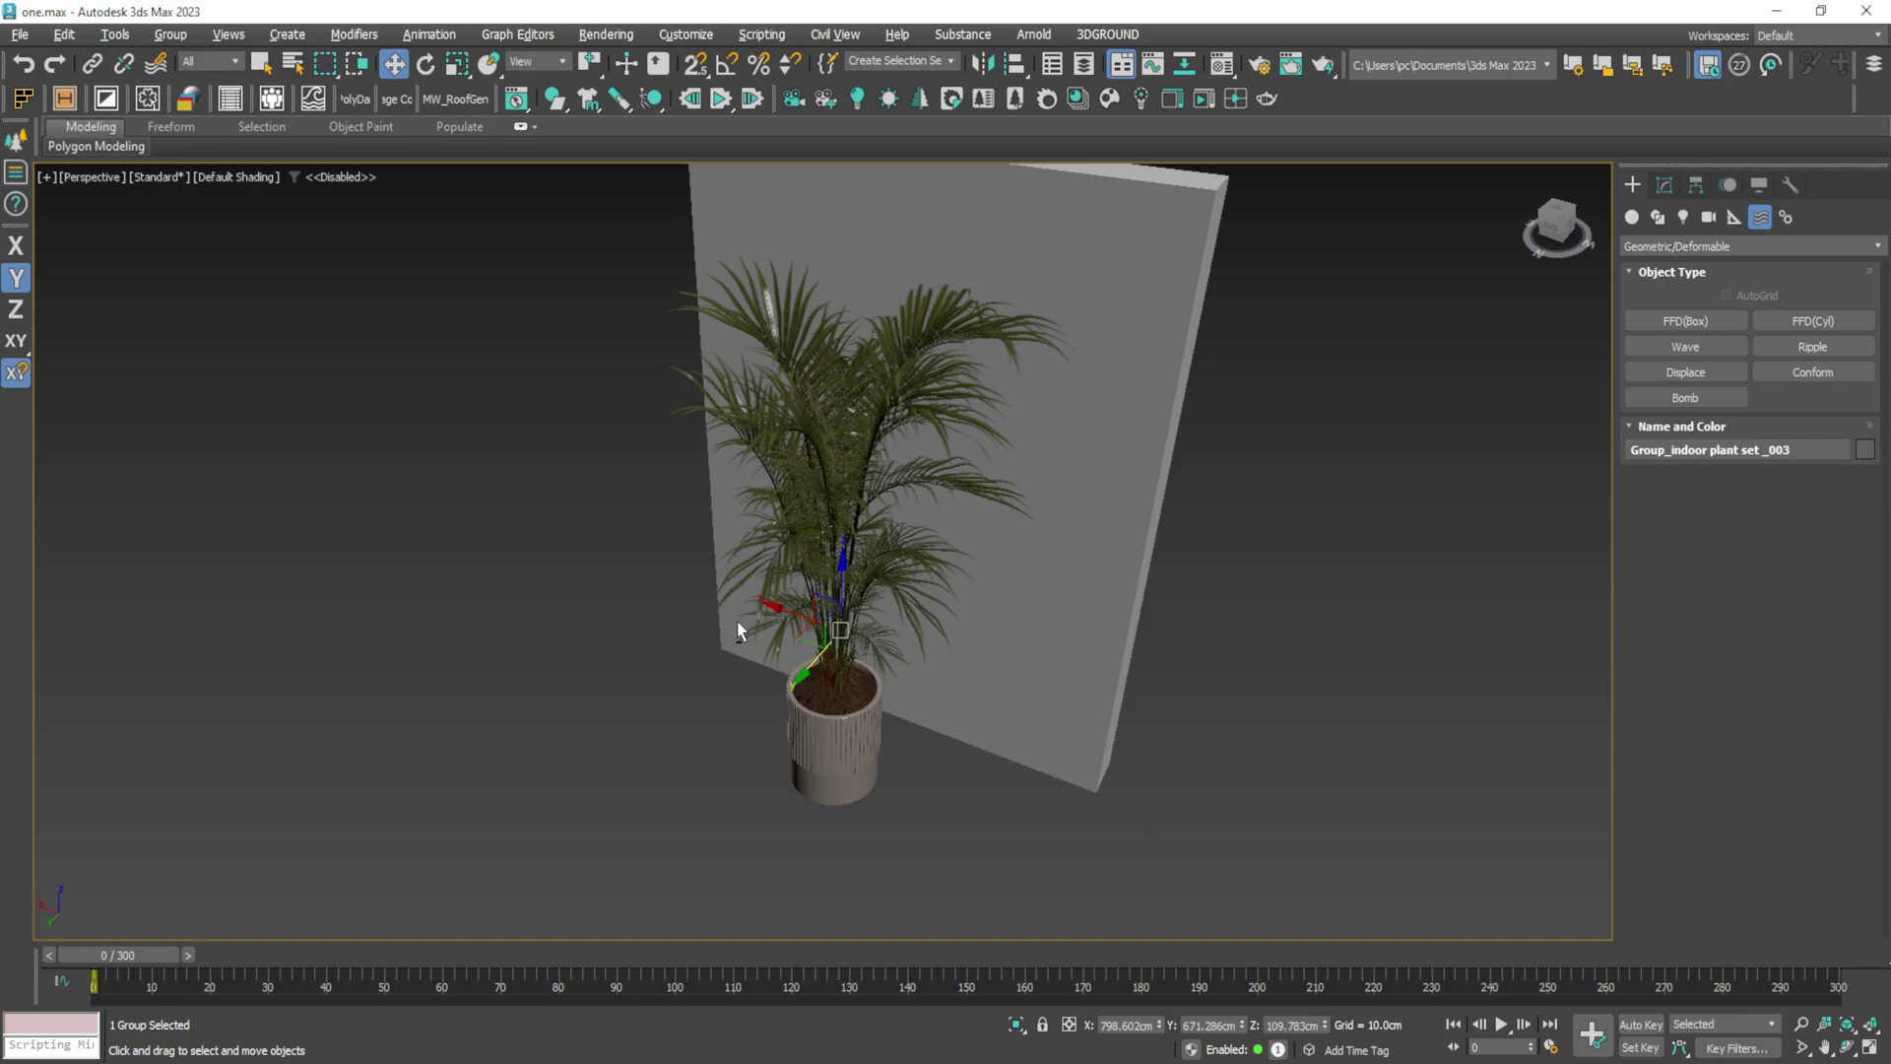
pyautogui.hotkey('shift', 'z')
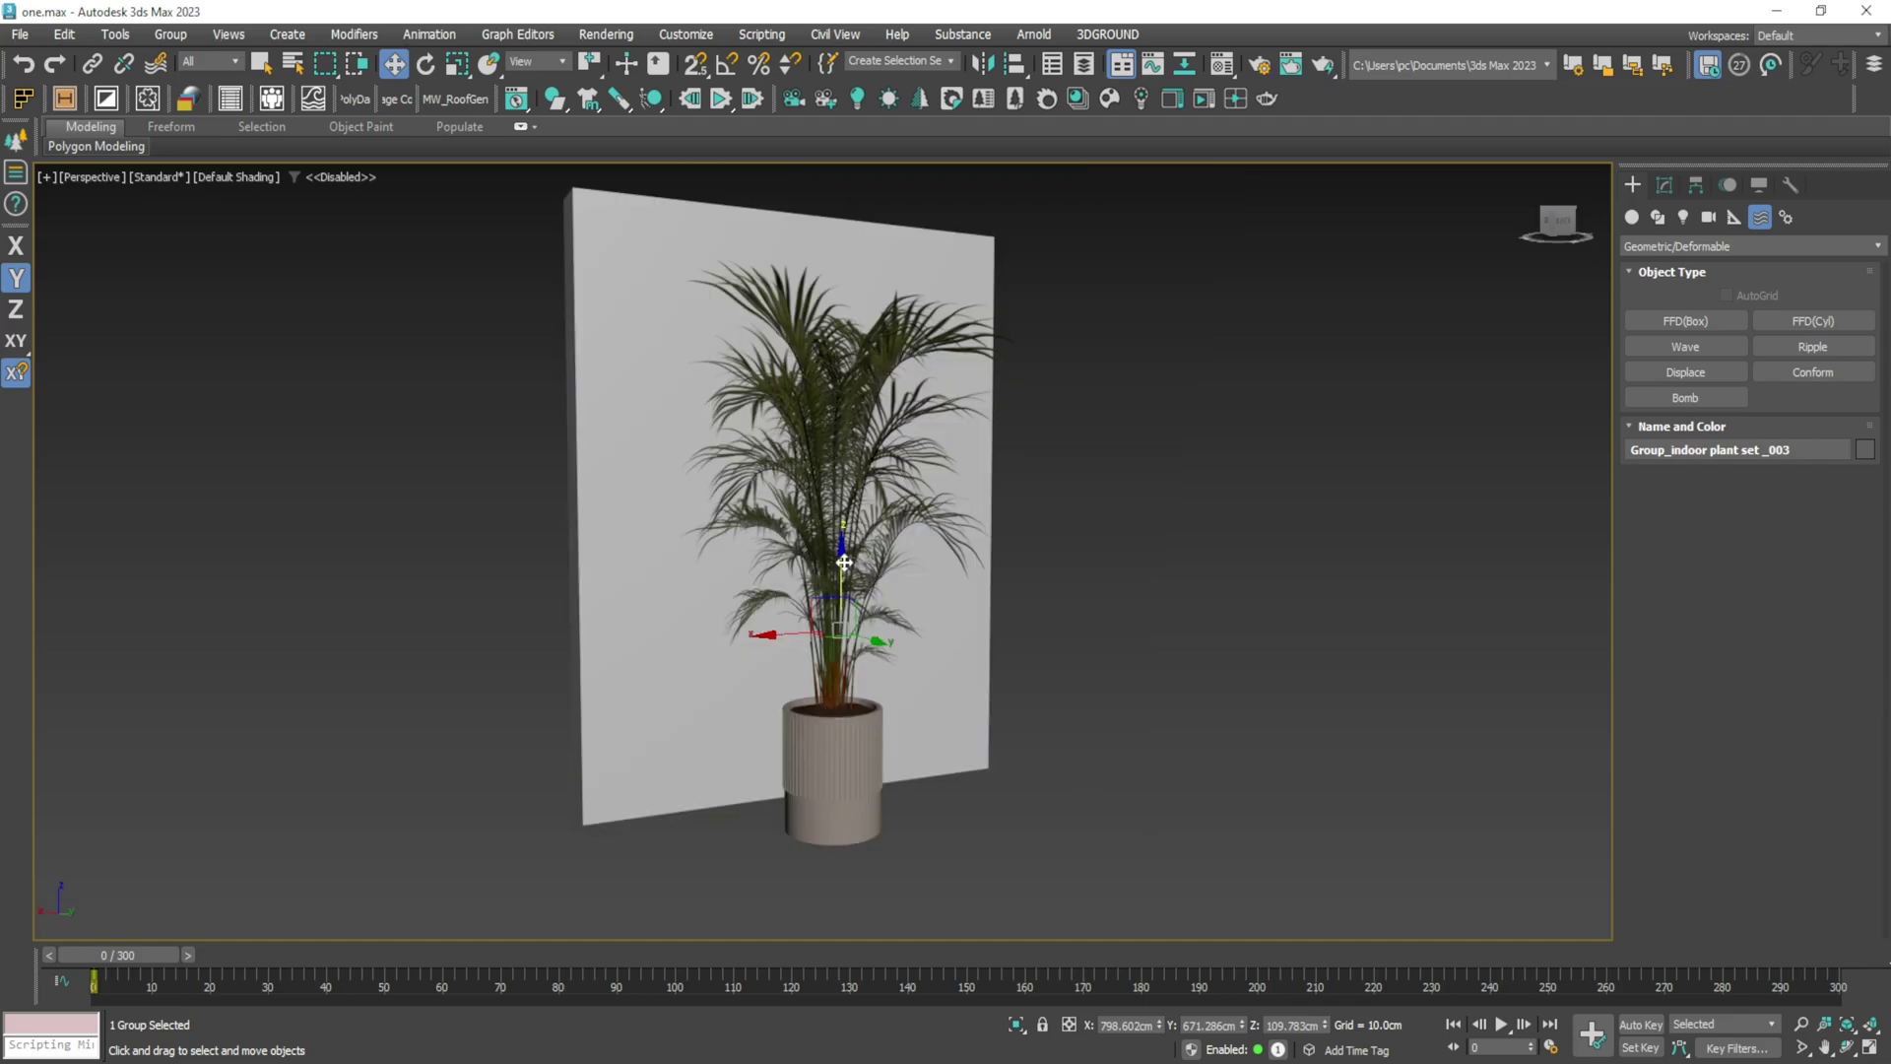